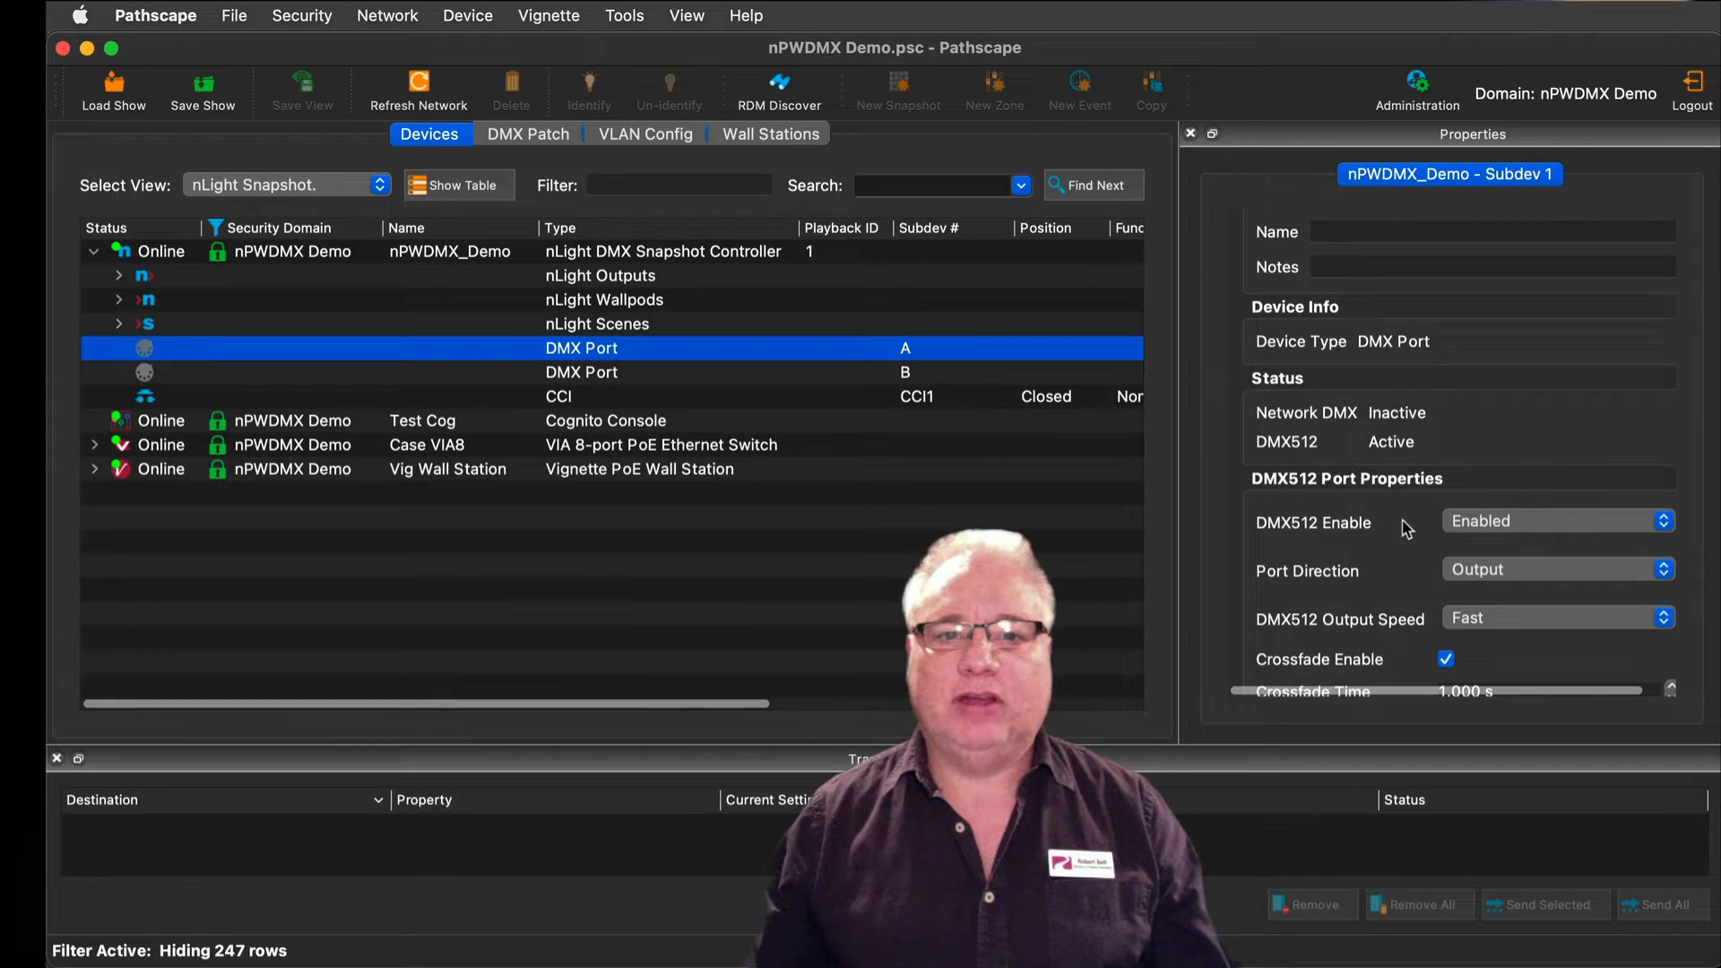
- Review the properties of DMX port A on the snapshot controller and run an RDM discovery on that port
{"action": "scroll", "coordinate": [1407, 529], "scroll_direction": "down", "scroll_amount": 10}
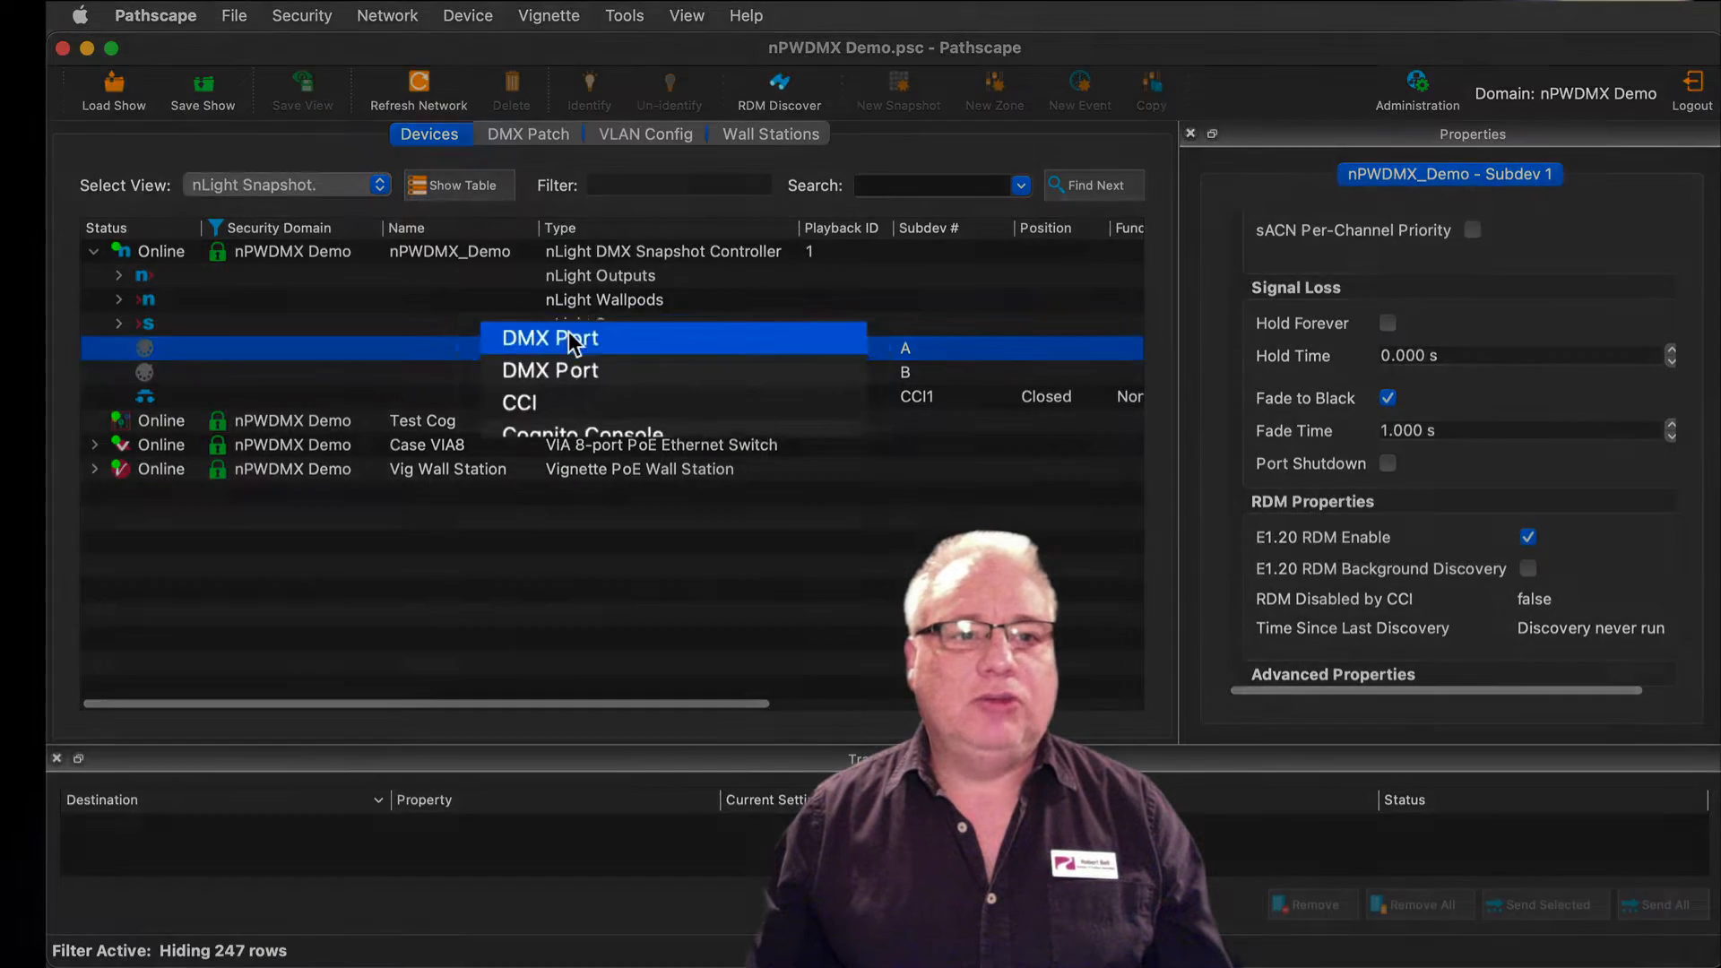
{"action": "right_click", "coordinate": [599, 351]}
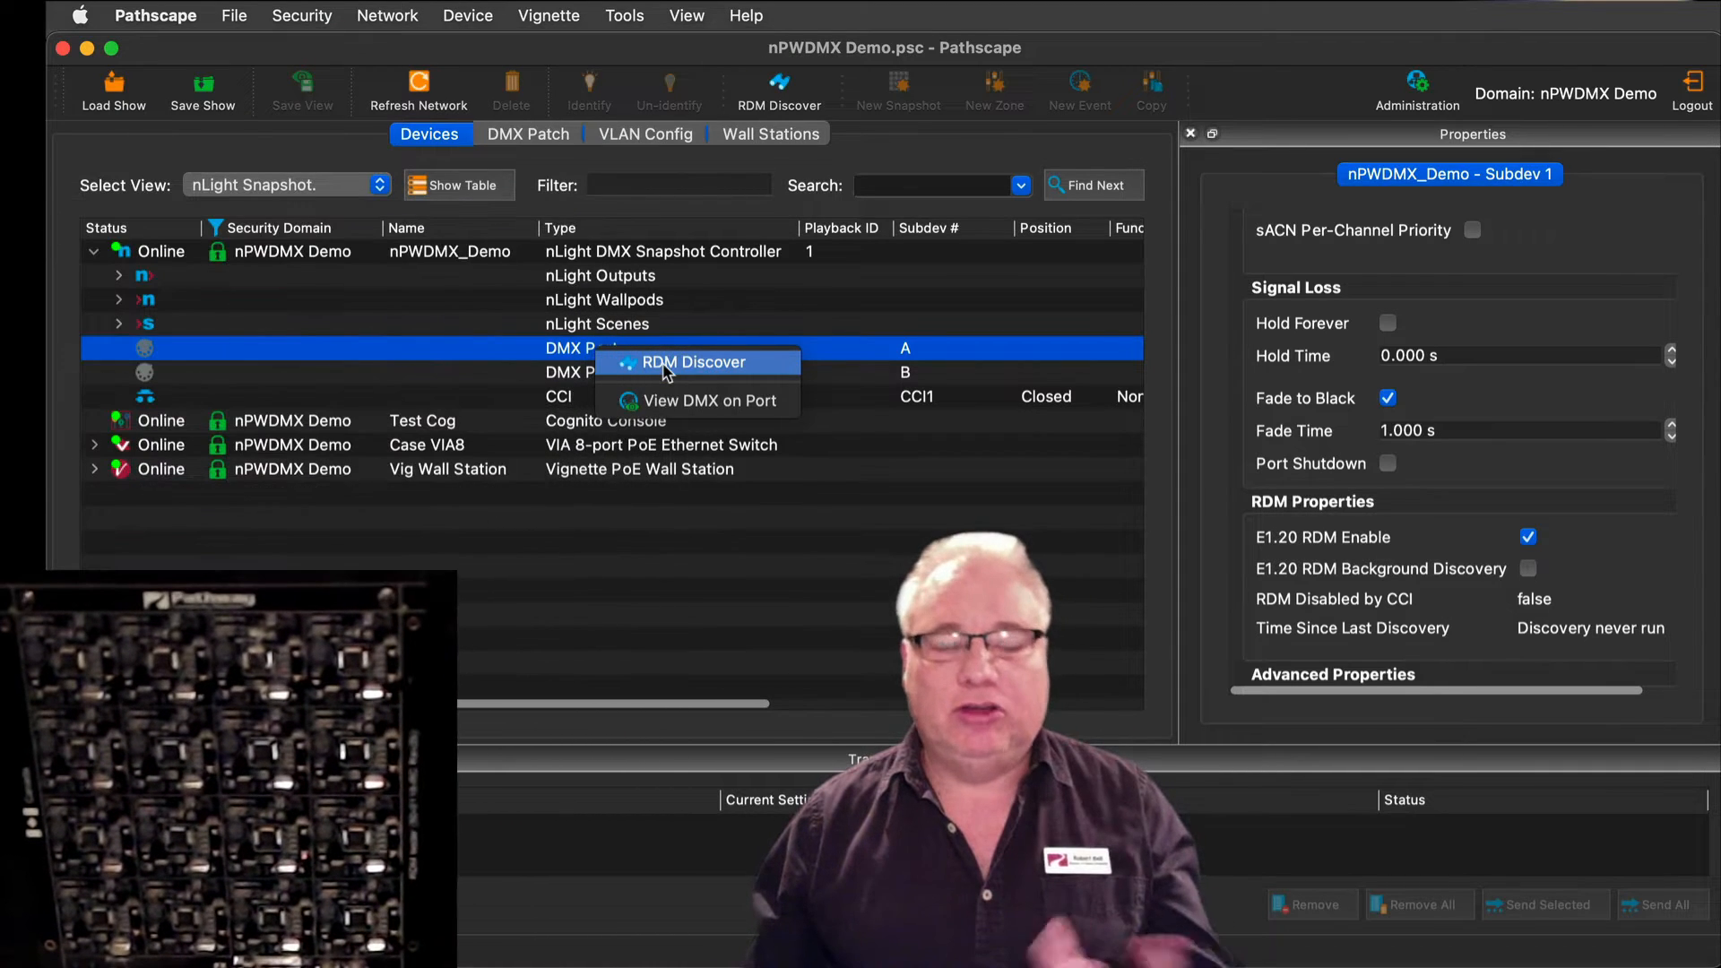
{"action": "left_click", "coordinate": [664, 364]}
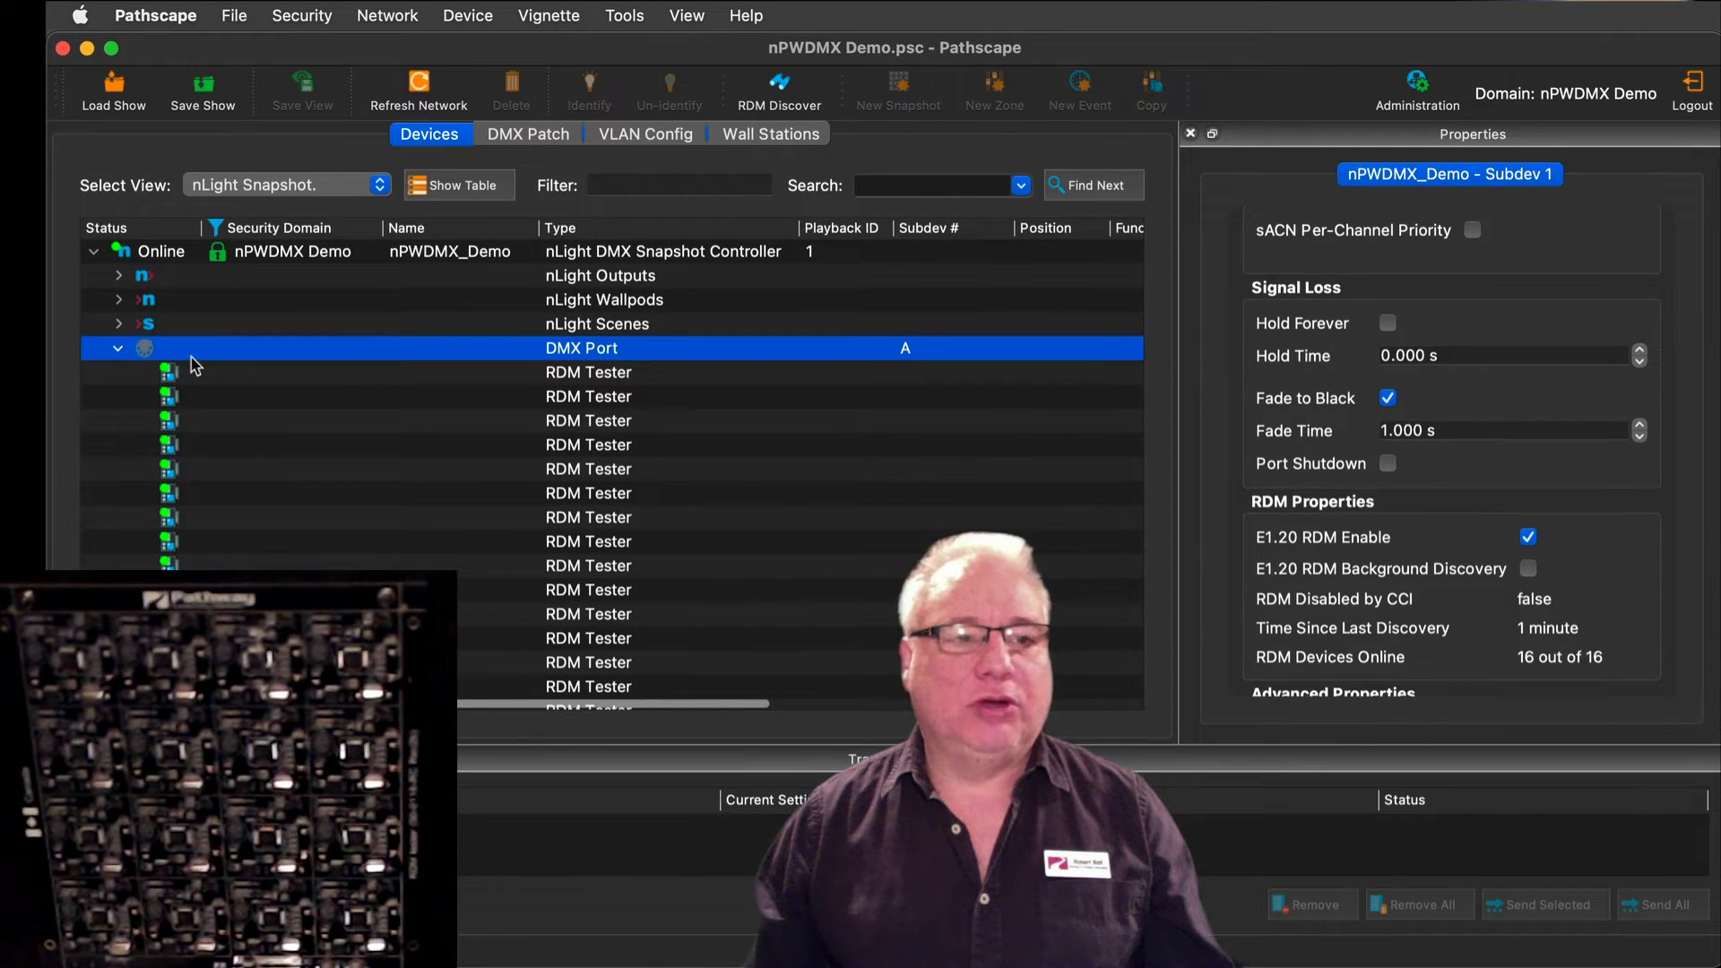
- Switch the device list to the "RDM." view and sort it by DMX address, descending and back to ascending
{"action": "left_click", "coordinate": [321, 191]}
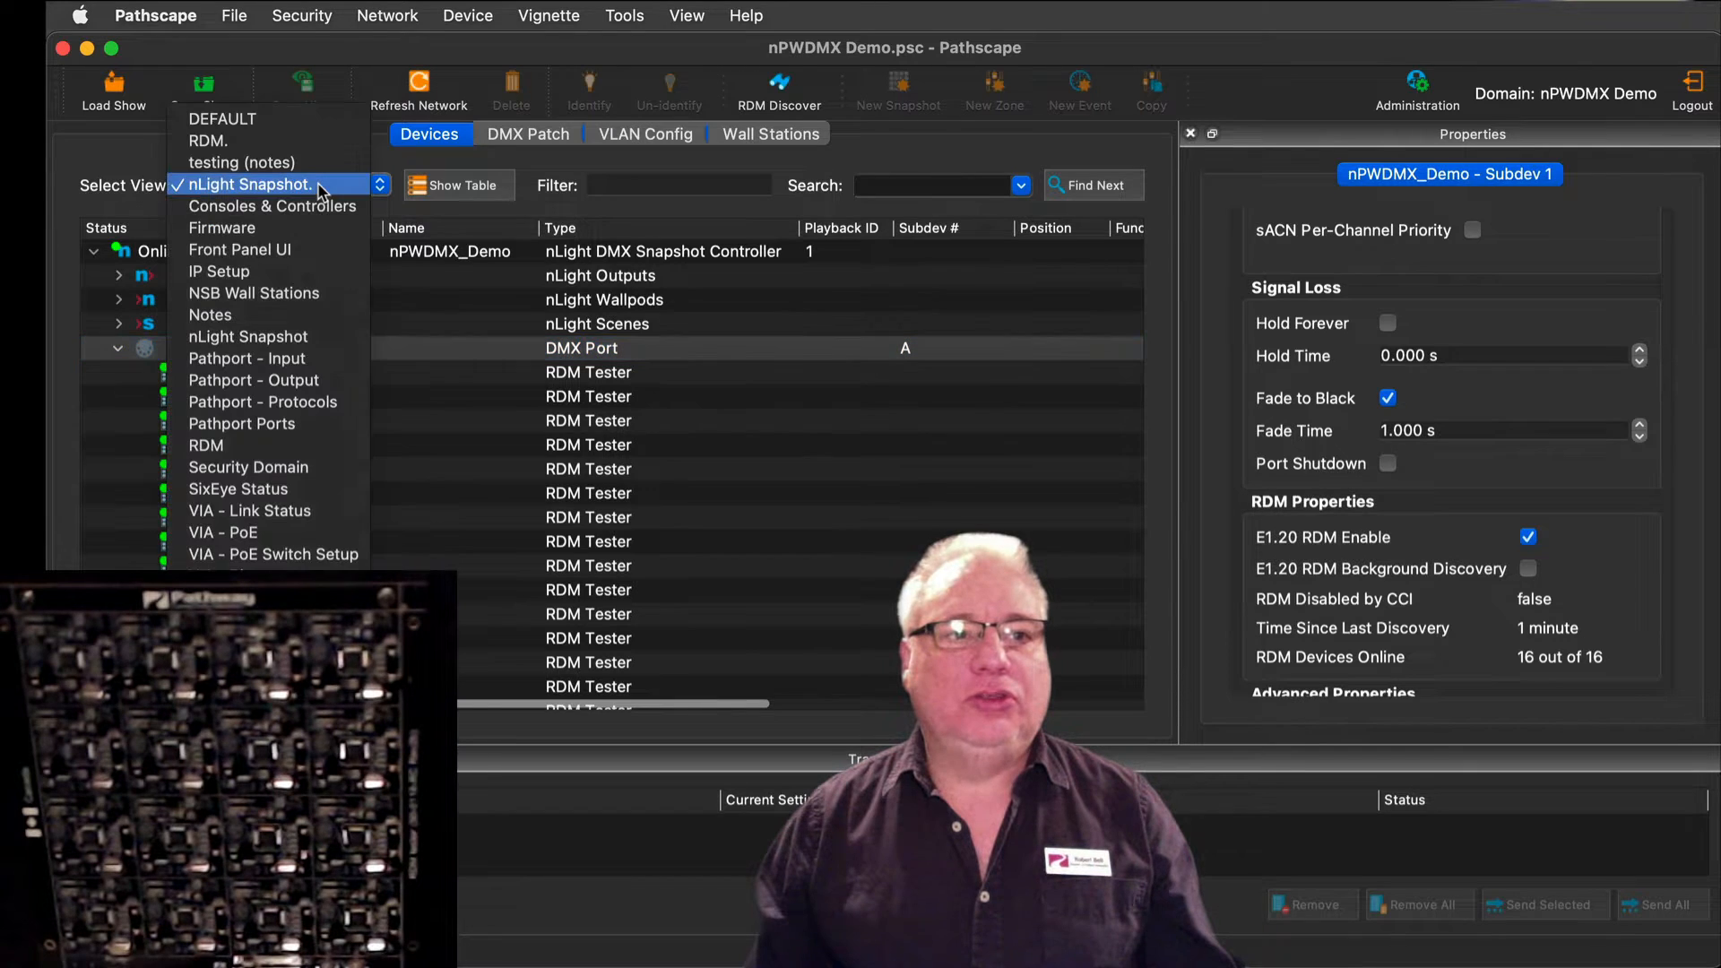
{"action": "left_click", "coordinate": [215, 143]}
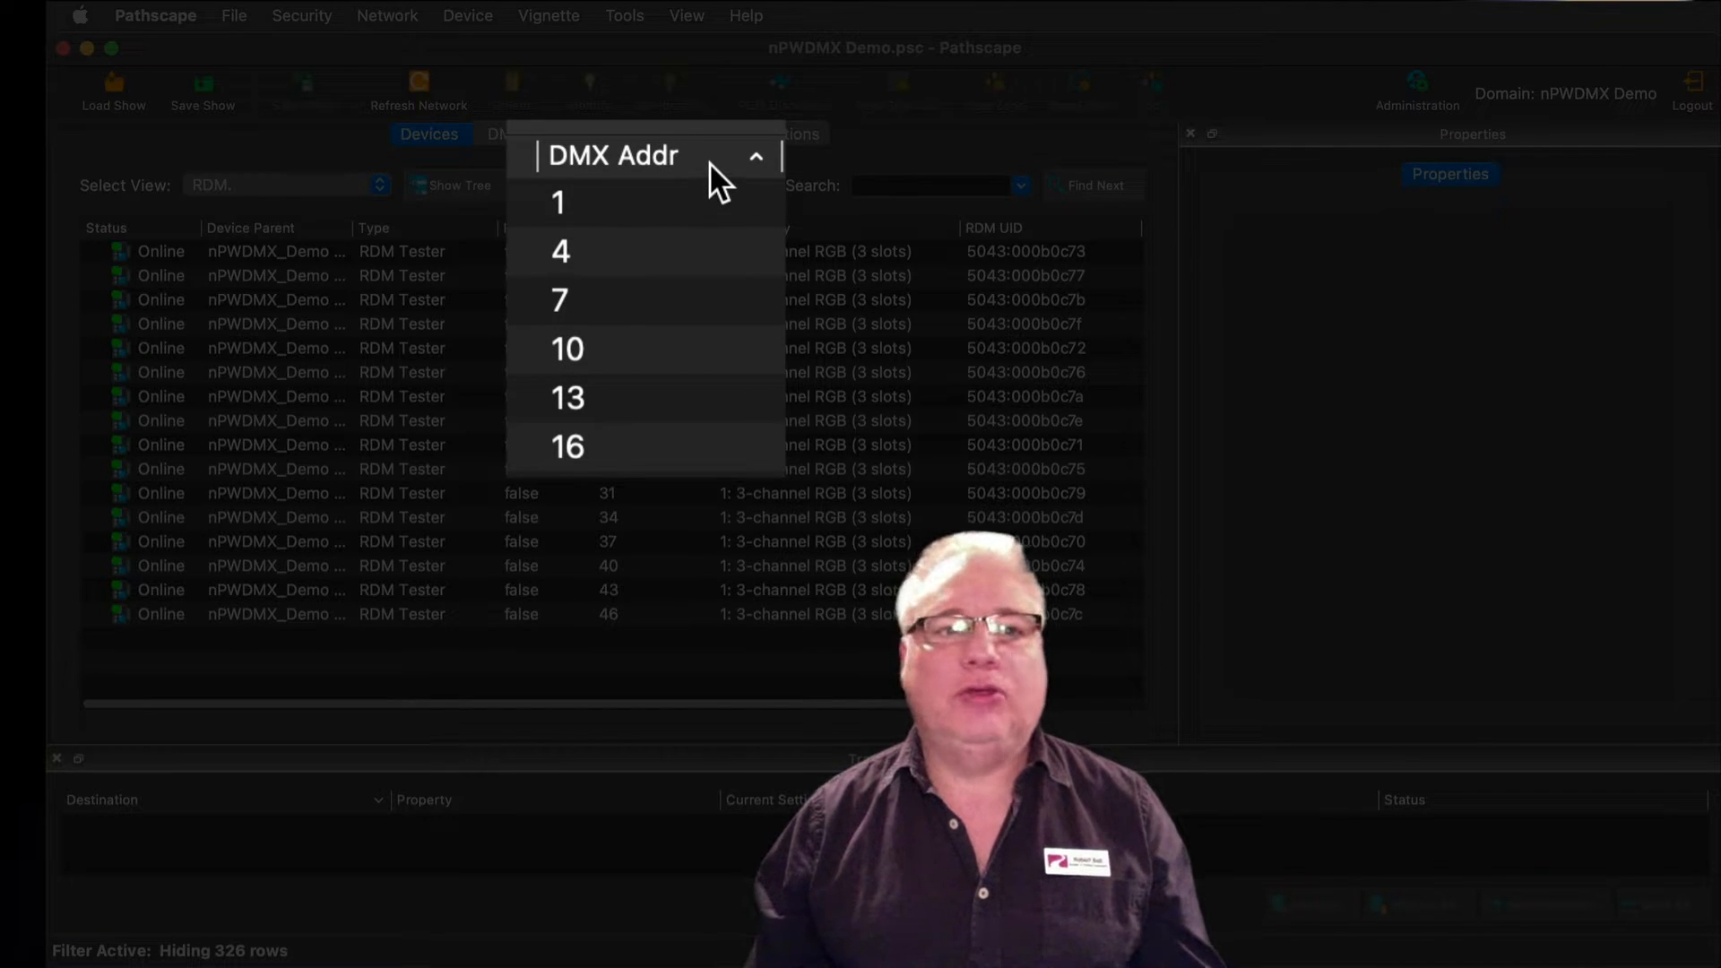
{"action": "left_click", "coordinate": [714, 157]}
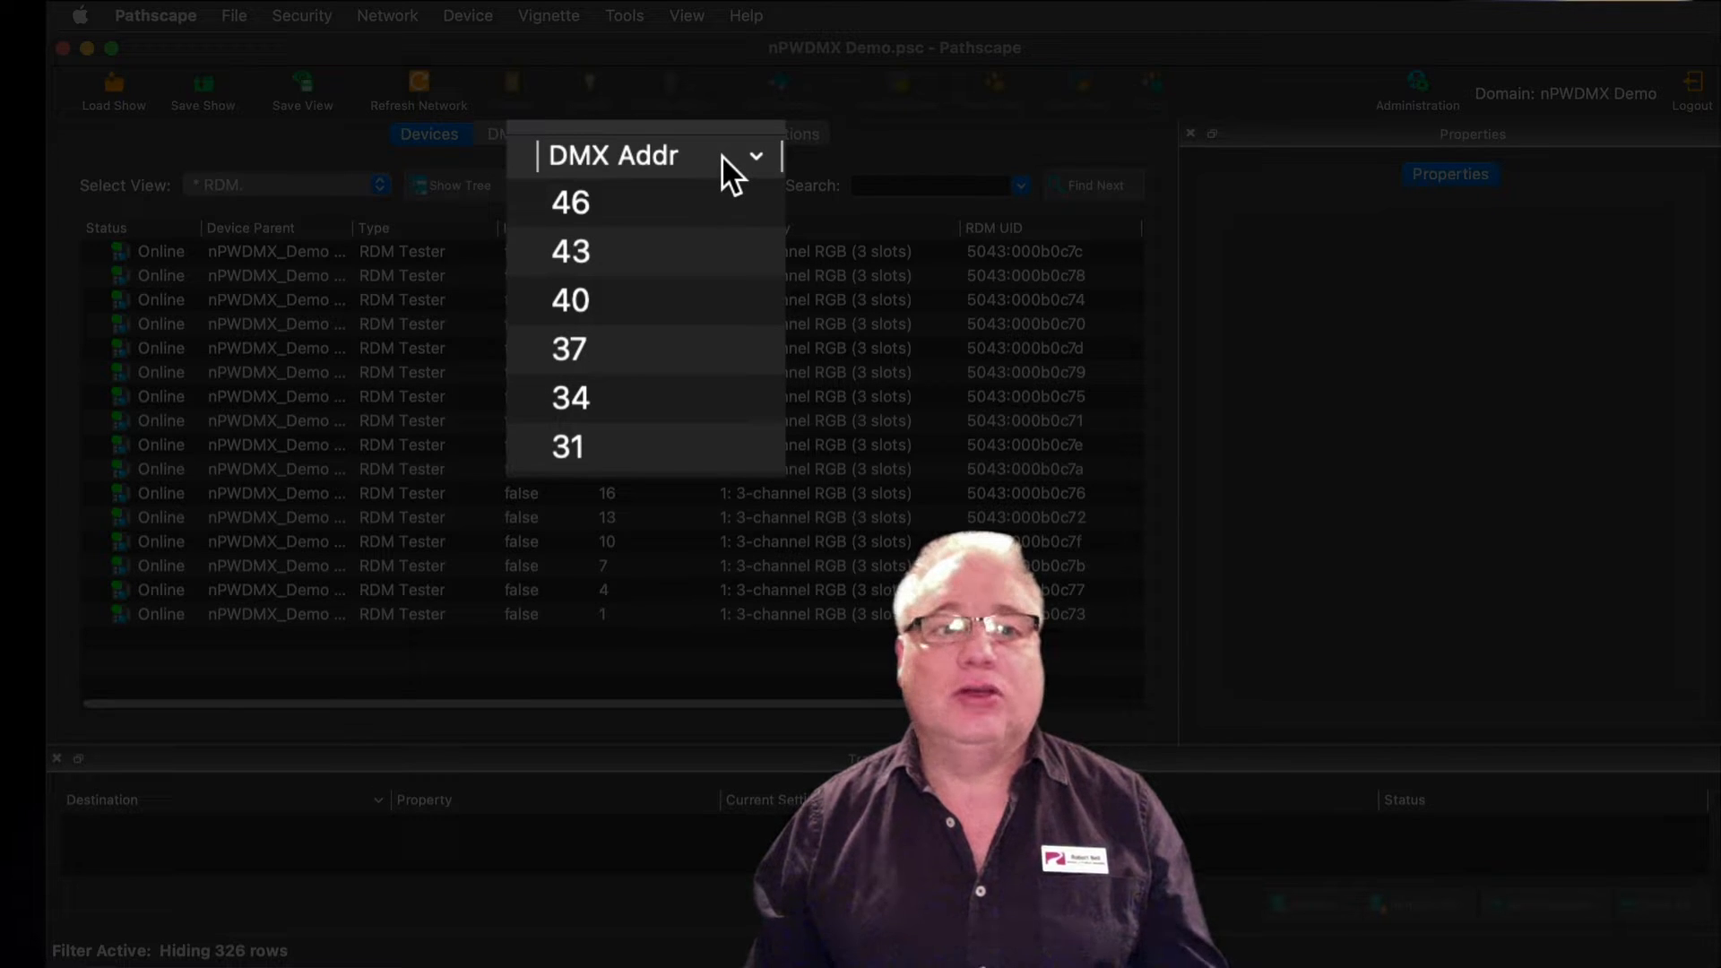
{"action": "left_click", "coordinate": [723, 157]}
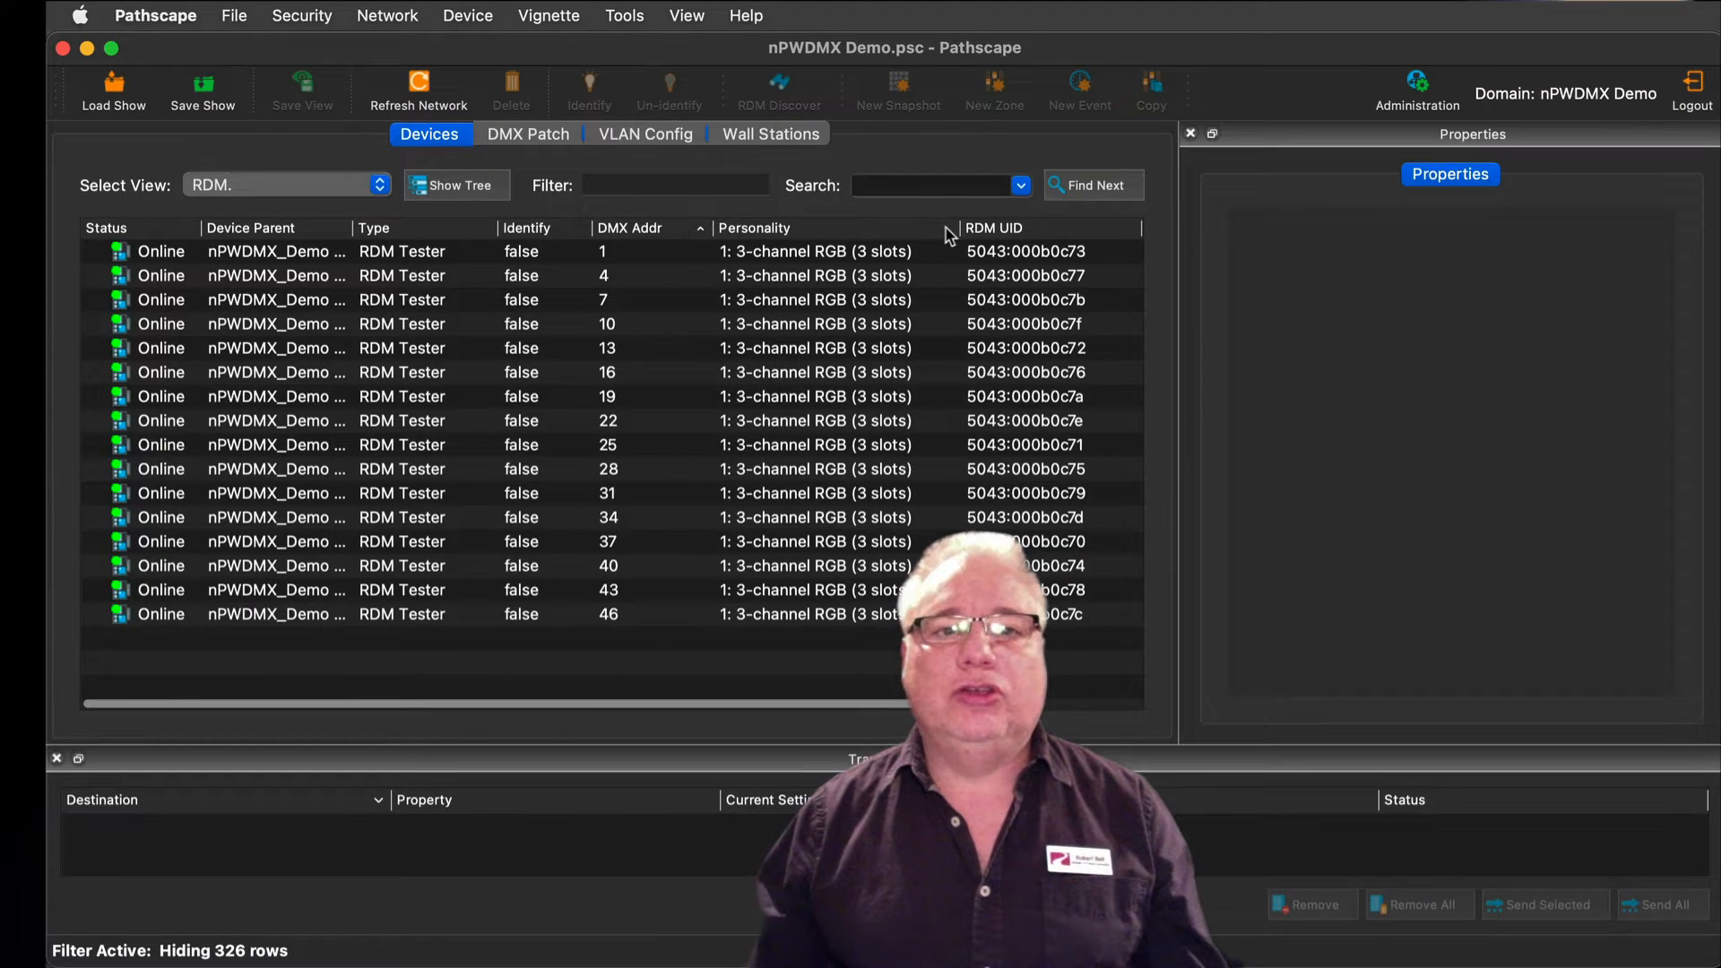
- Sort the RDM device list by RDM UID in descending order and look across its columns
{"action": "left_click", "coordinate": [1038, 235]}
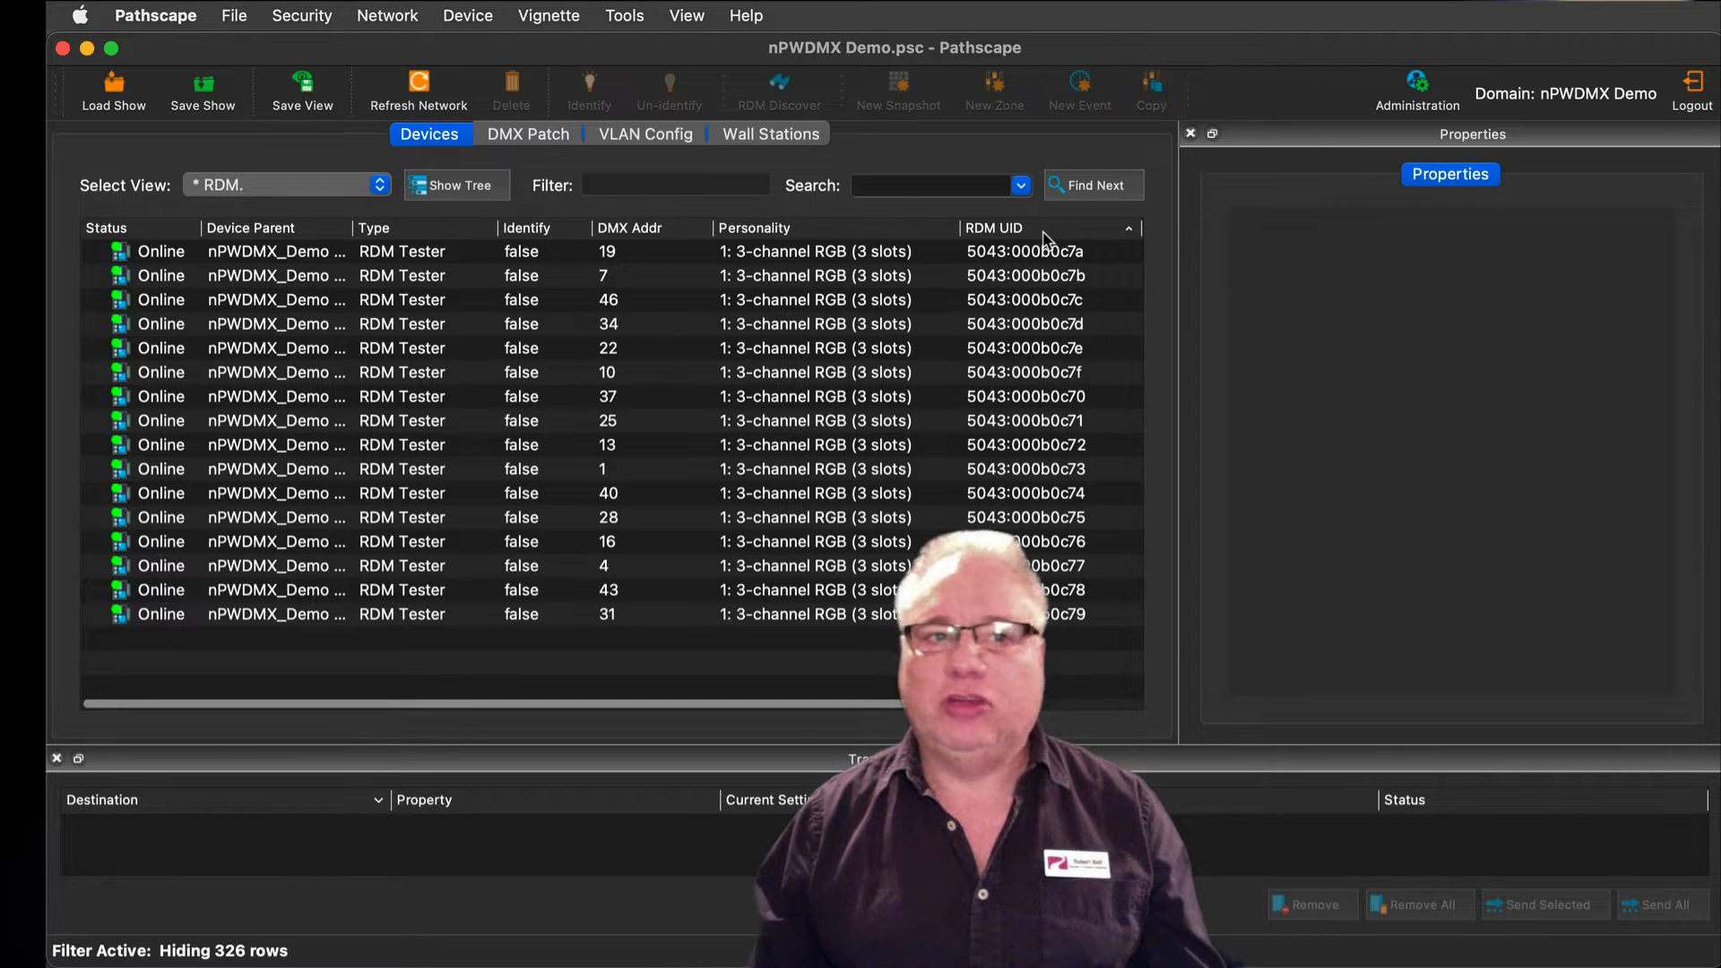
{"action": "left_click", "coordinate": [1045, 238]}
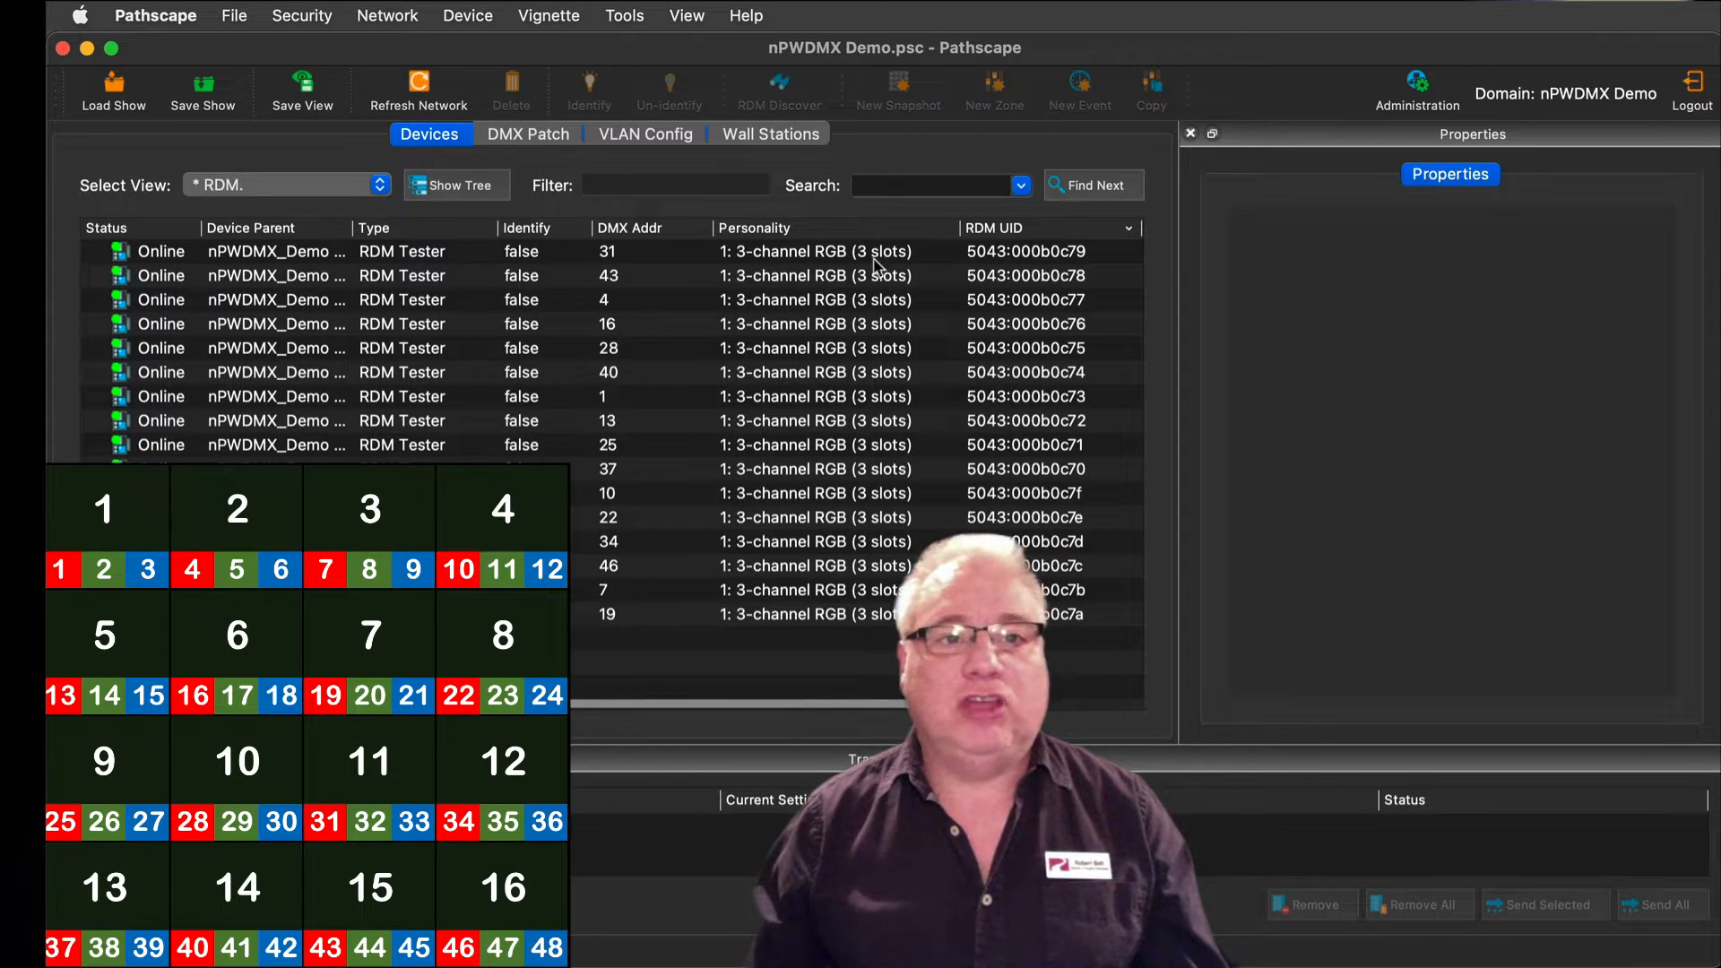
{"action": "scroll", "coordinate": [883, 266], "scroll_direction": "right", "scroll_amount": 2}
{"action": "scroll", "coordinate": [869, 267], "scroll_direction": "left", "scroll_amount": 2}
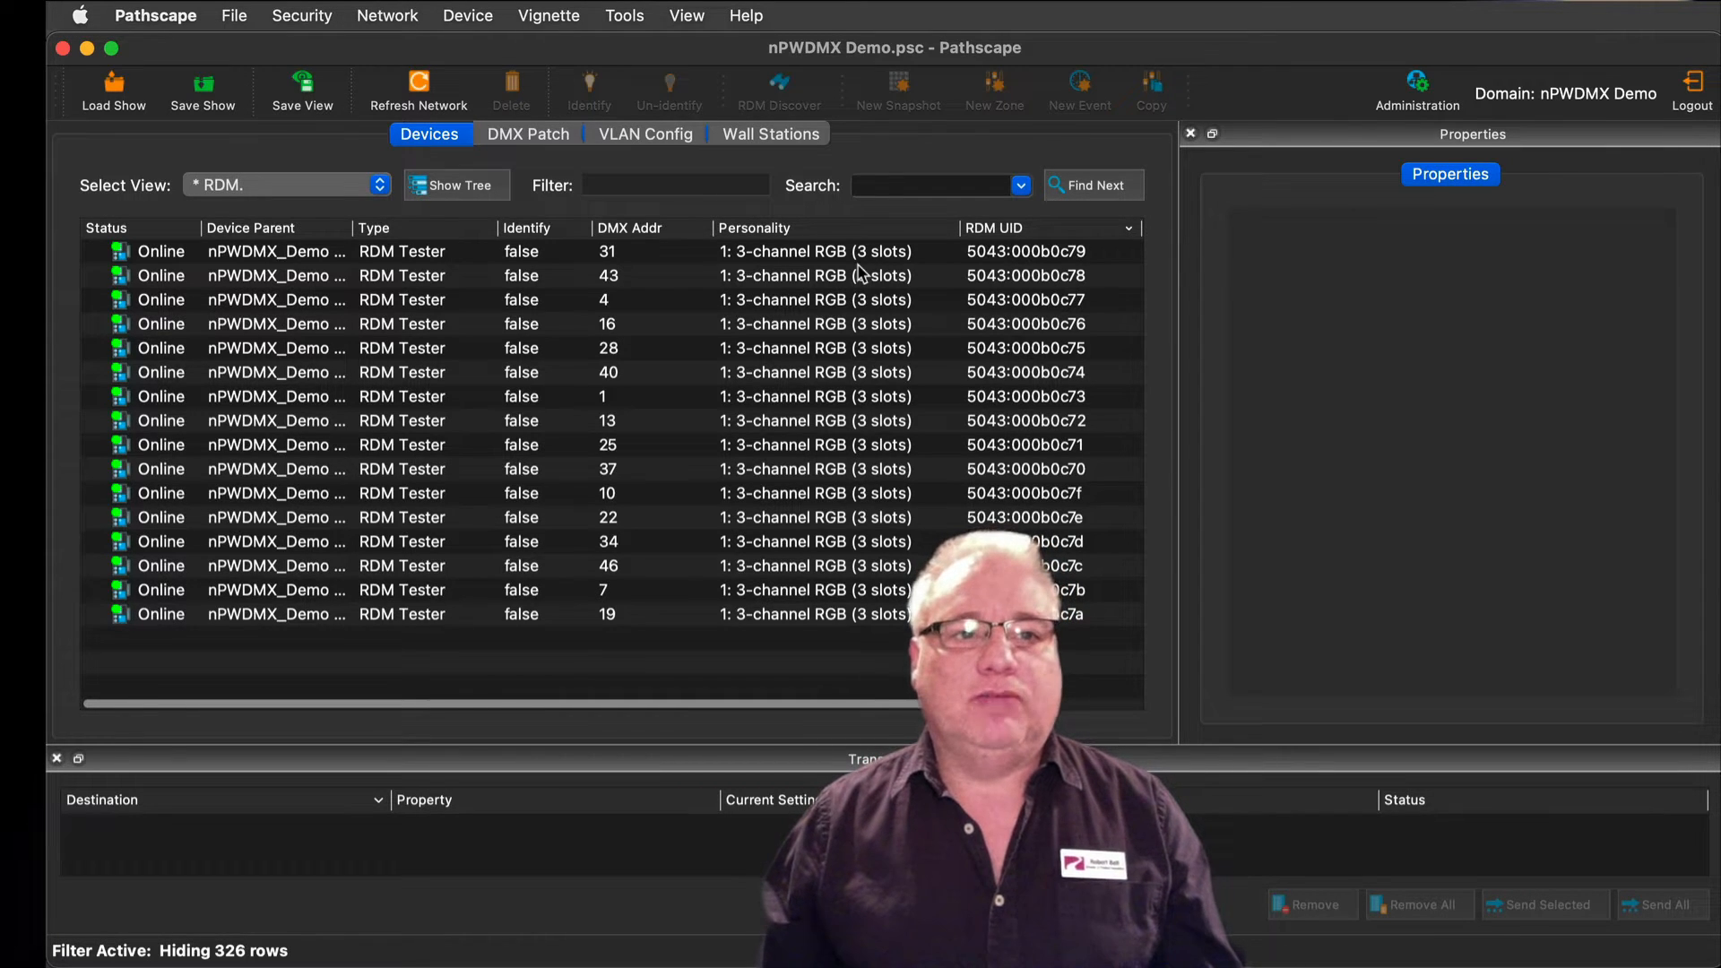
- Set the DMX start address of all 16 RDM Tester devices to 1 and send all pending changes
{"action": "left_click", "coordinate": [652, 254]}
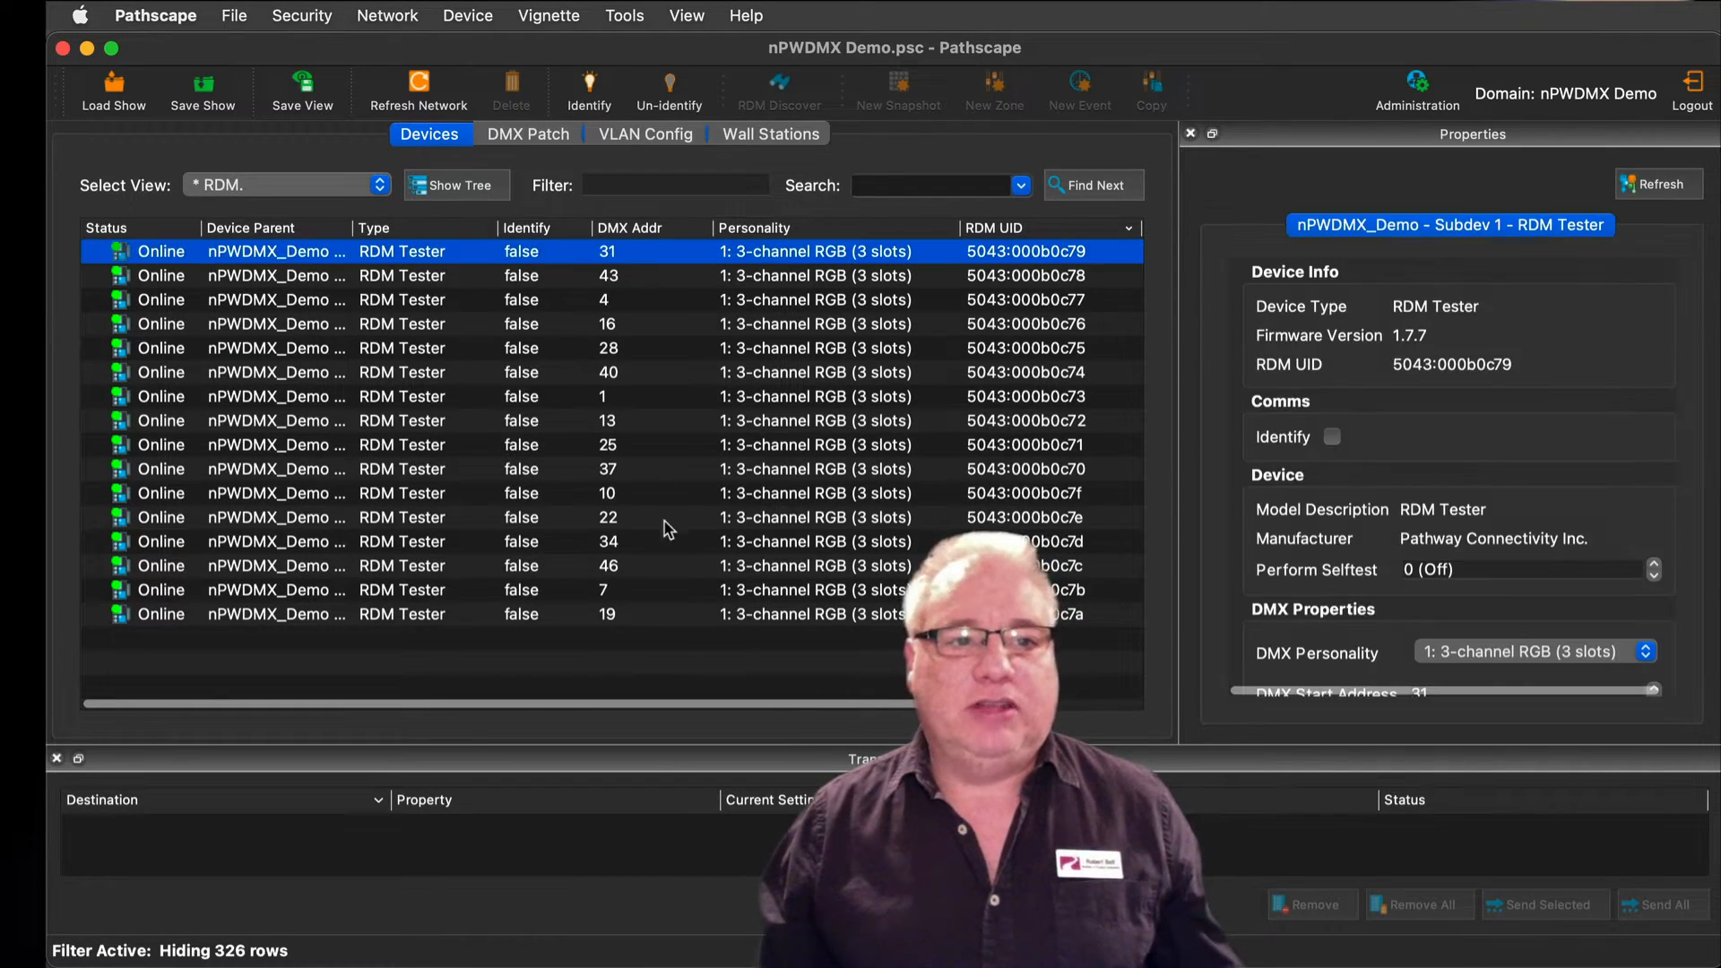
{"action": "left_click", "coordinate": [635, 617], "text": "shift"}
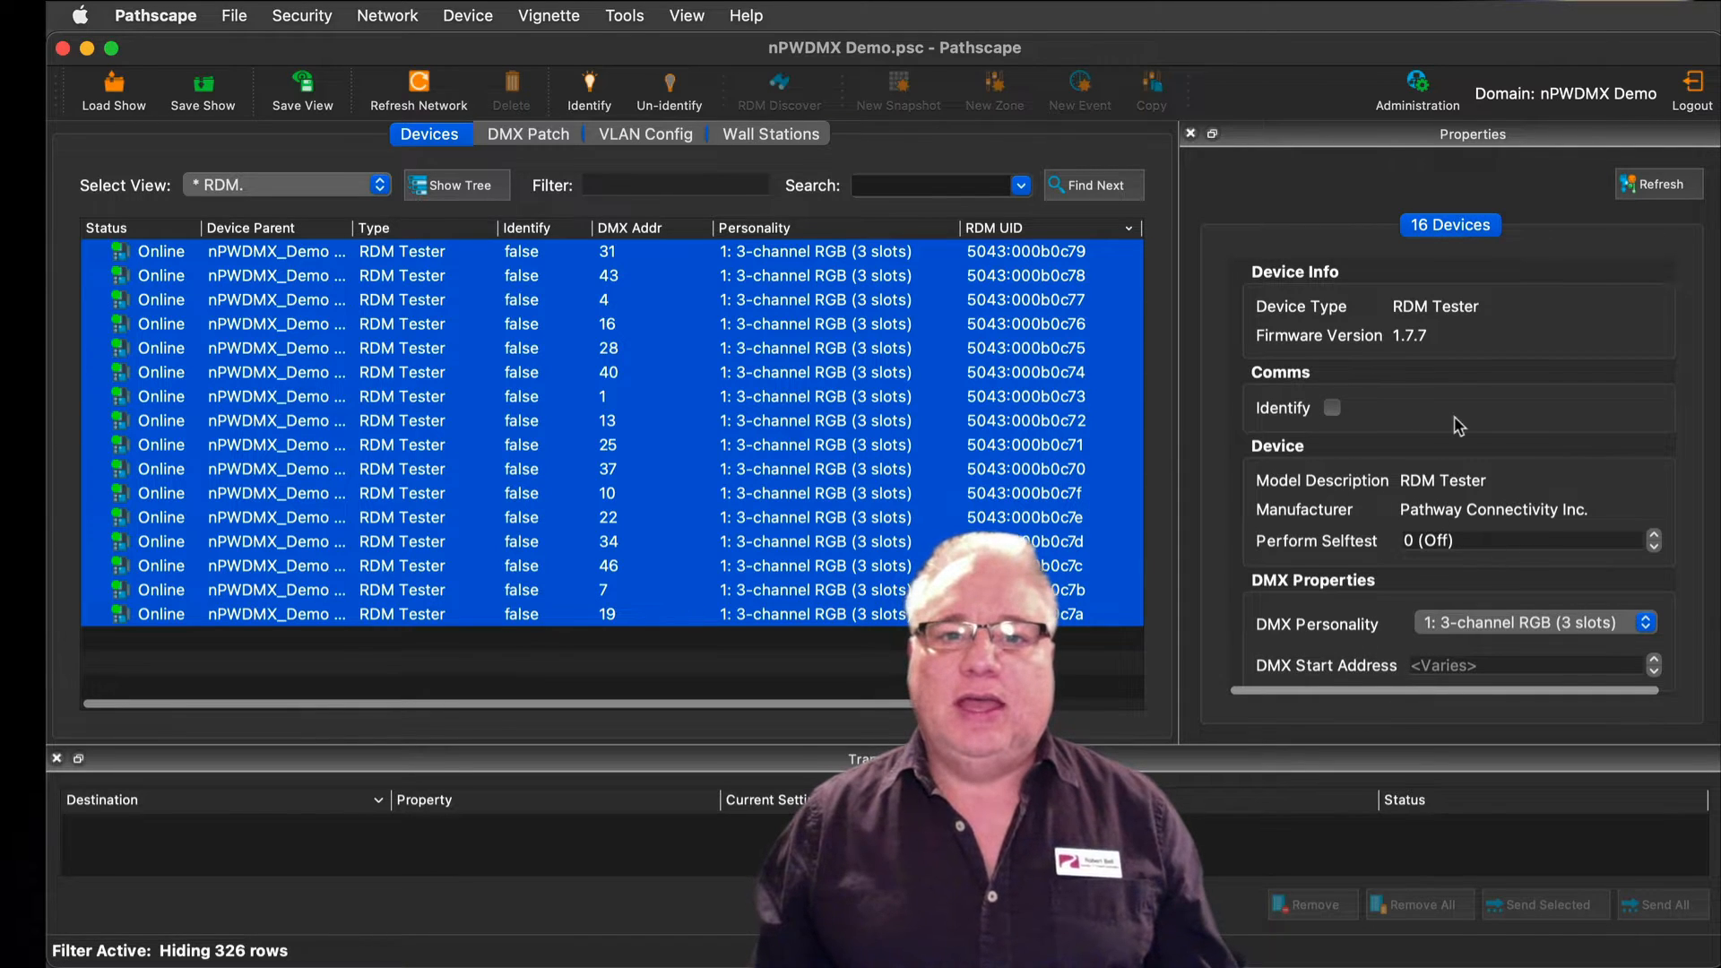
{"action": "scroll", "coordinate": [1448, 429], "scroll_direction": "down", "scroll_amount": 3}
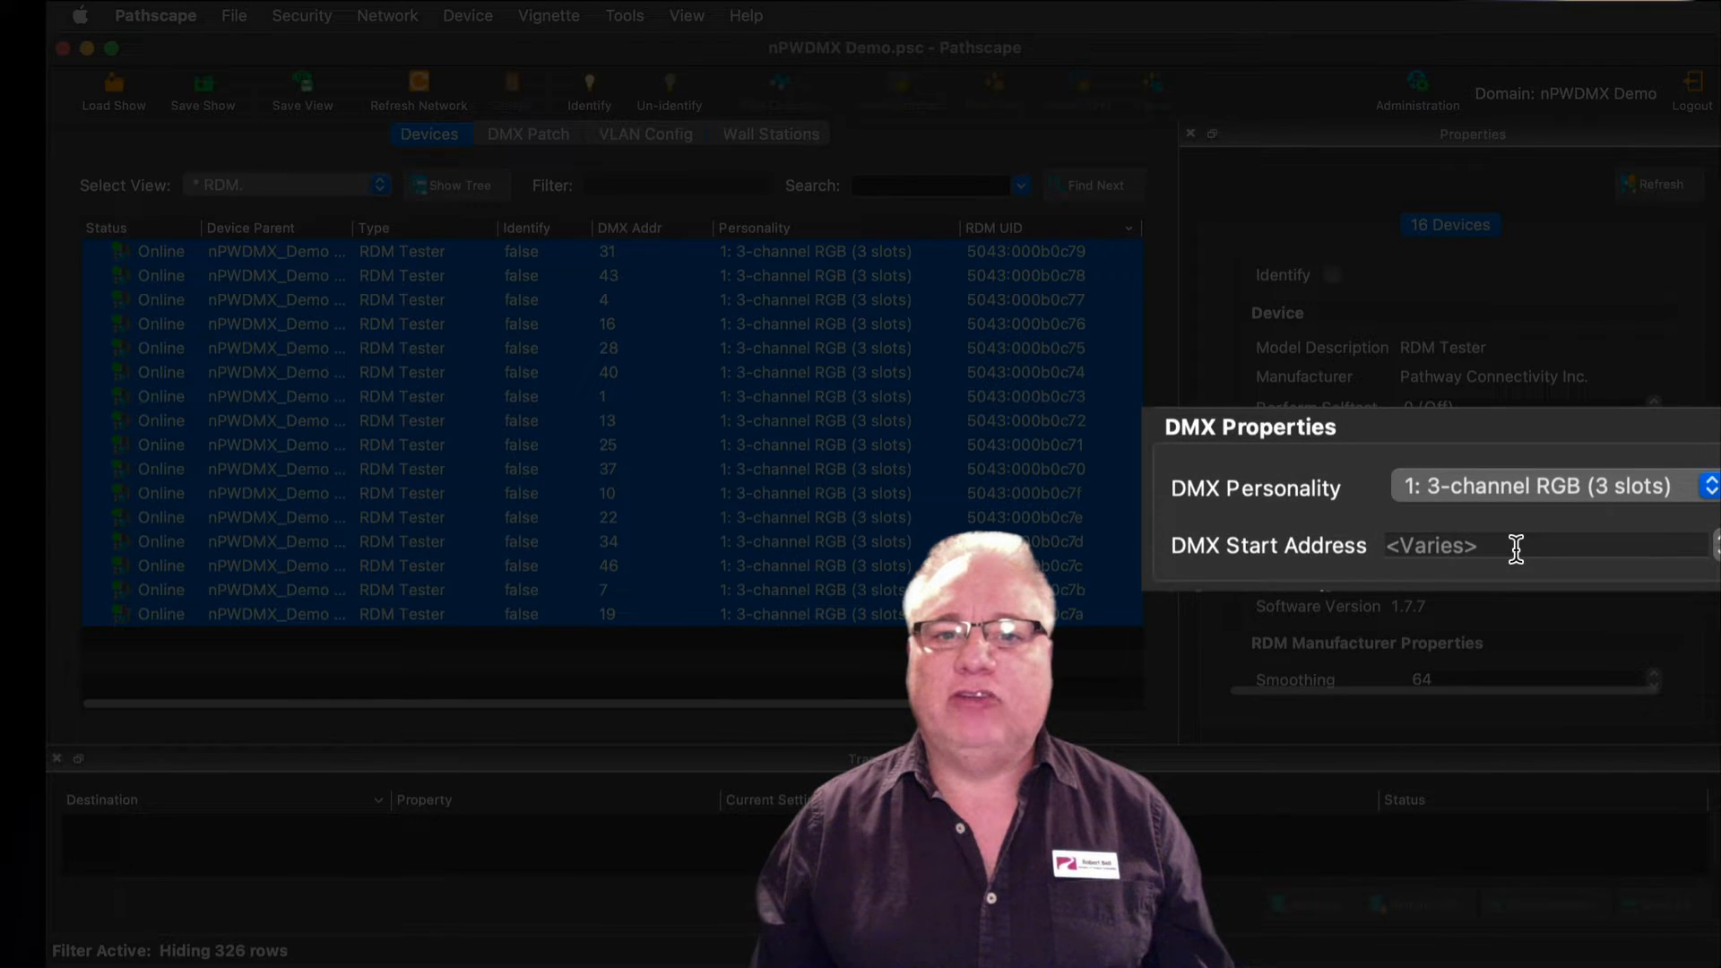
{"action": "left_click", "coordinate": [1503, 534]}
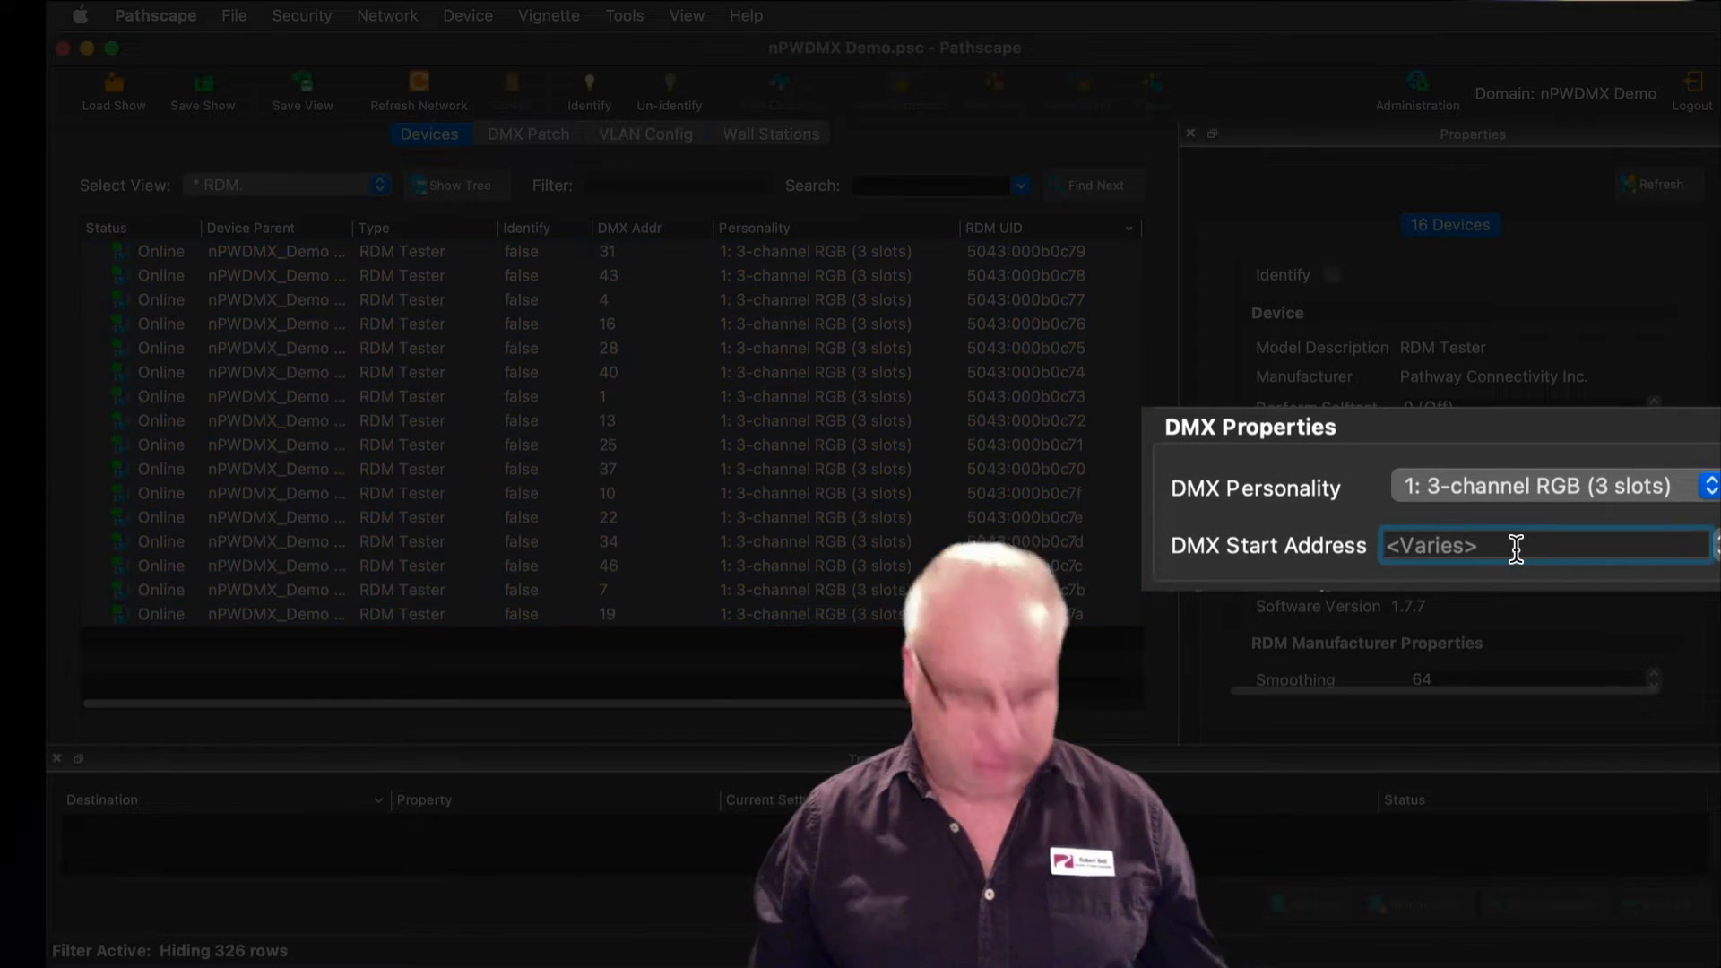
{"action": "type", "text": "1"}
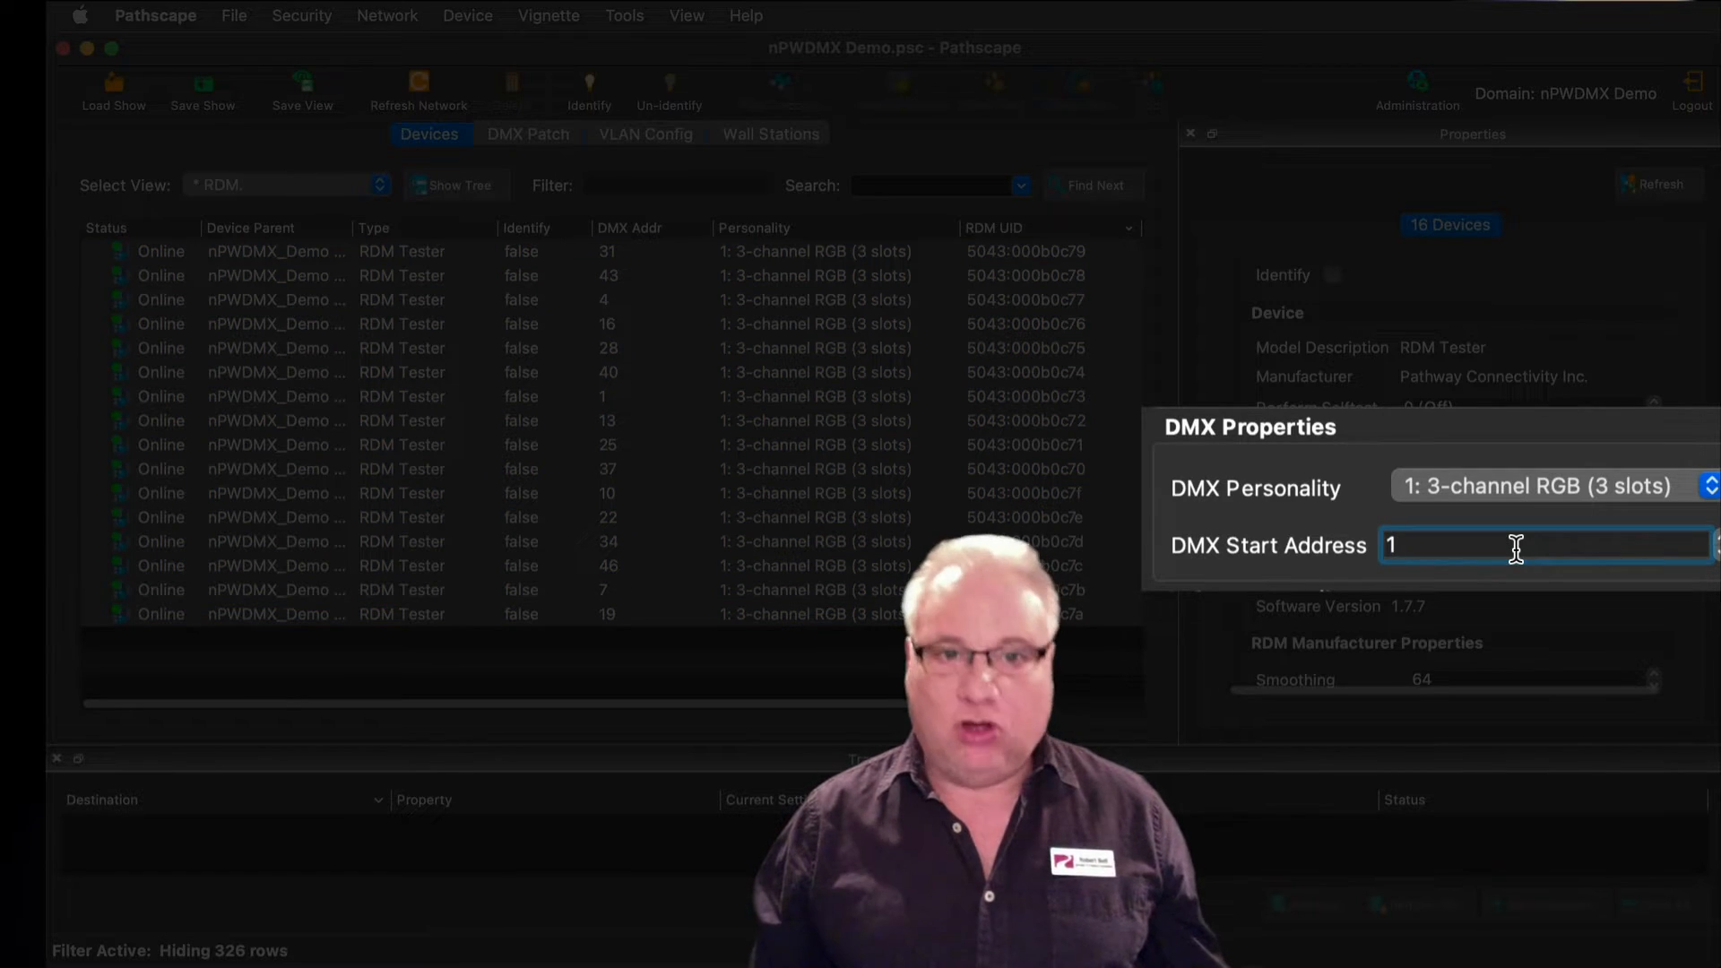
{"action": "key", "text": "Return"}
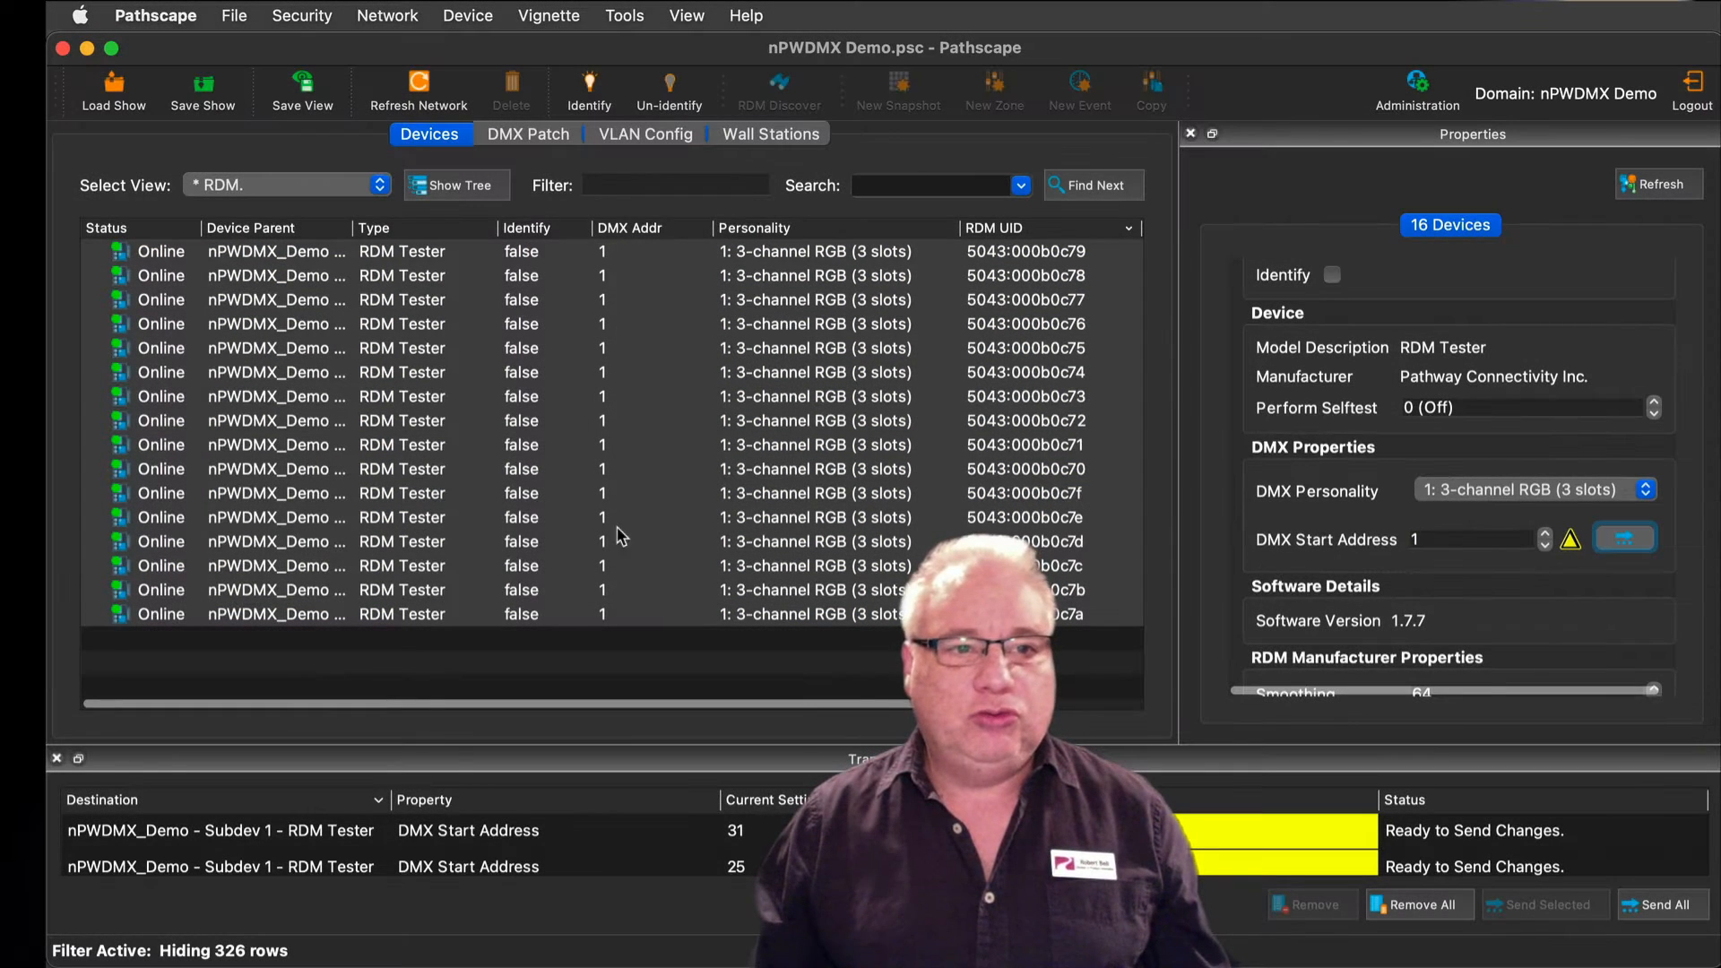
{"action": "left_click", "coordinate": [1667, 907]}
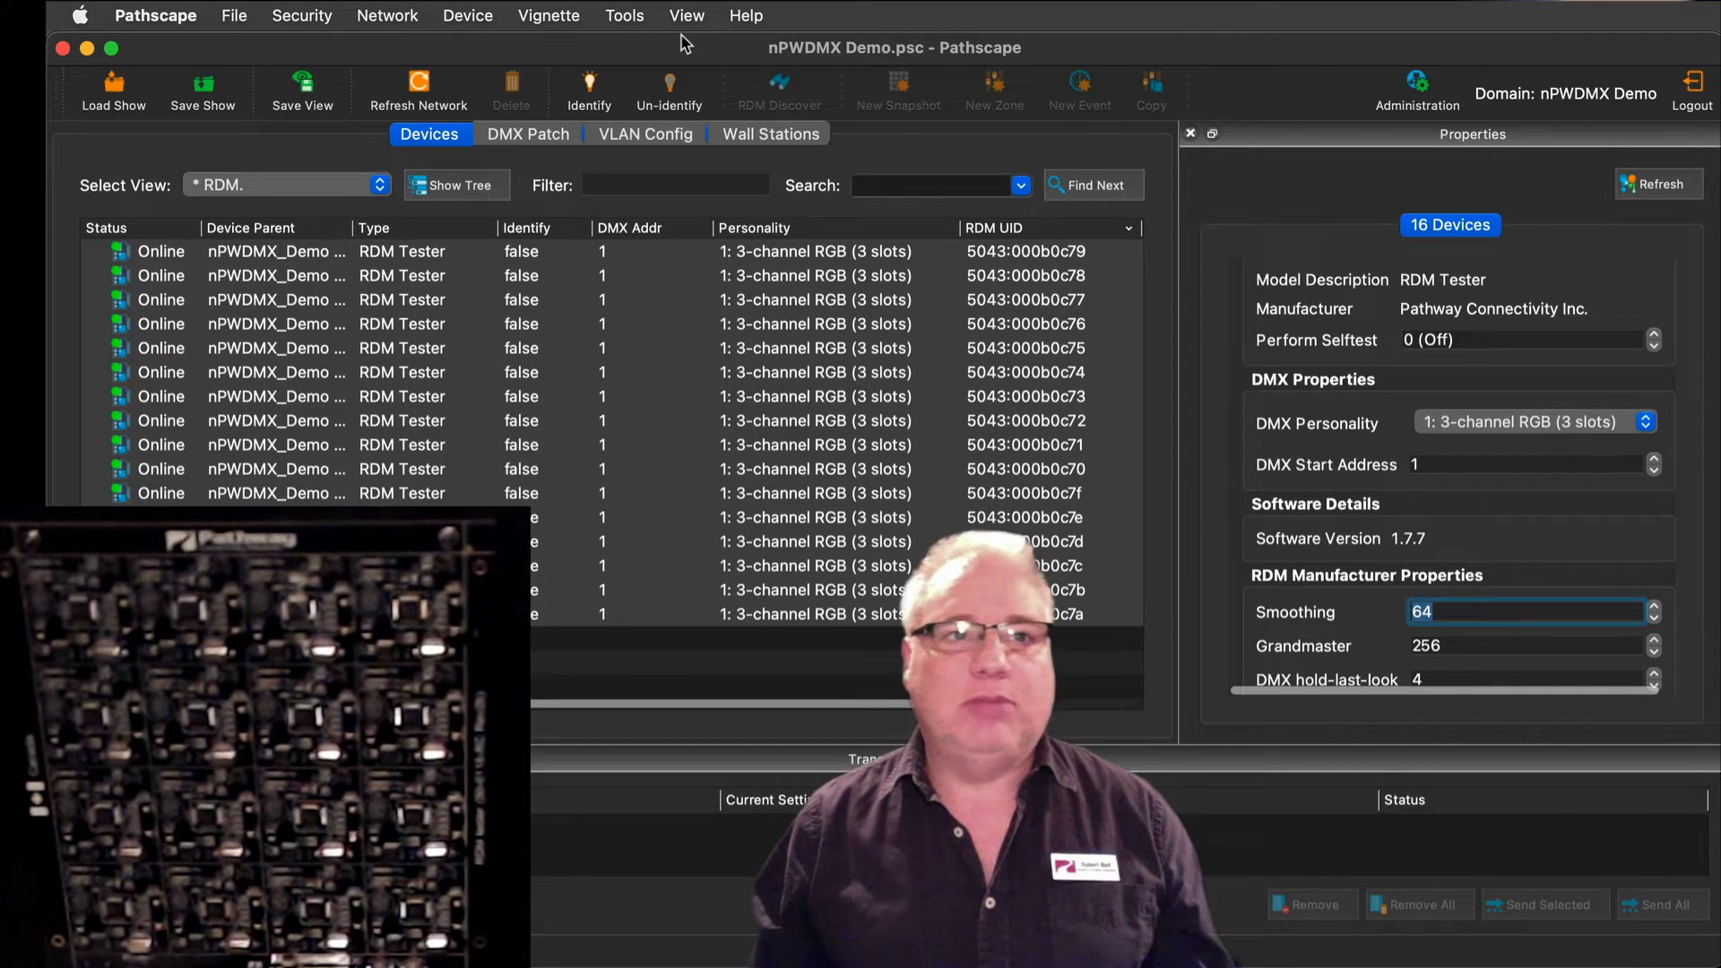
- Open the Virtual Console and start transmitting DMX on universe 1 with the Pathway ssACN protocol
{"action": "left_click", "coordinate": [625, 16]}
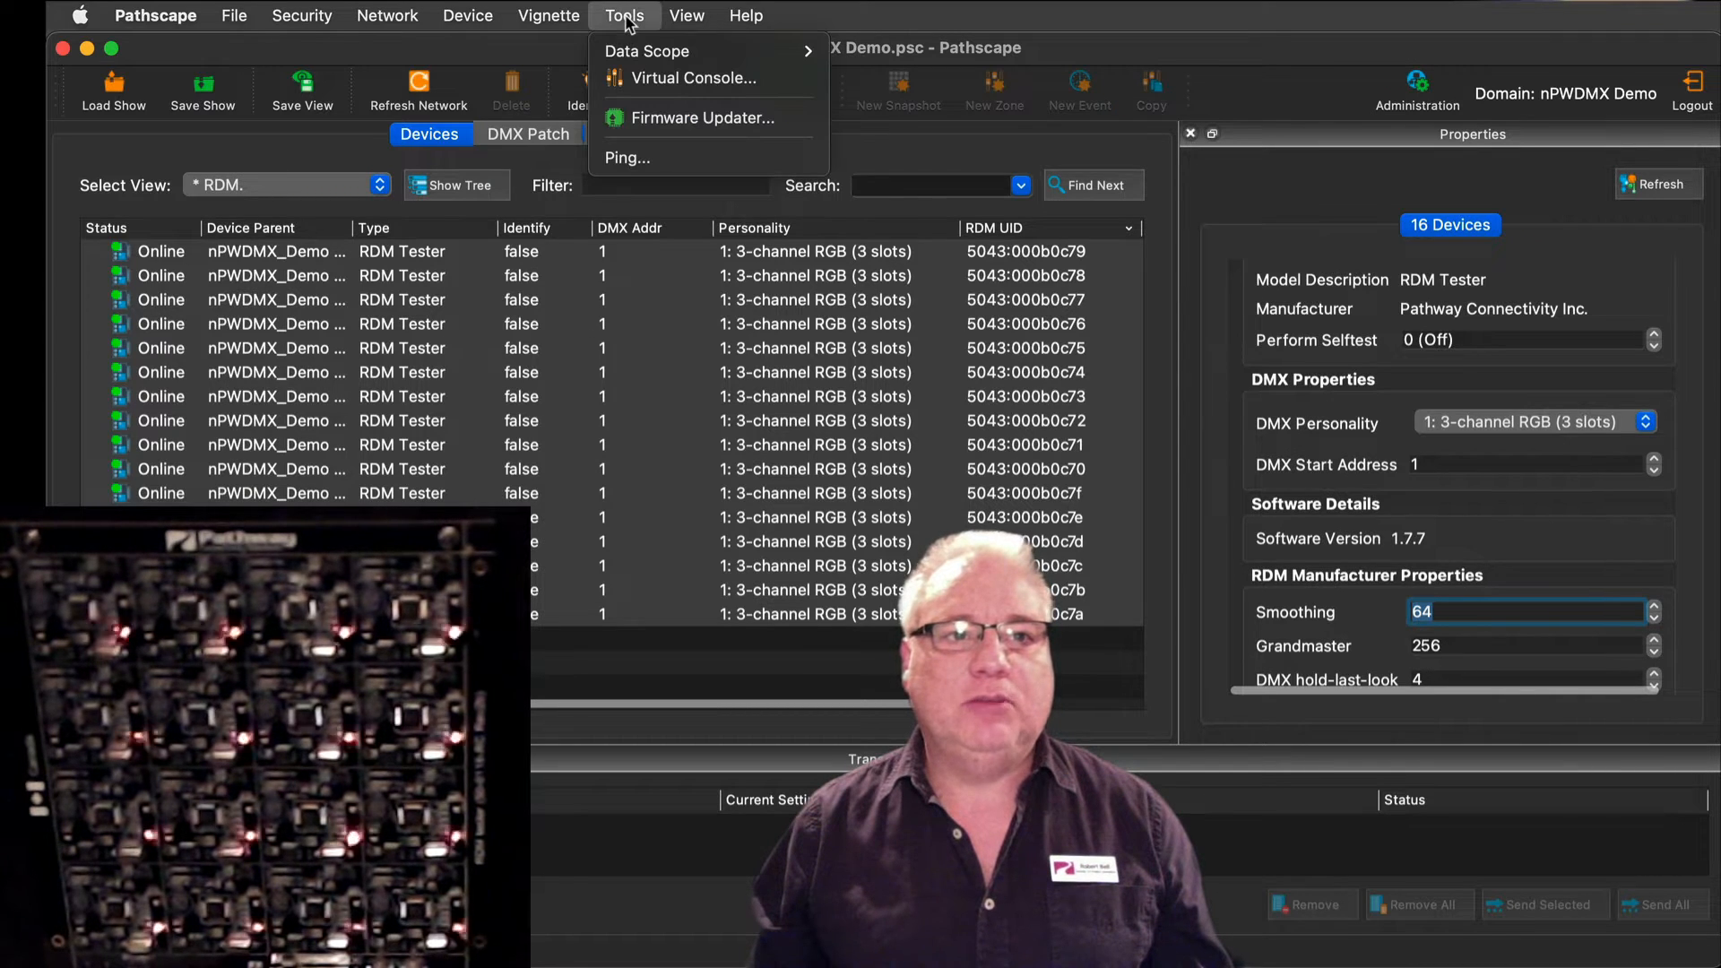
{"action": "left_click", "coordinate": [659, 80]}
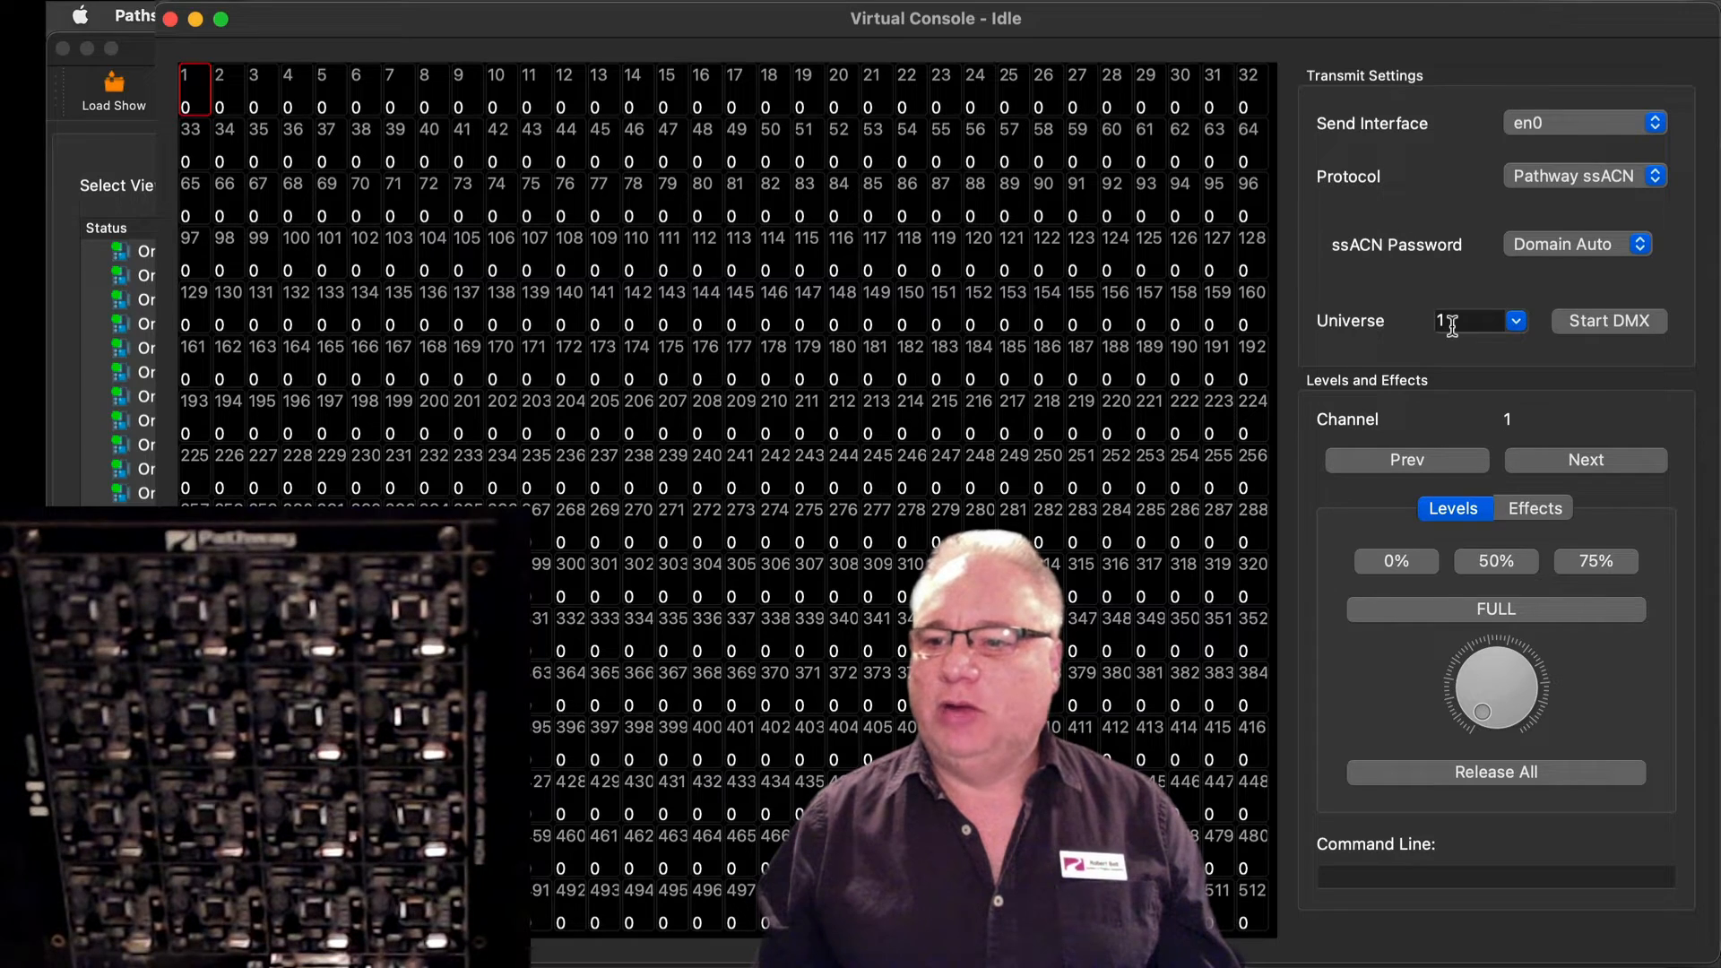
{"action": "left_click", "coordinate": [1611, 321]}
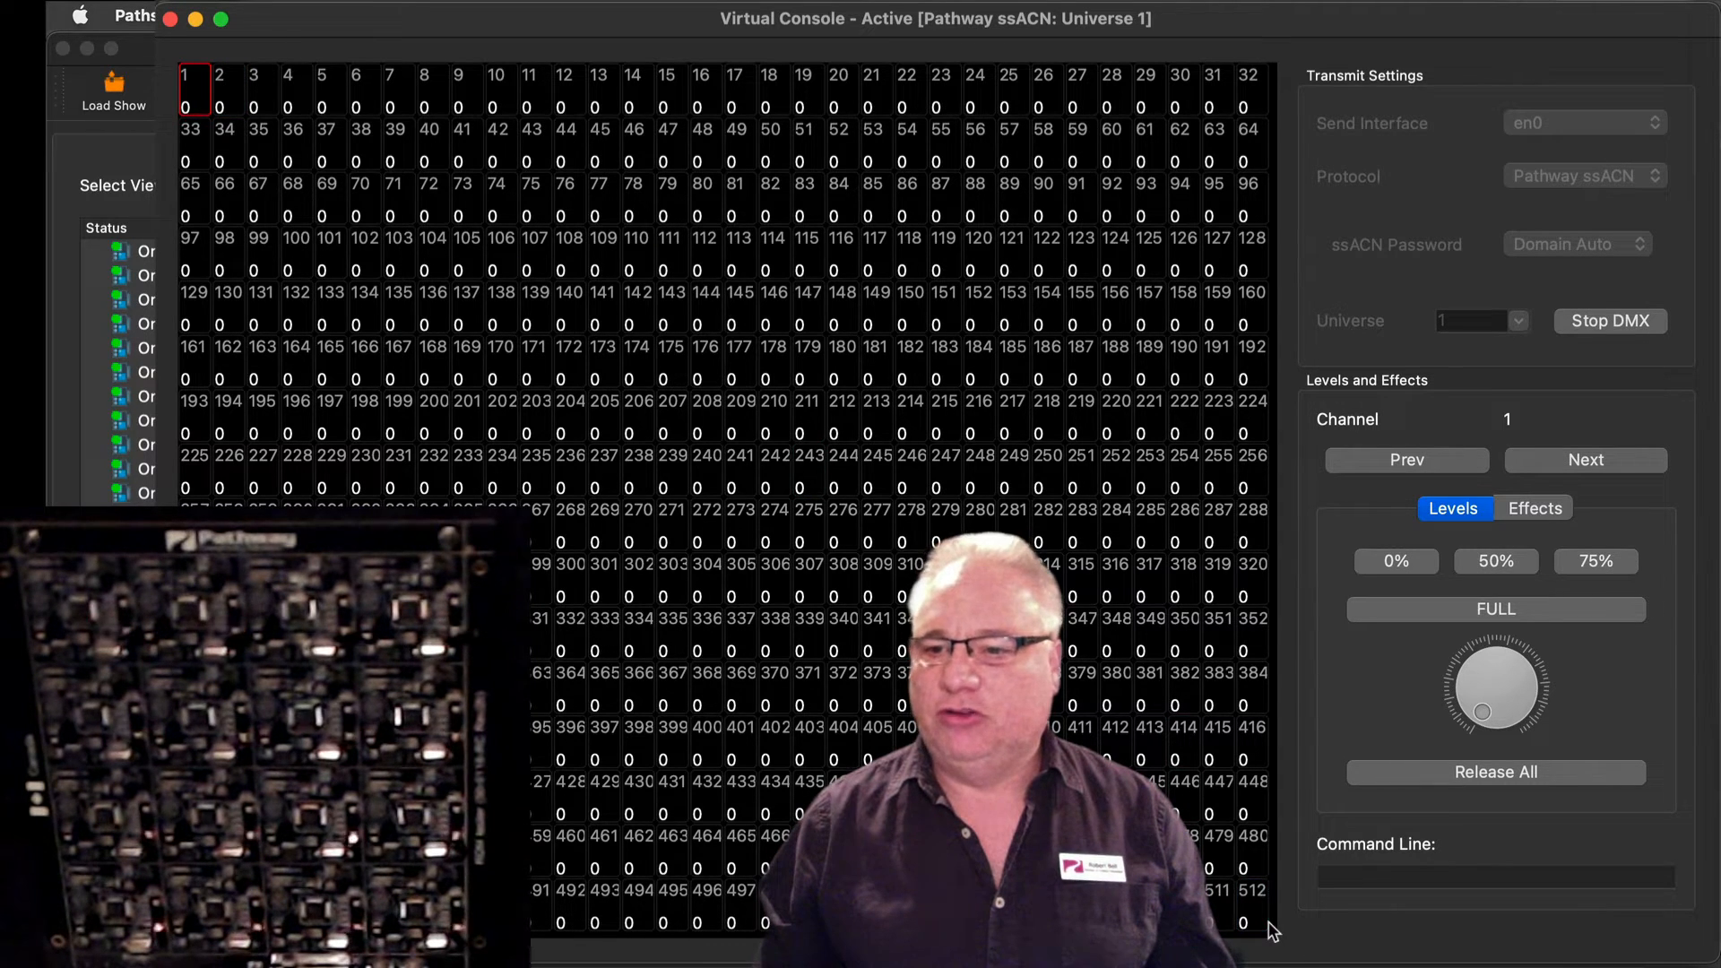
- Test channels 1, 3 and 4 at full one at a time, setting channel 1 back to 0% and releasing all levels after channels 3 and 4
{"action": "left_click", "coordinate": [1492, 611]}
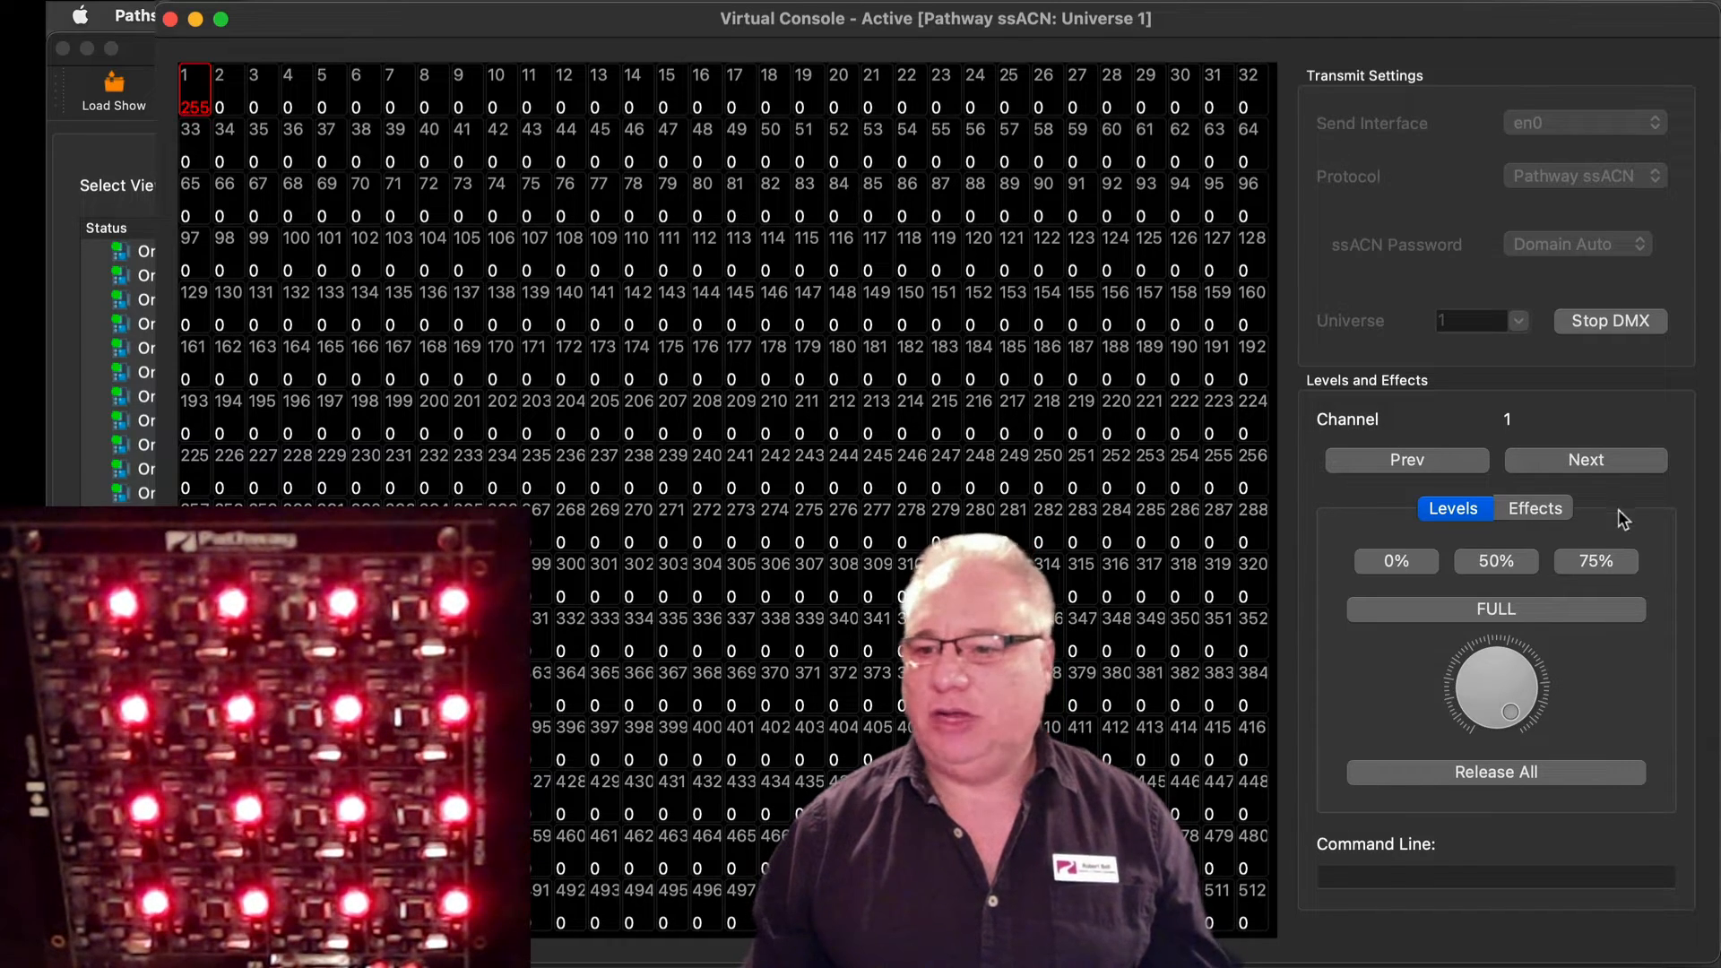
{"action": "left_click", "coordinate": [1396, 559]}
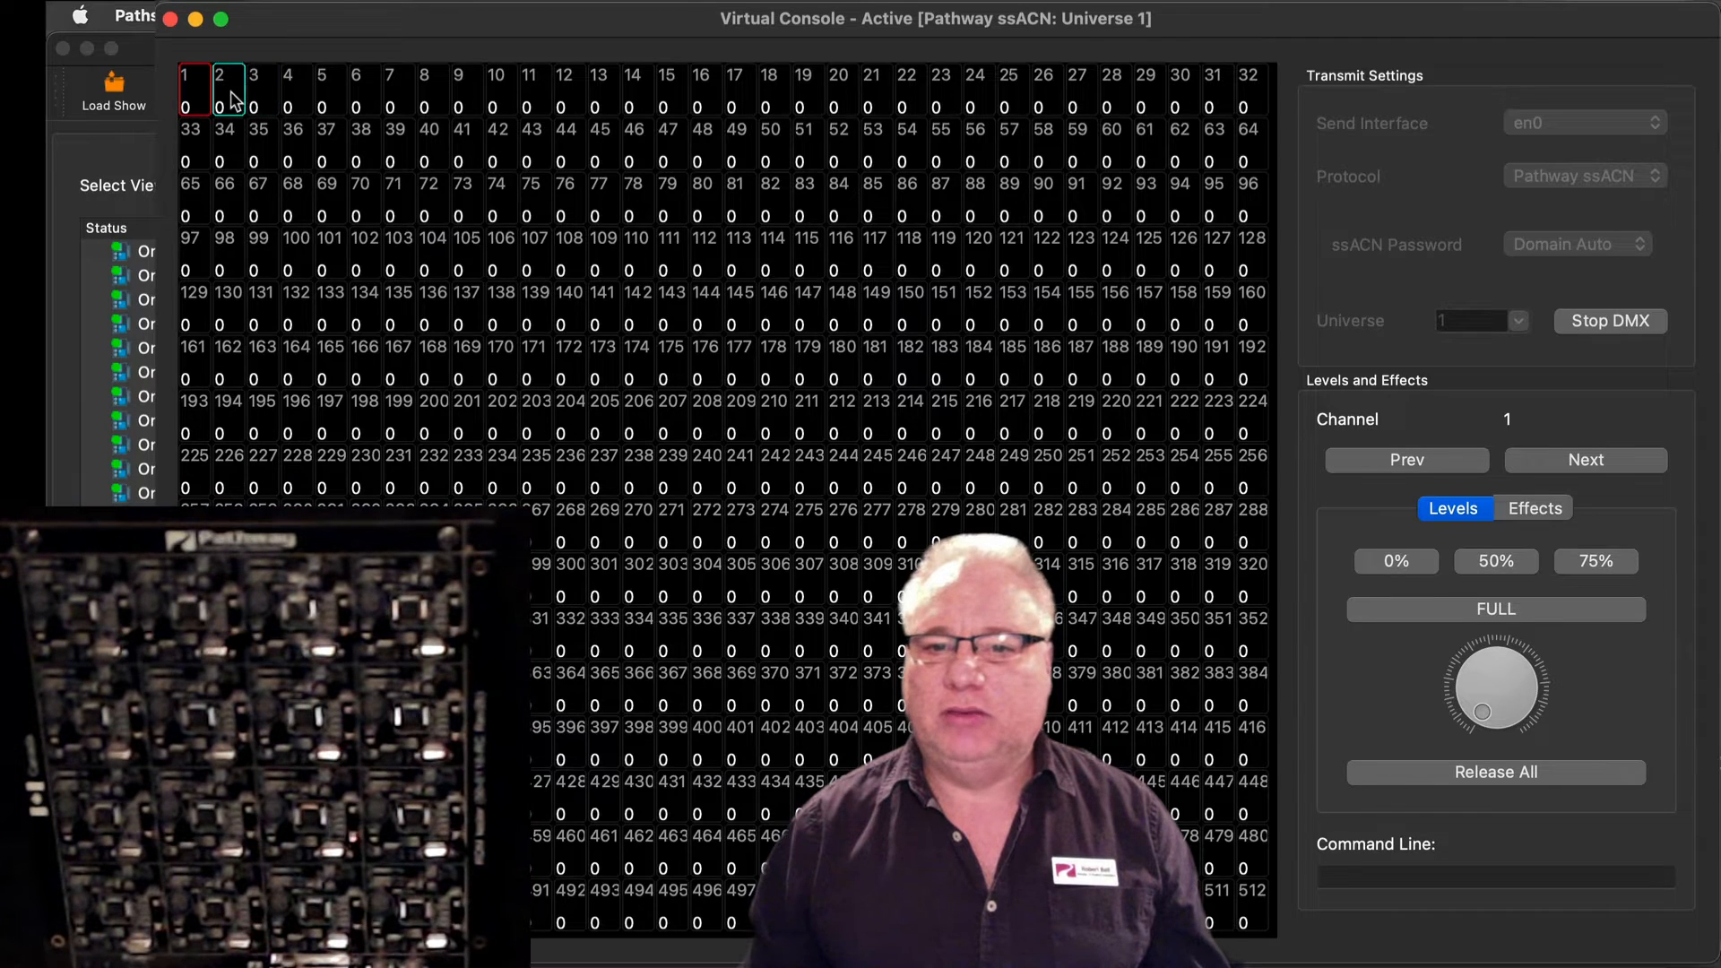
{"action": "left_click", "coordinate": [257, 97]}
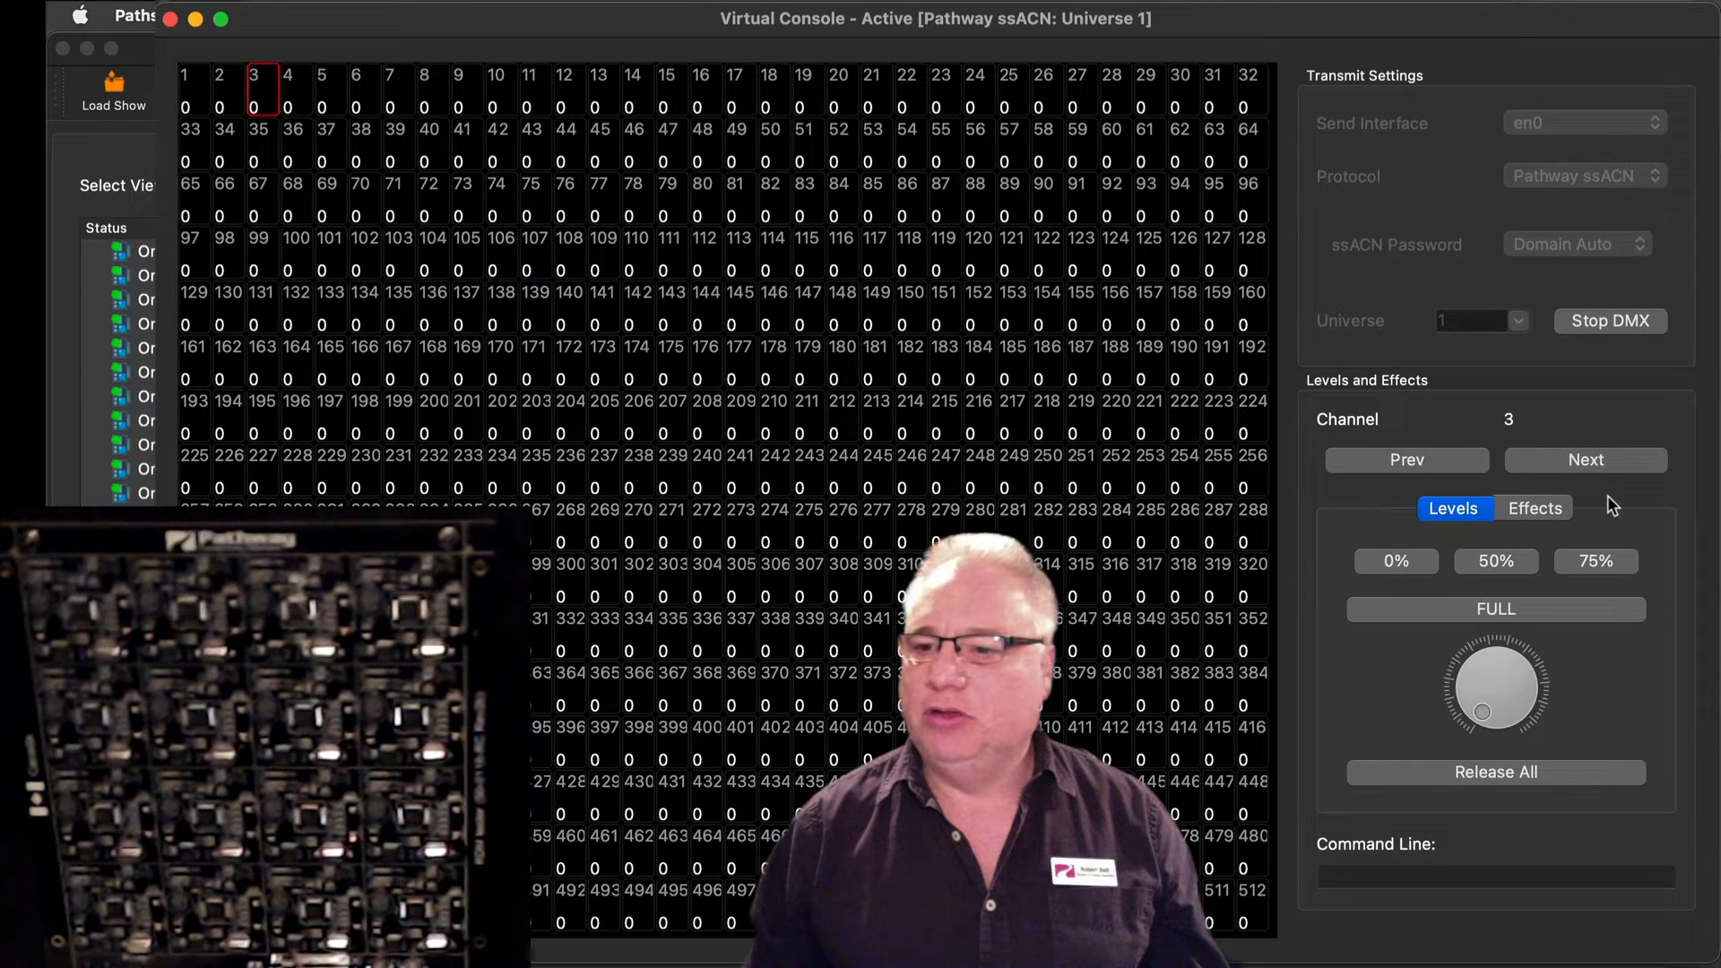
{"action": "left_click", "coordinate": [1553, 610]}
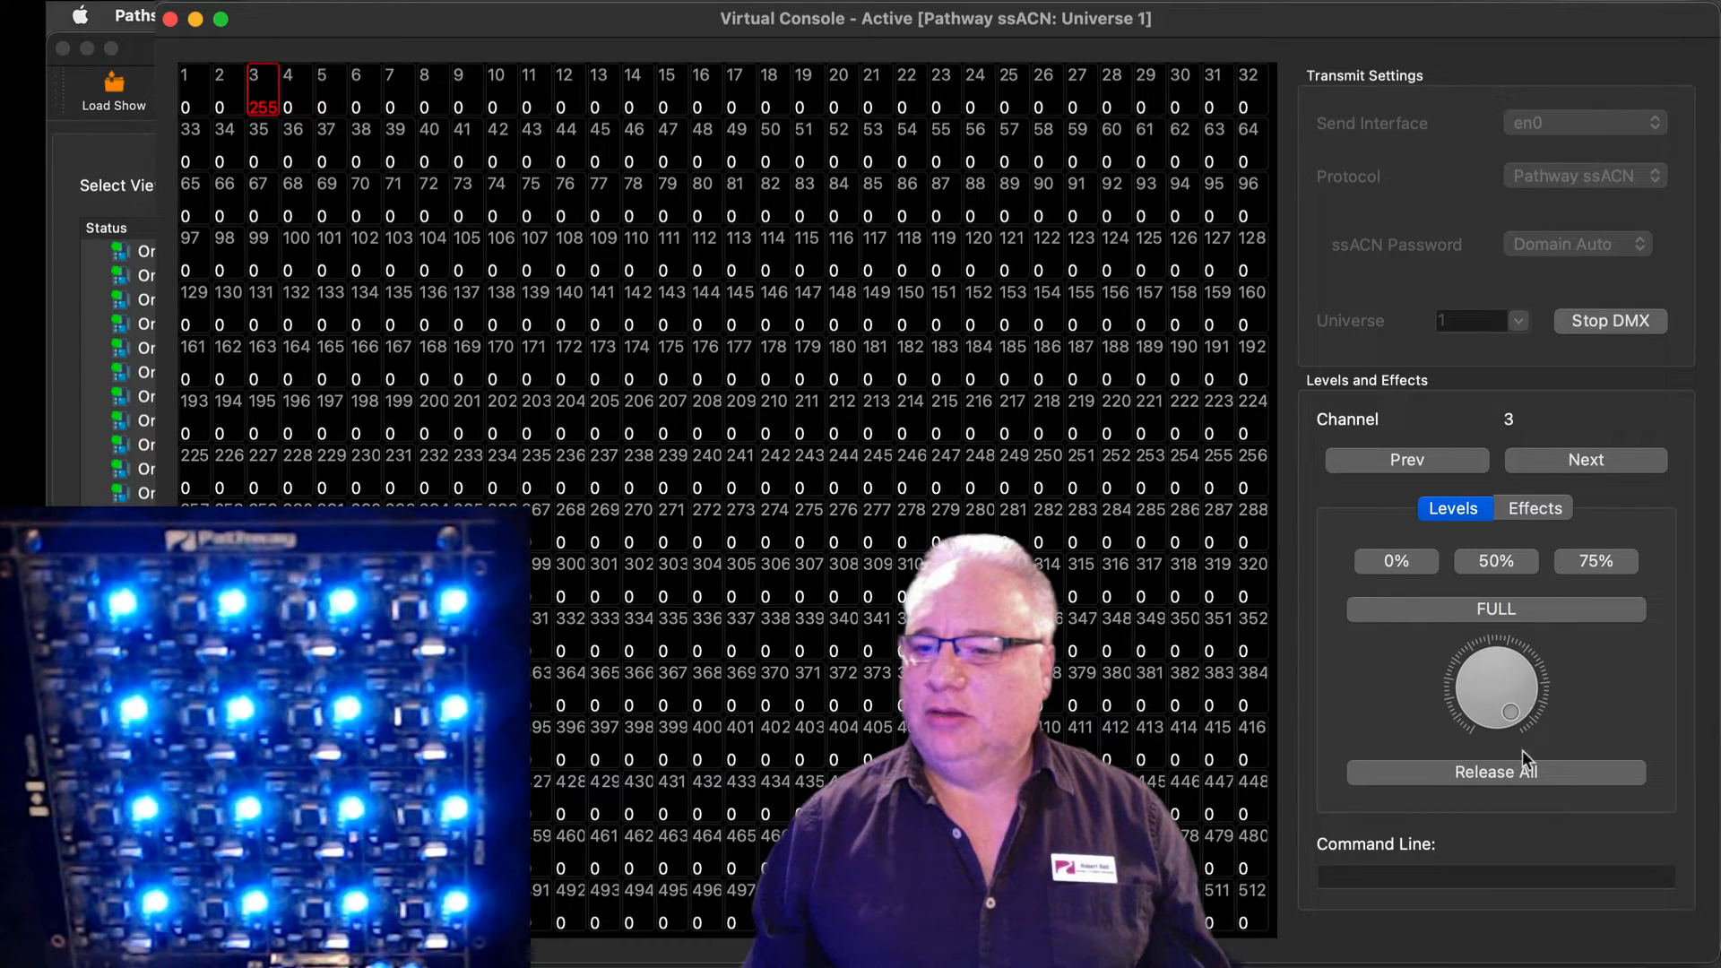
{"action": "left_click", "coordinate": [1510, 776]}
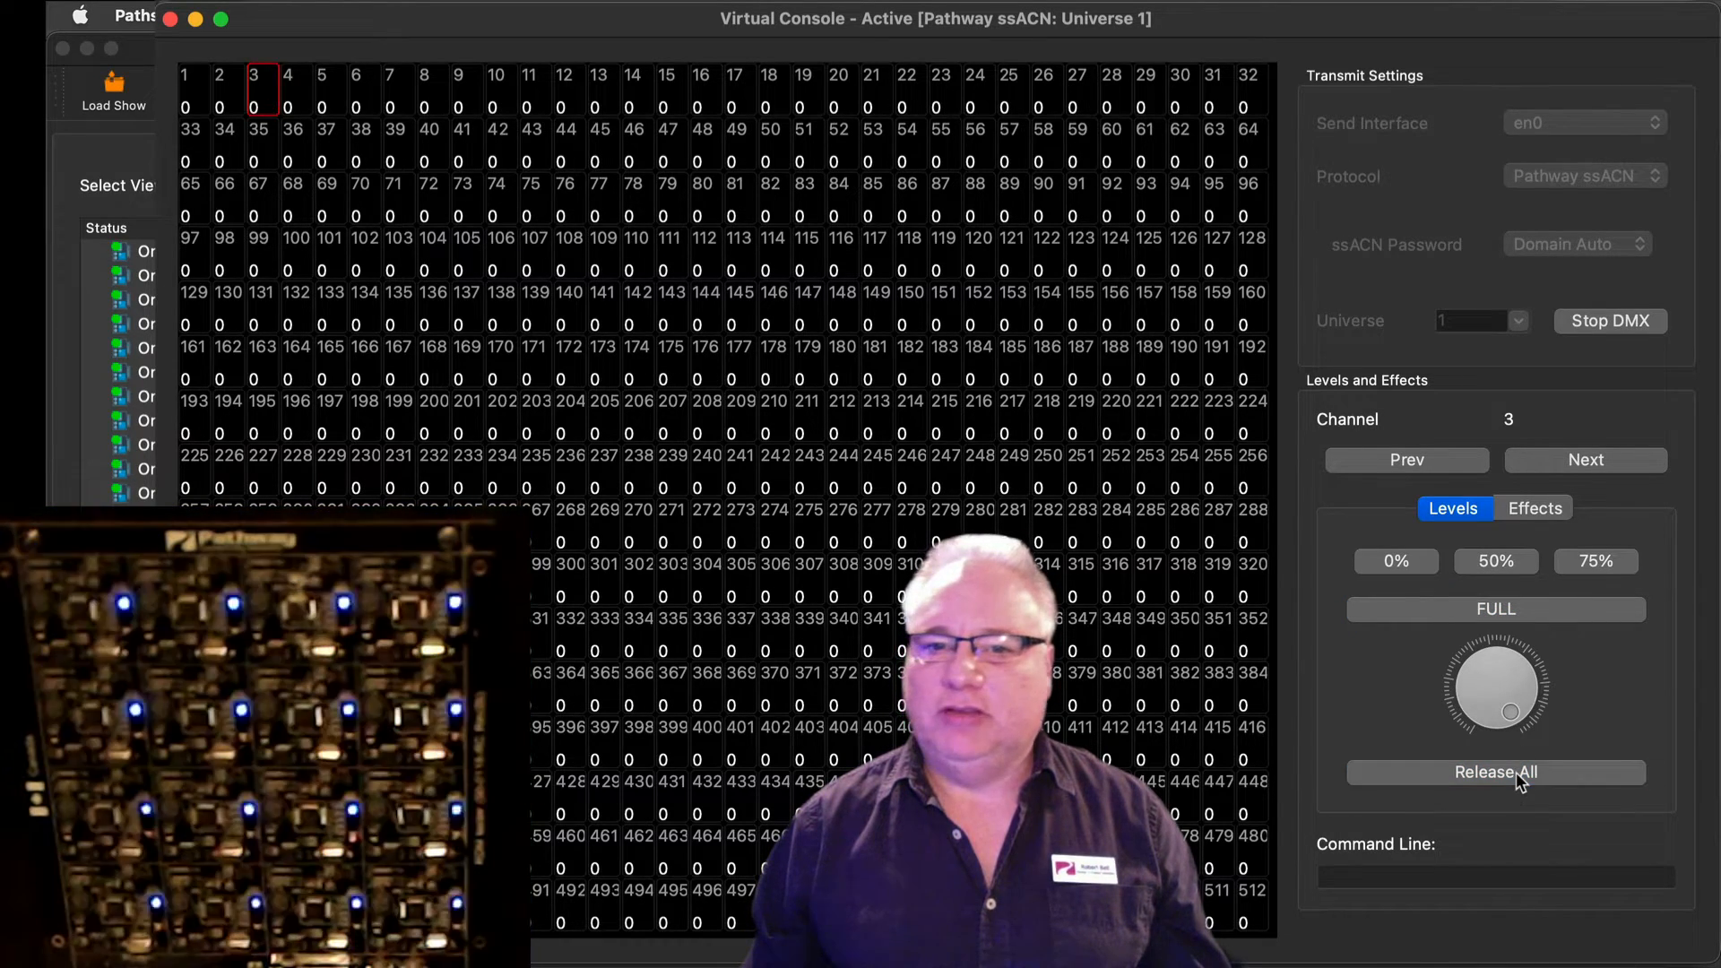
{"action": "left_click", "coordinate": [294, 97]}
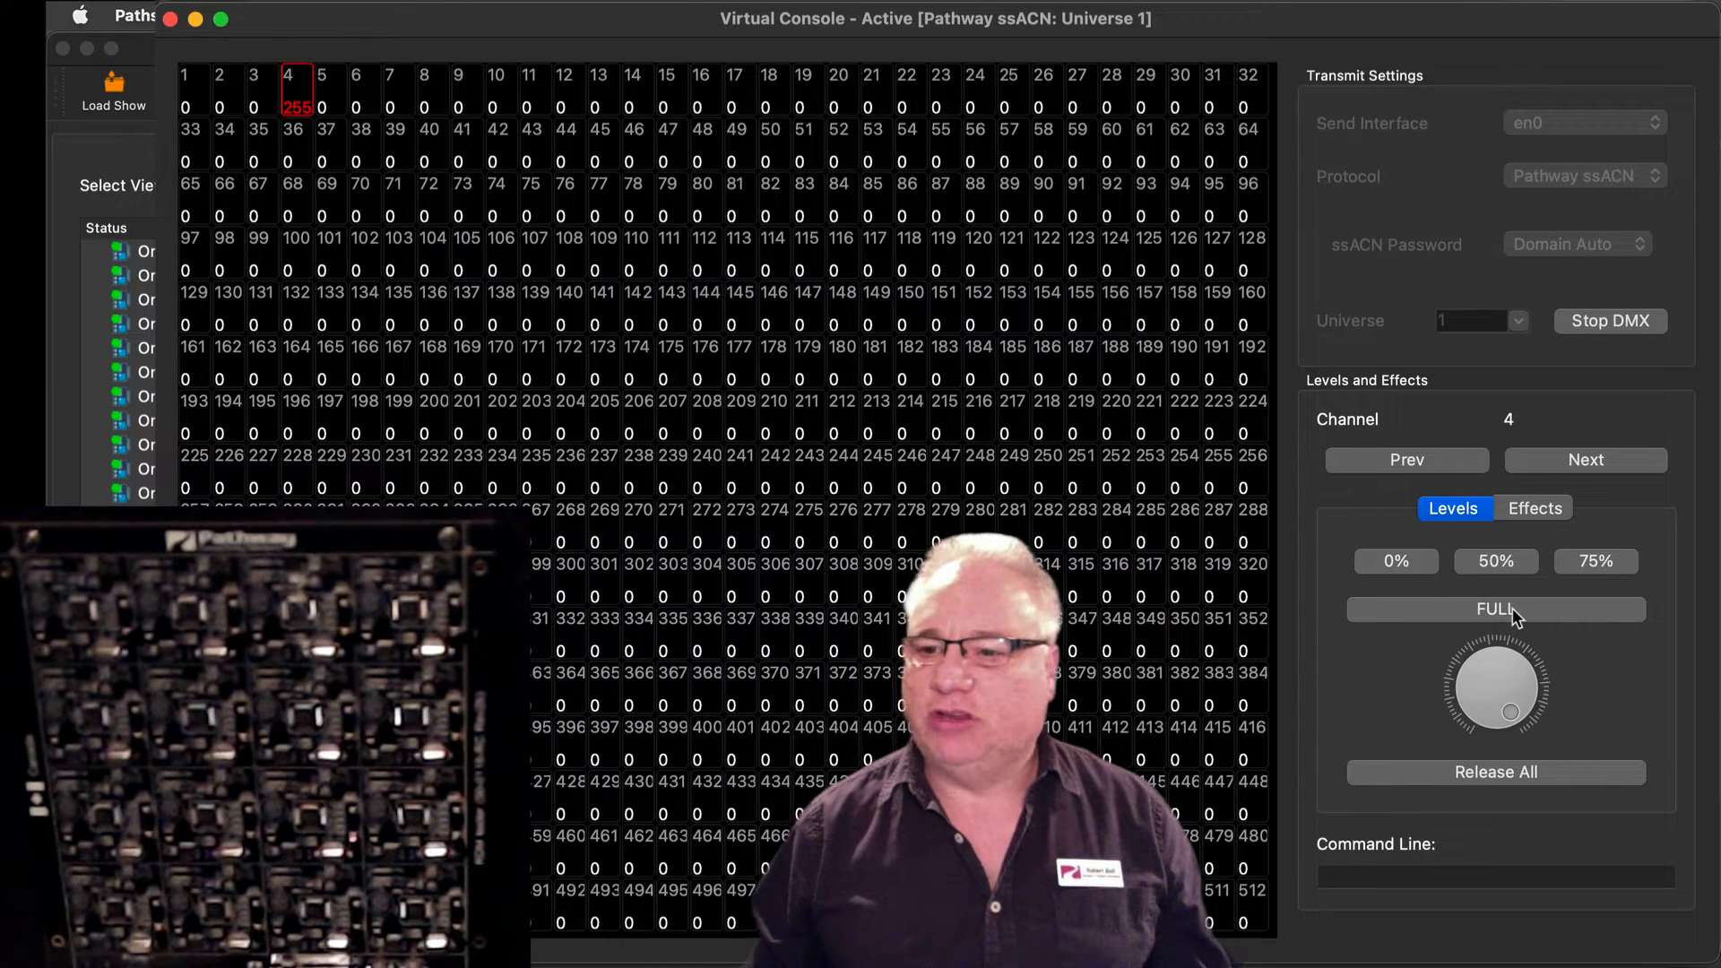
{"action": "left_click", "coordinate": [1517, 773]}
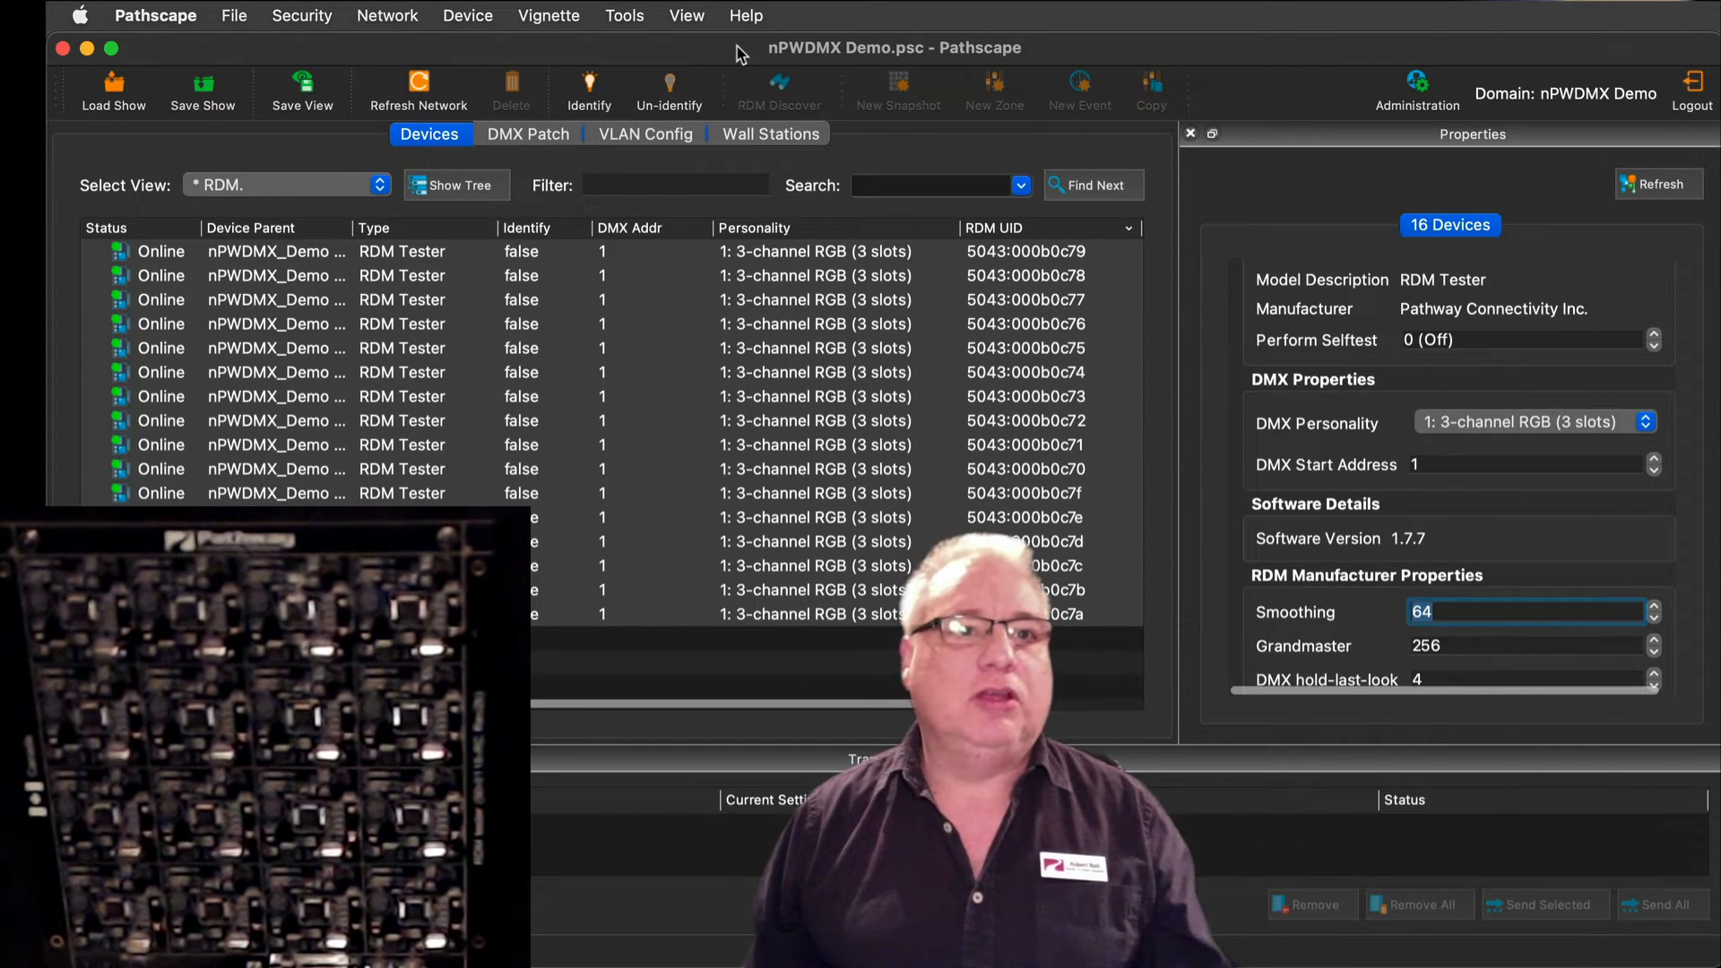
- Turn Identify on for the first RDM Tester in the list and send it, and turn Identify off again and send that change
{"action": "left_click", "coordinate": [538, 257]}
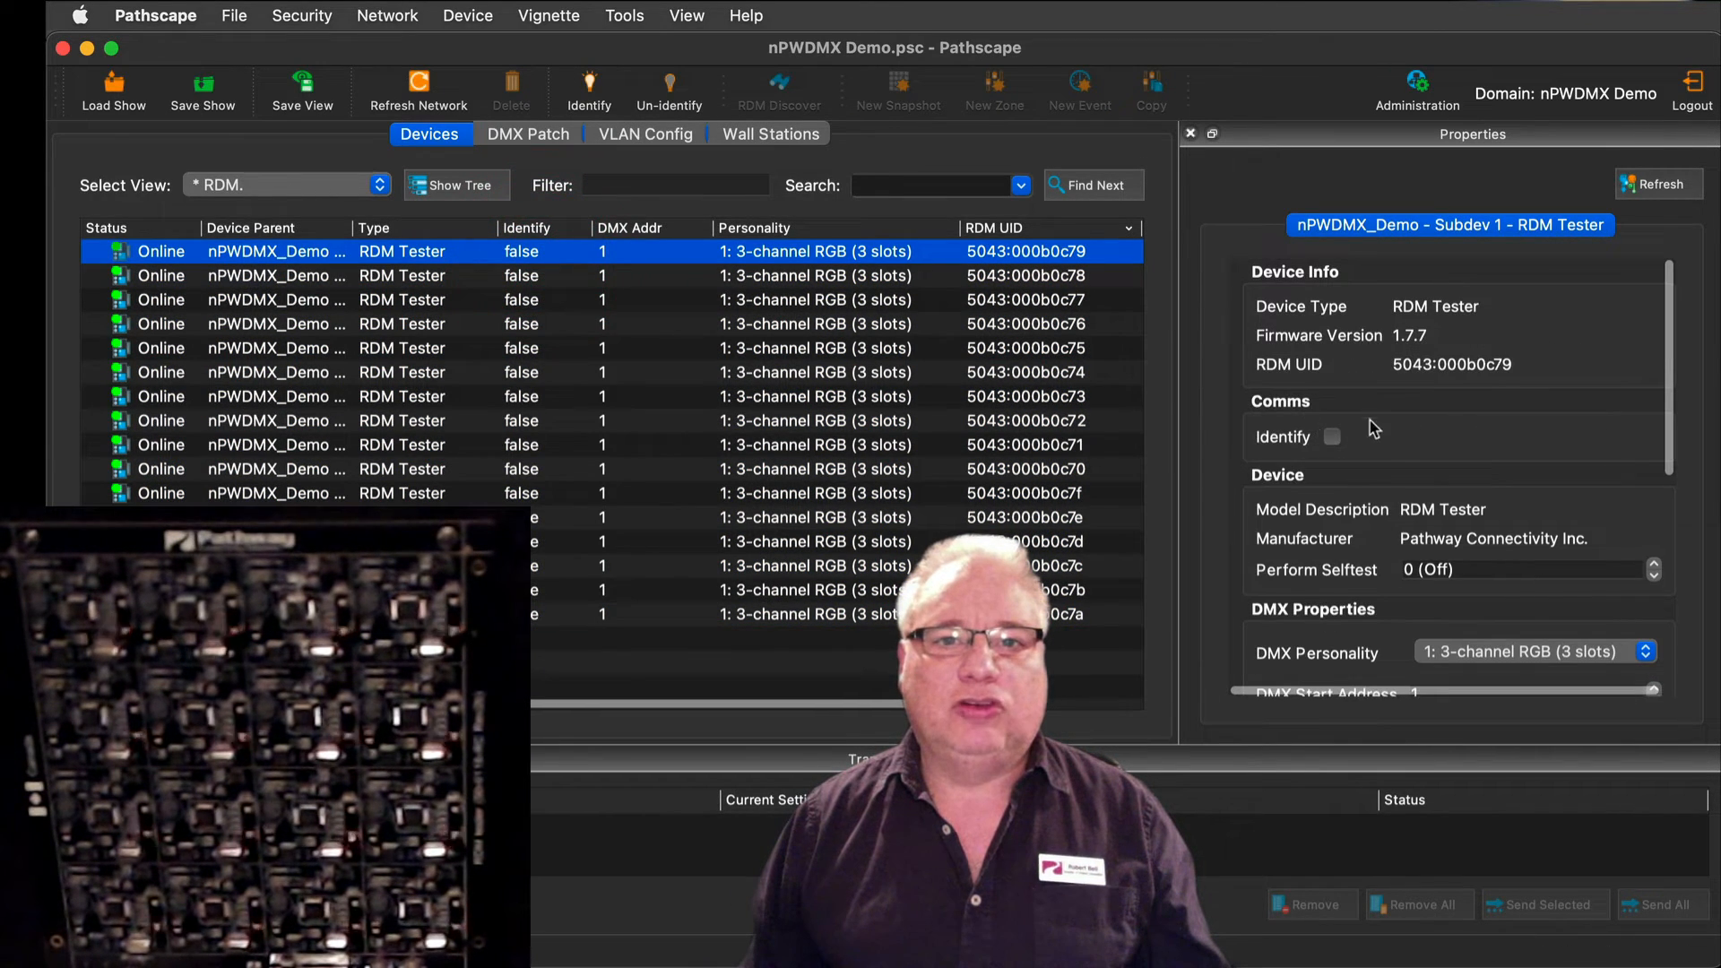
{"action": "left_click", "coordinate": [1332, 436]}
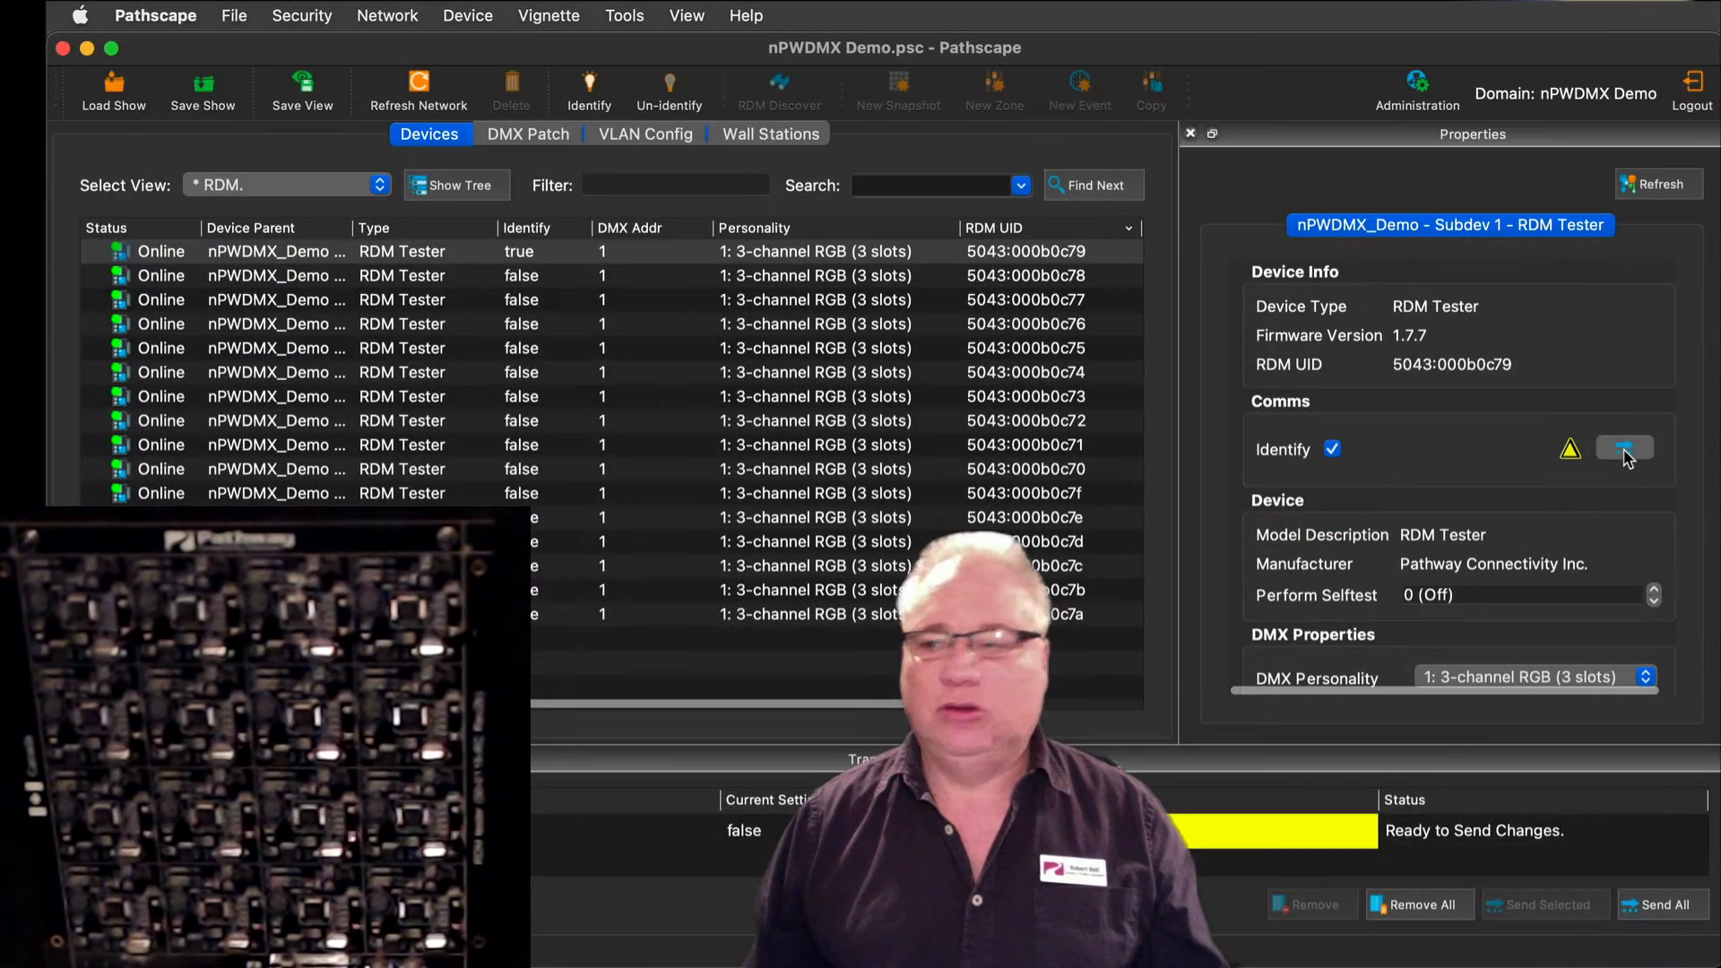
{"action": "left_click", "coordinate": [1626, 451]}
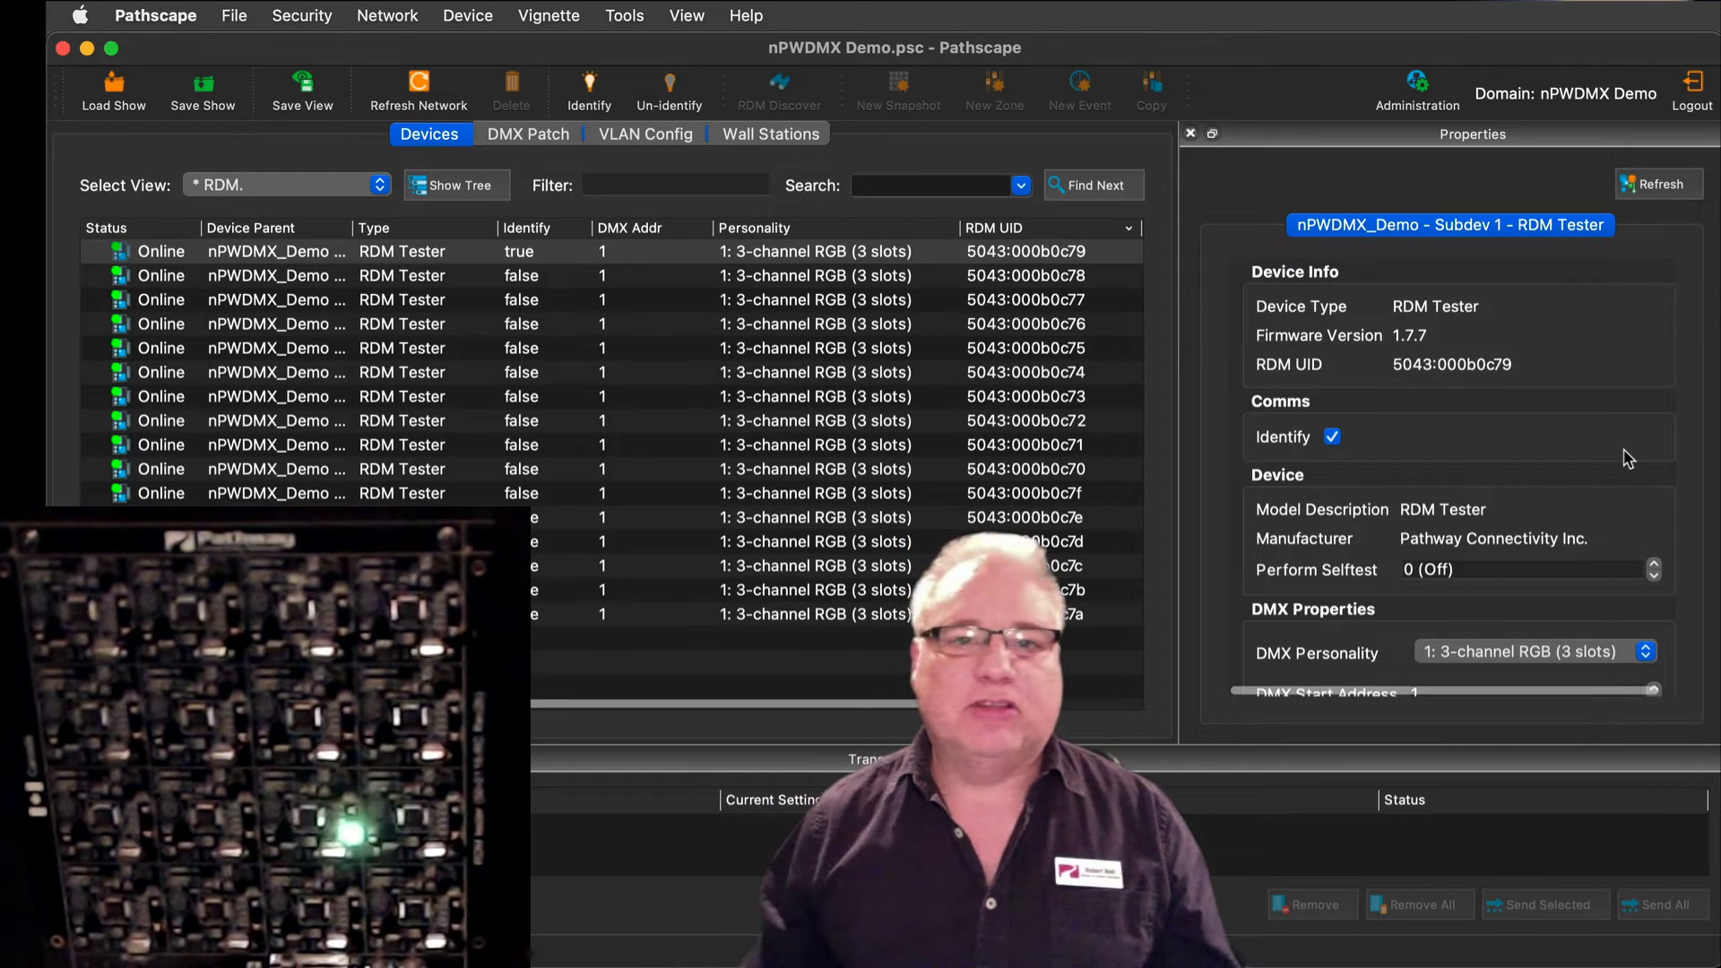
{"action": "left_click", "coordinate": [1333, 437]}
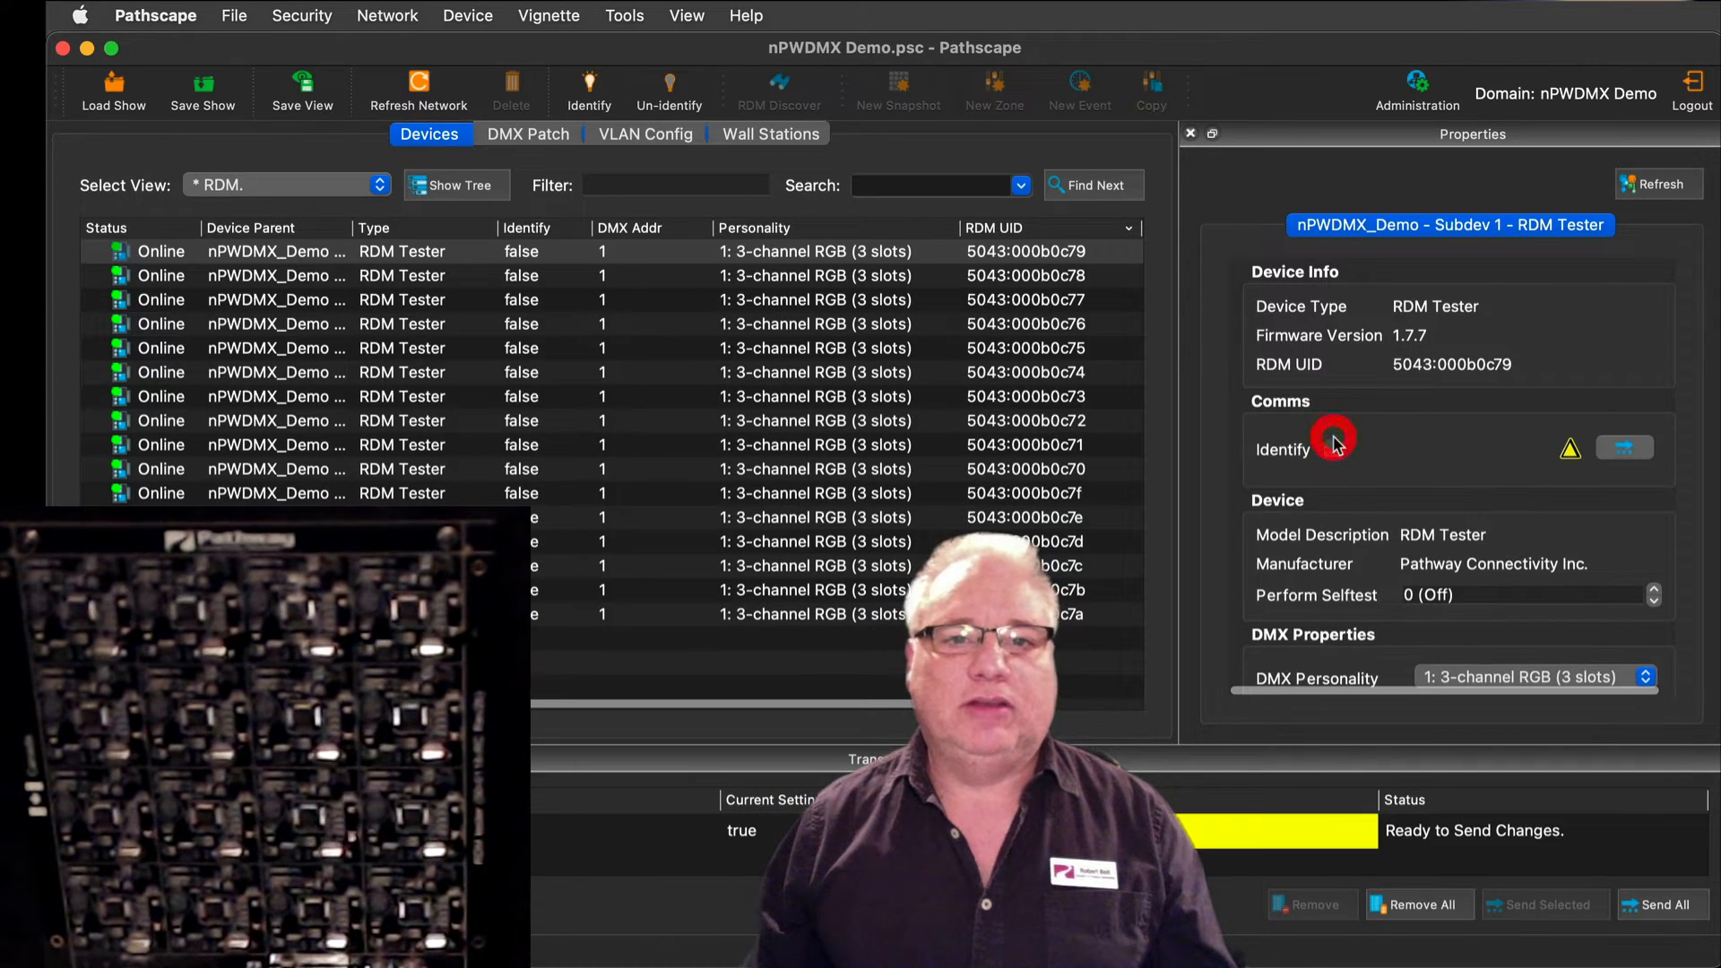
{"action": "left_click", "coordinate": [1632, 450]}
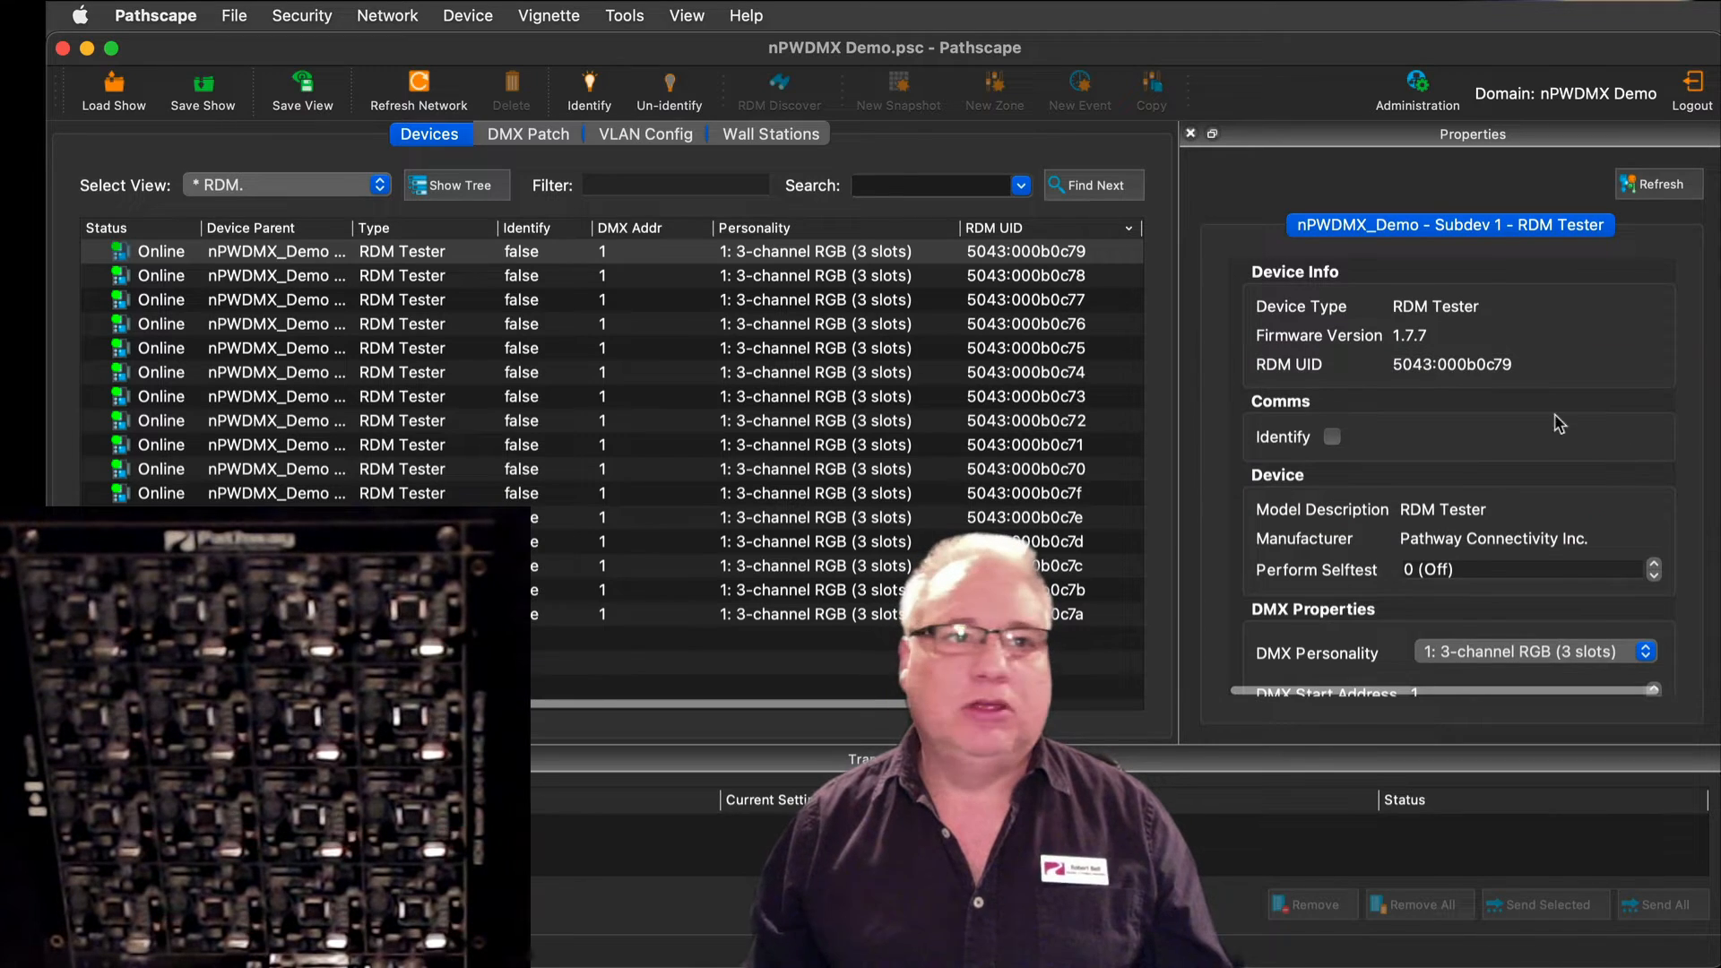
- Enable Auto Identify for selected devices and check that the option is active
{"action": "left_click", "coordinate": [470, 18]}
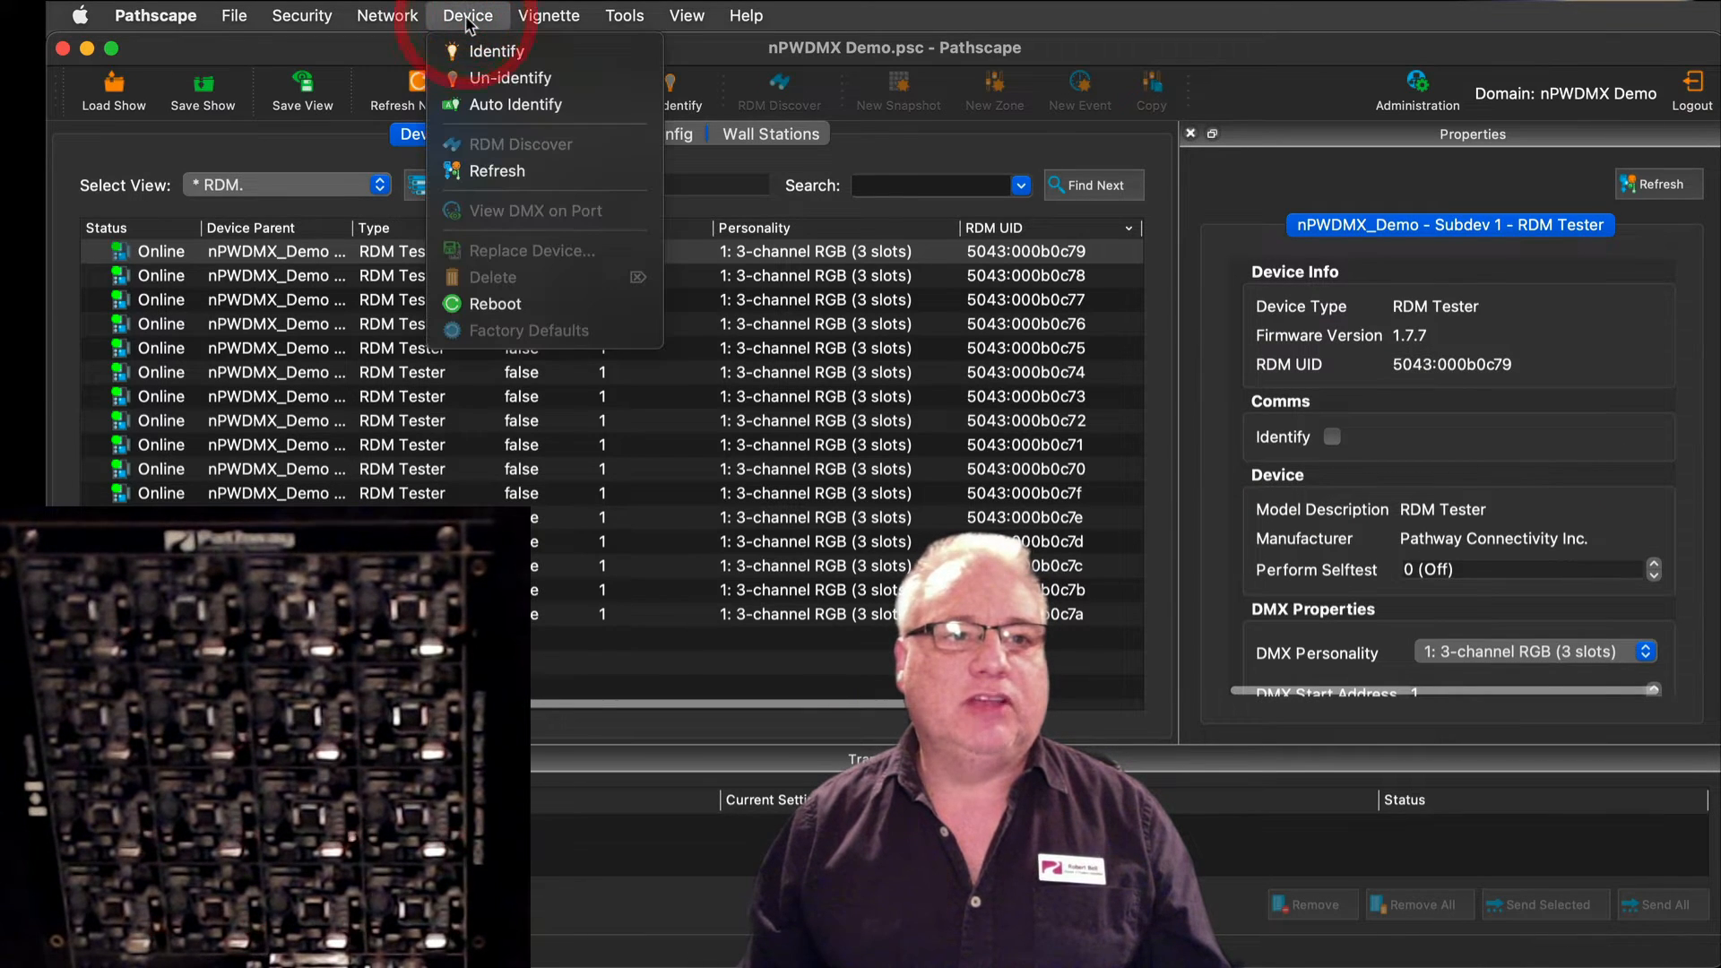
{"action": "left_click", "coordinate": [548, 106]}
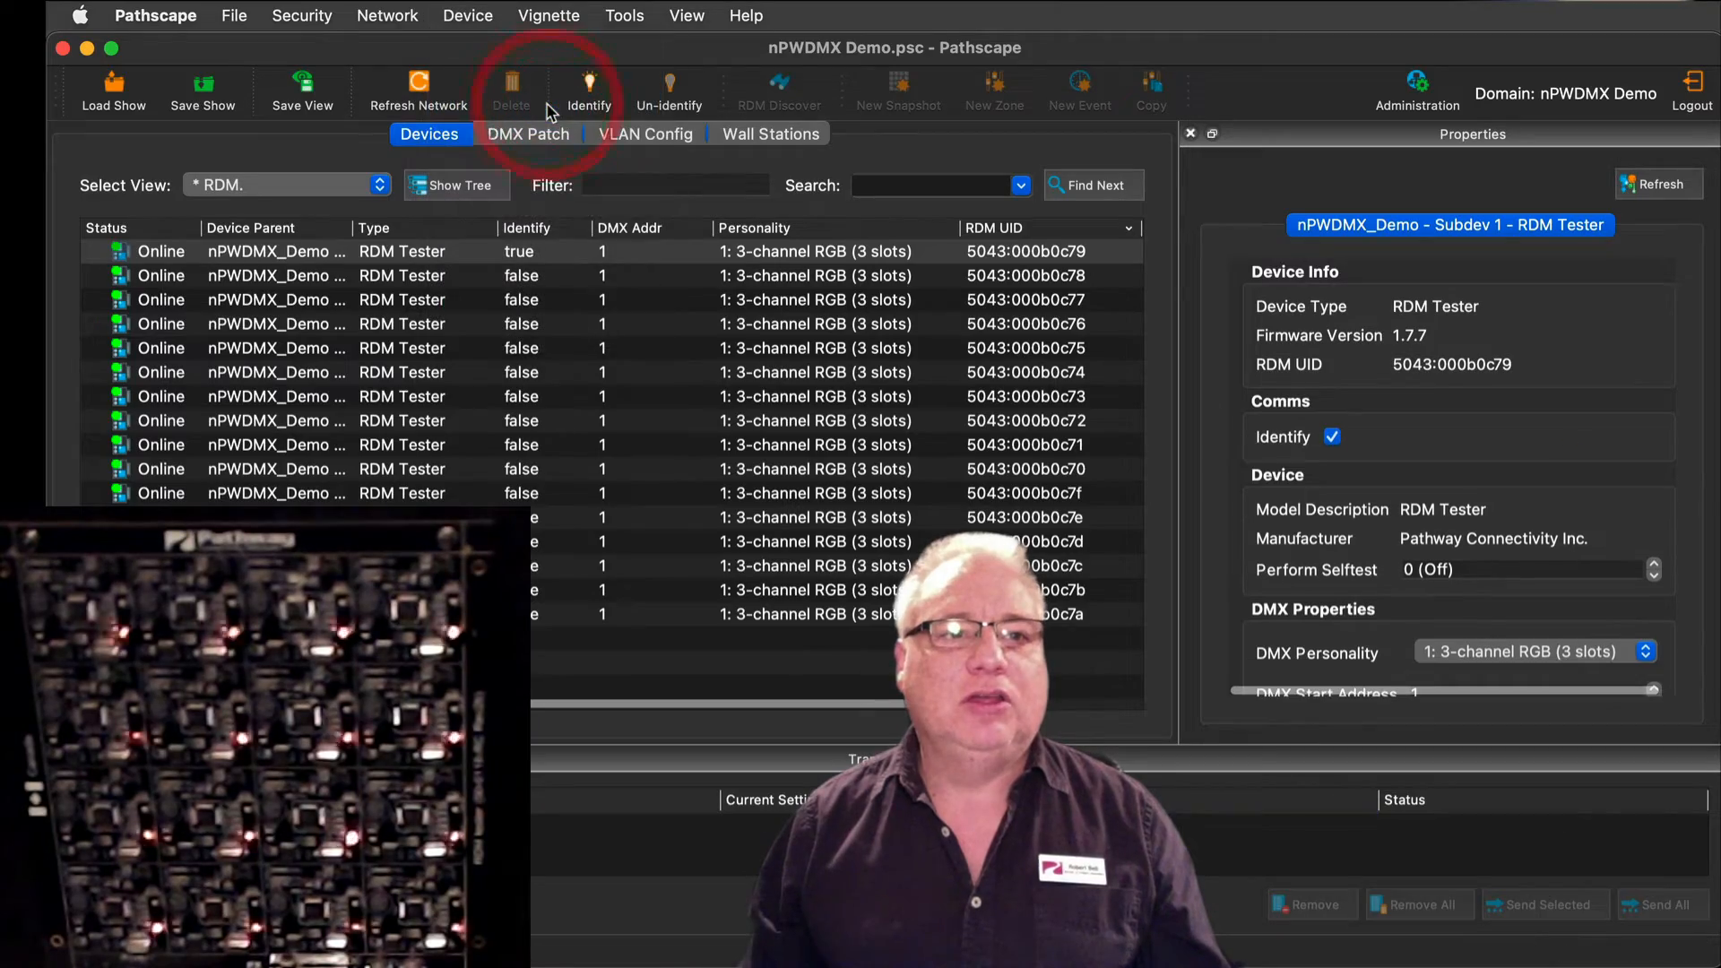
{"action": "left_click", "coordinate": [475, 17]}
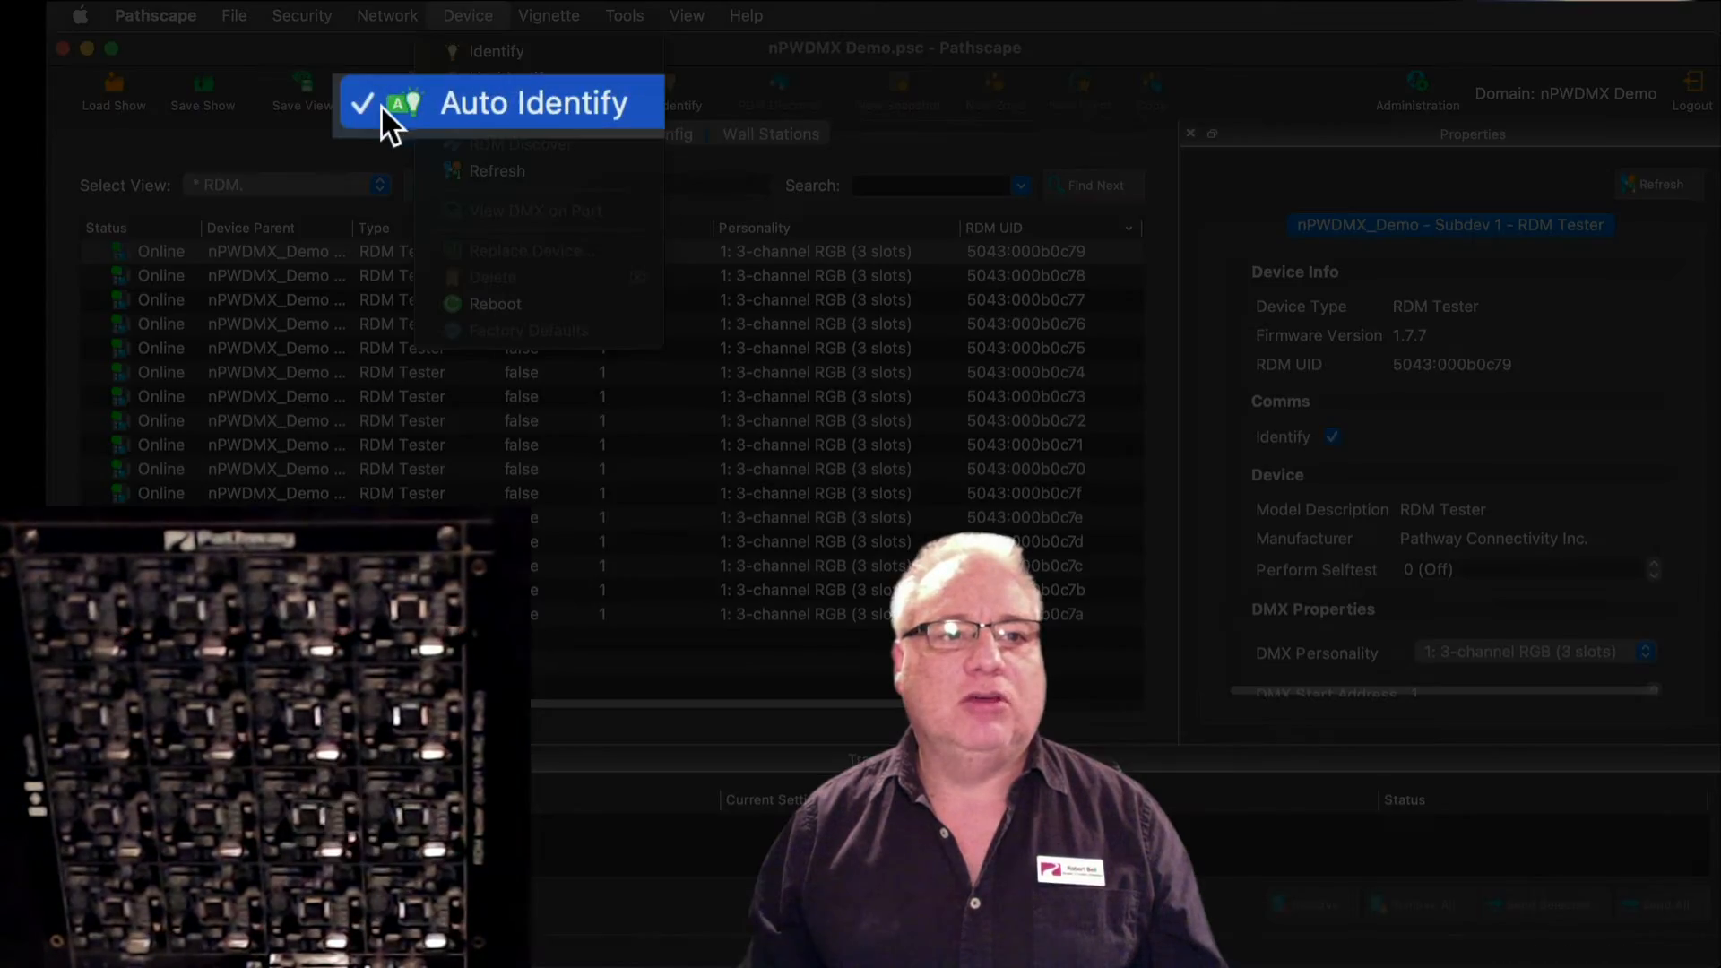
- Step through the RDM Testers one by one from the first to the last in the list, identifying each fixture on the board
{"action": "left_click", "coordinate": [1105, 61]}
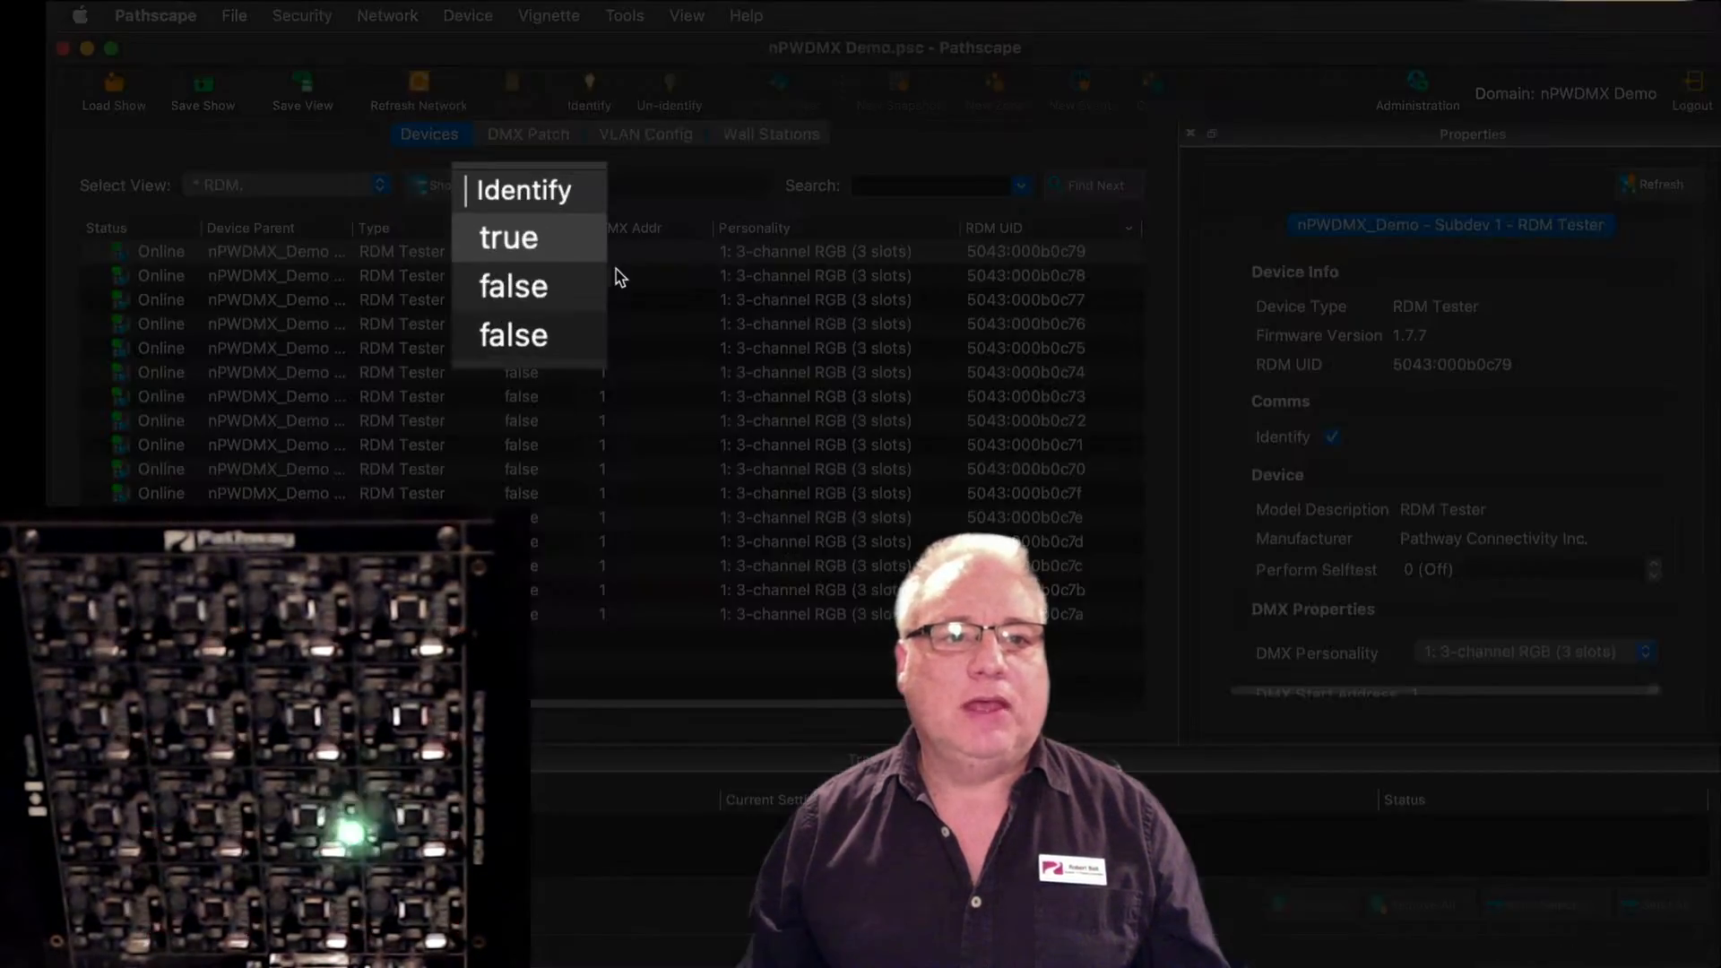
{"action": "left_click", "coordinate": [618, 273]}
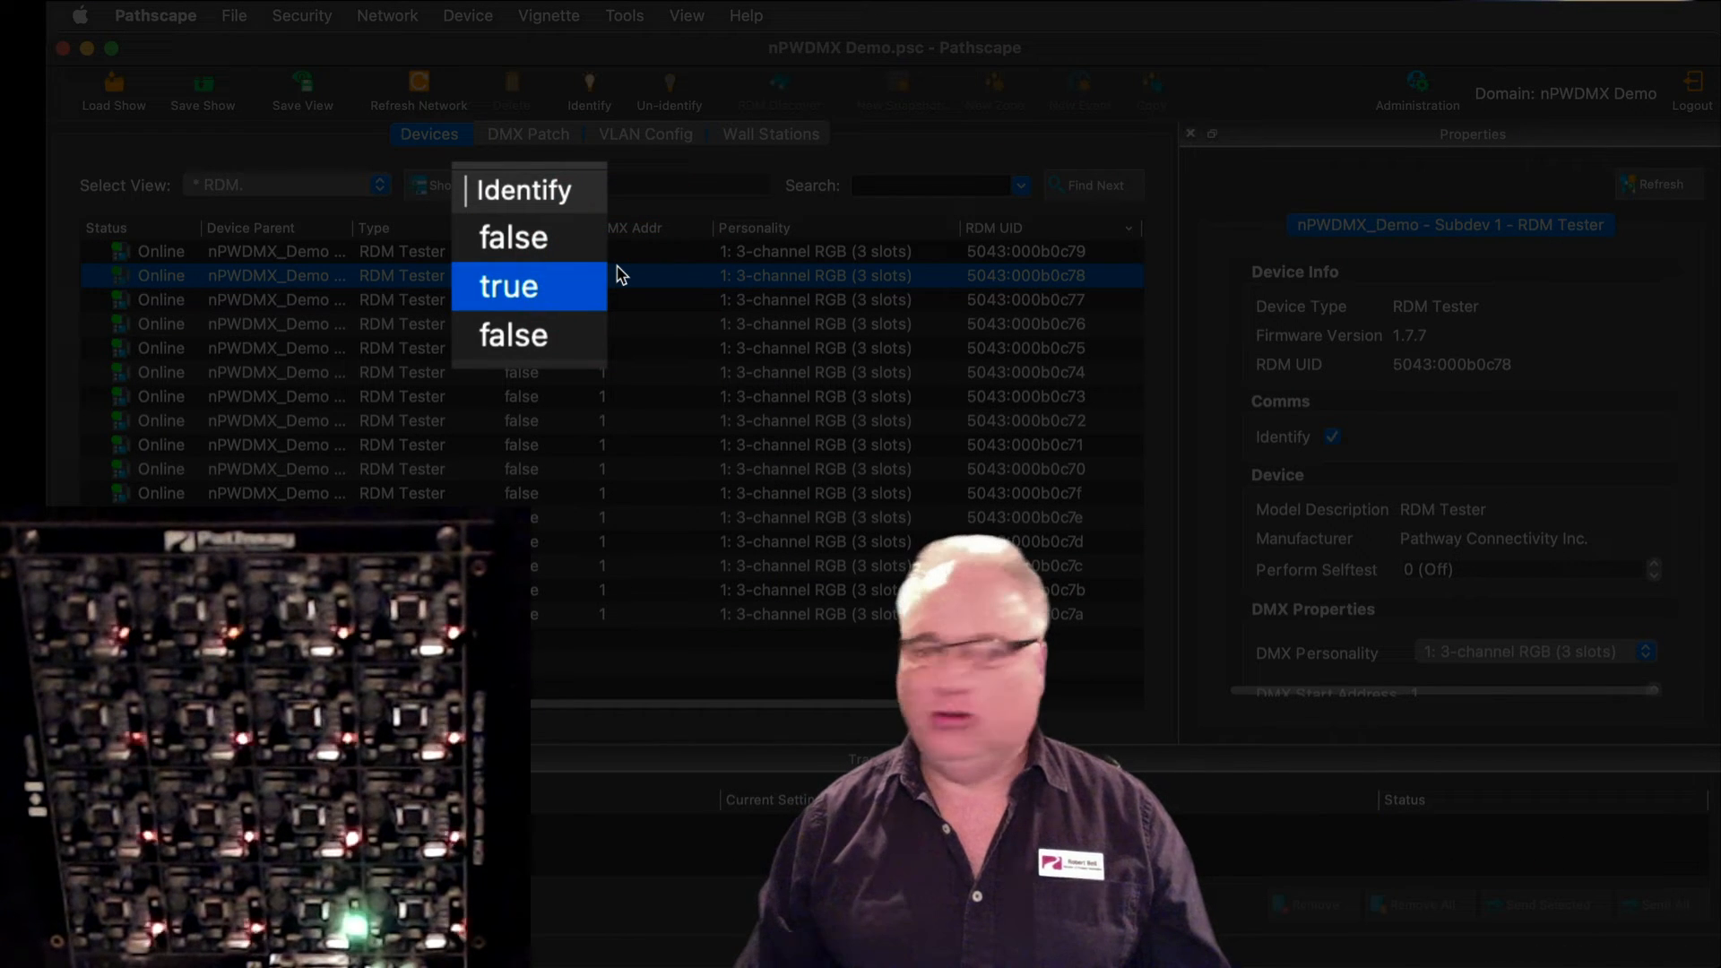
{"action": "key", "text": "Down"}
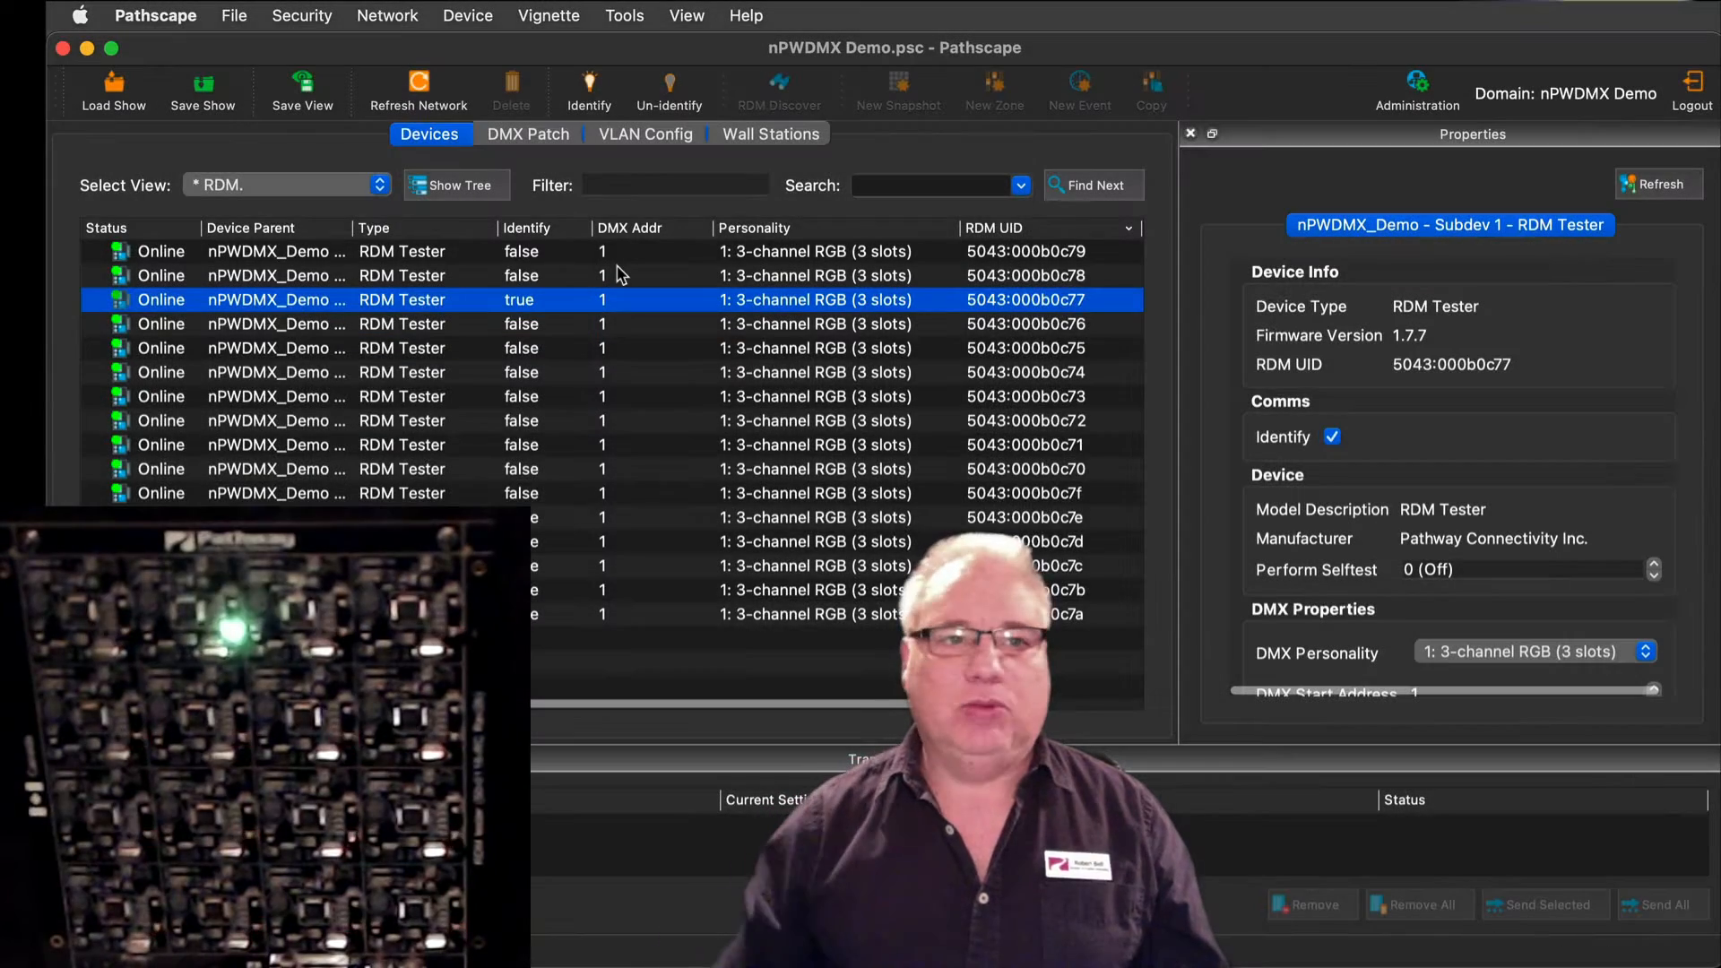
{"action": "key", "text": "Down"}
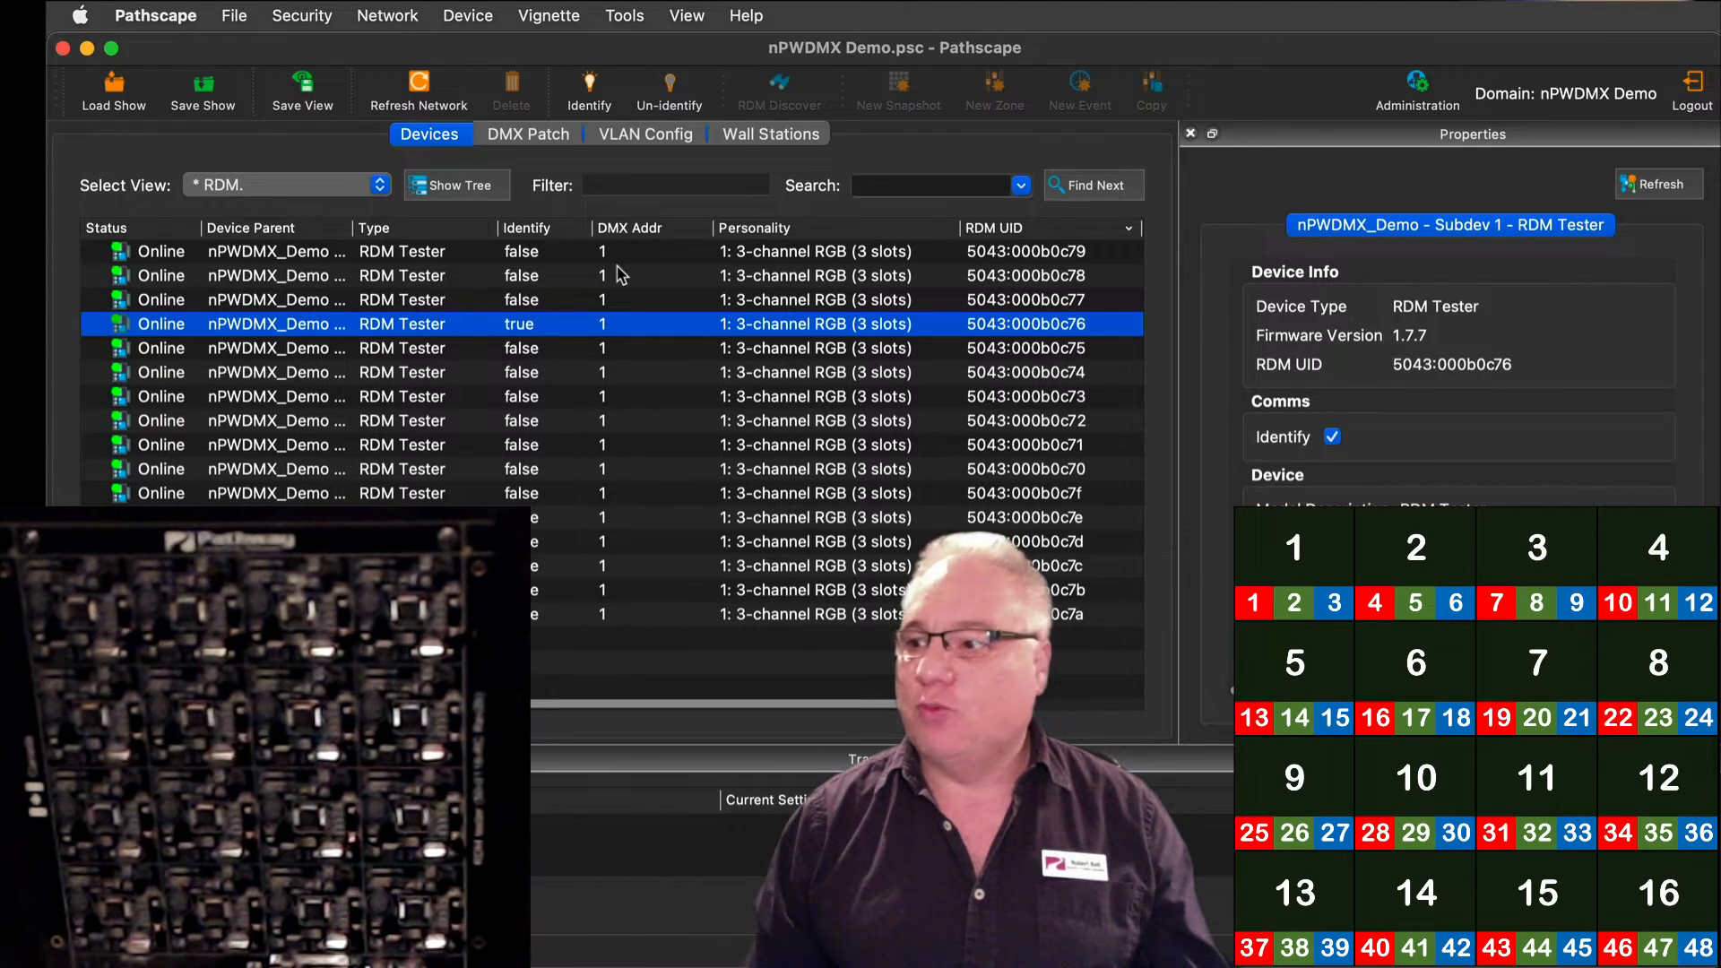
{"action": "key", "text": "Down"}
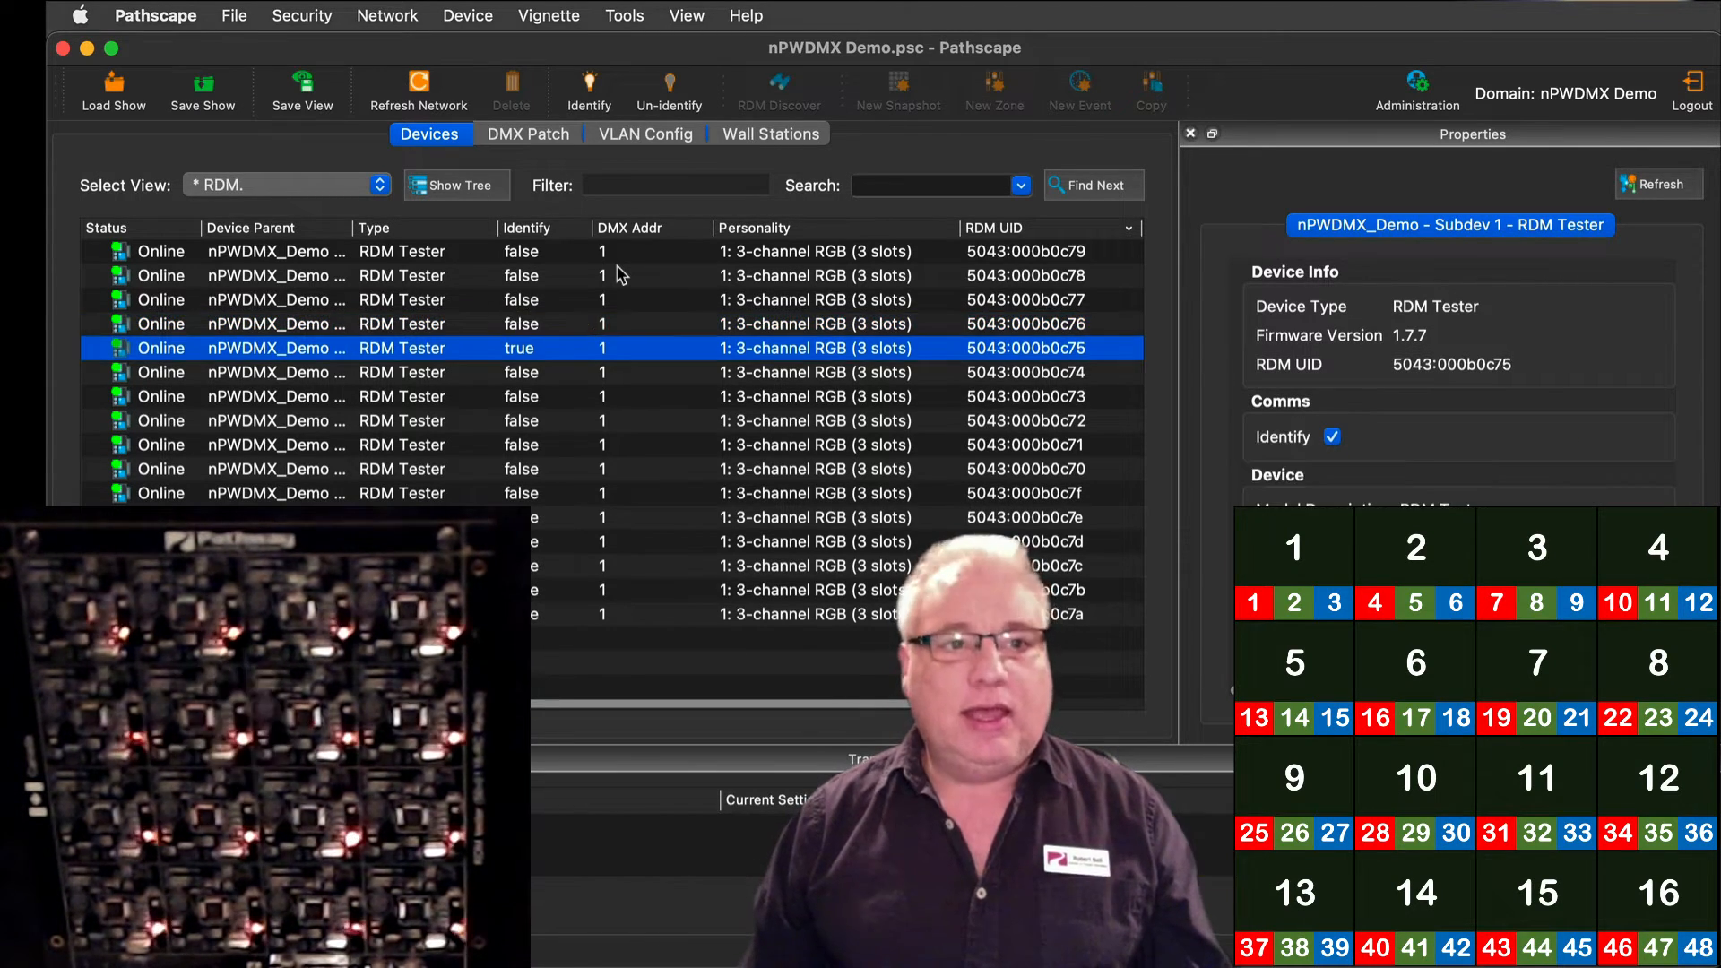
{"action": "key", "text": "Down"}
{"action": "key", "text": "Down"}
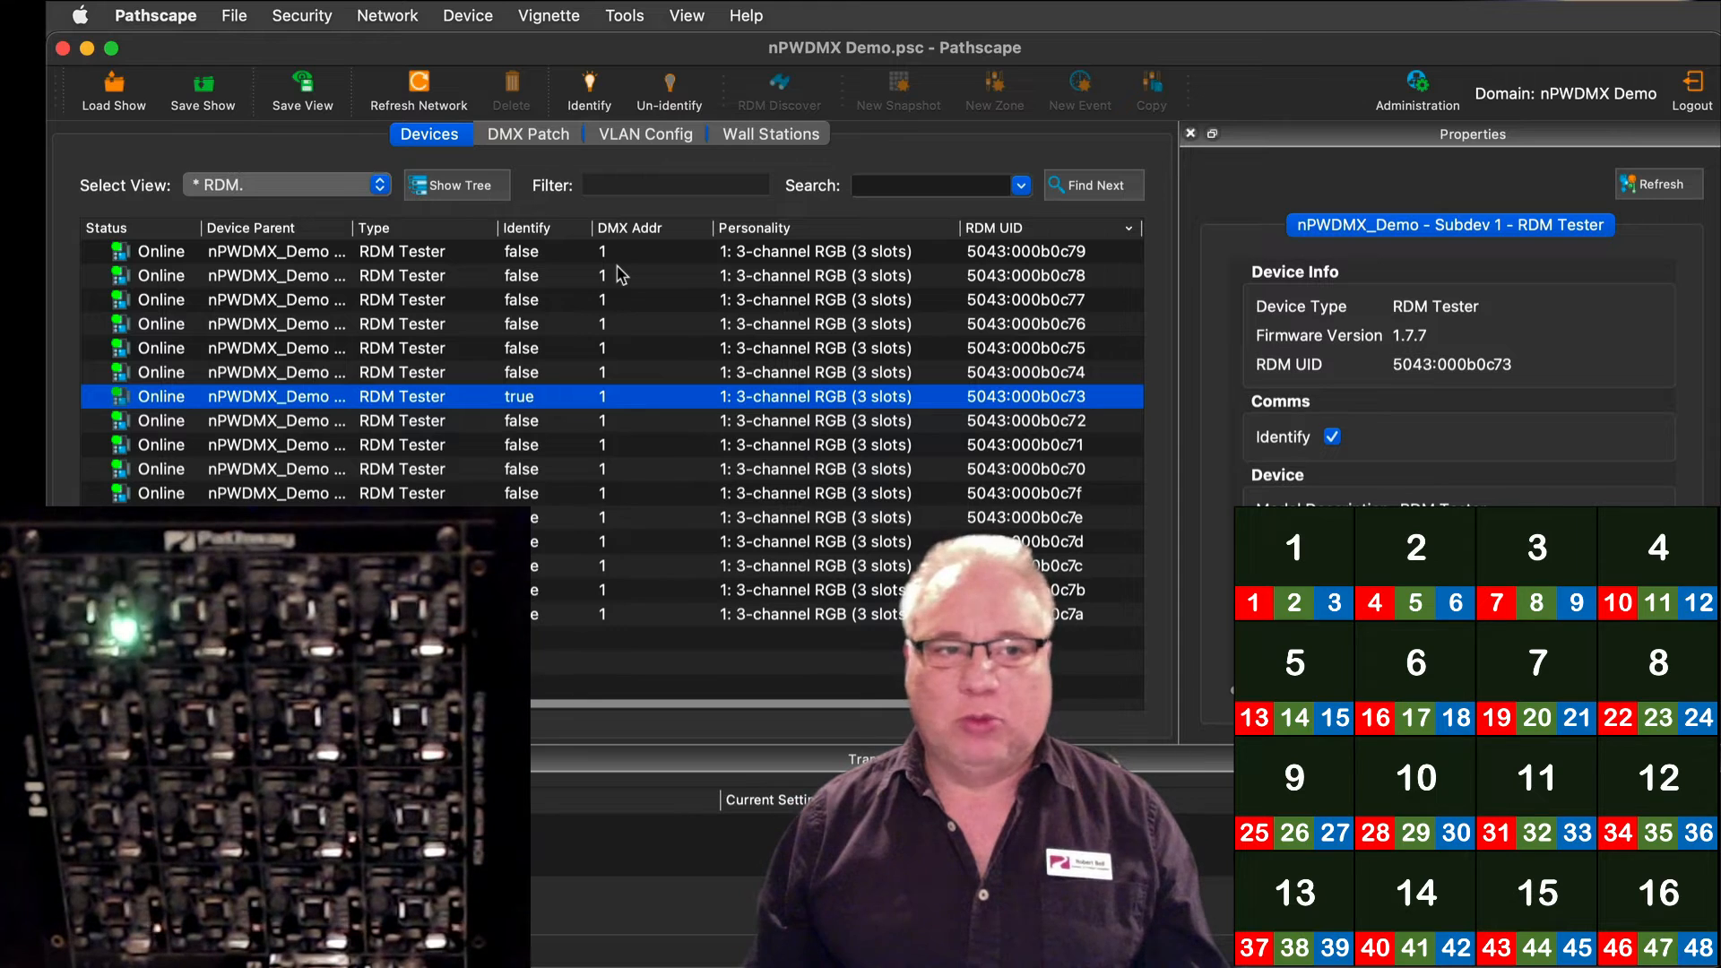
{"action": "key", "text": "Down"}
{"action": "key", "text": "Down"}
{"action": "key", "text": "Down"}
{"action": "key", "text": "Down"}
{"action": "key", "text": "Down"}
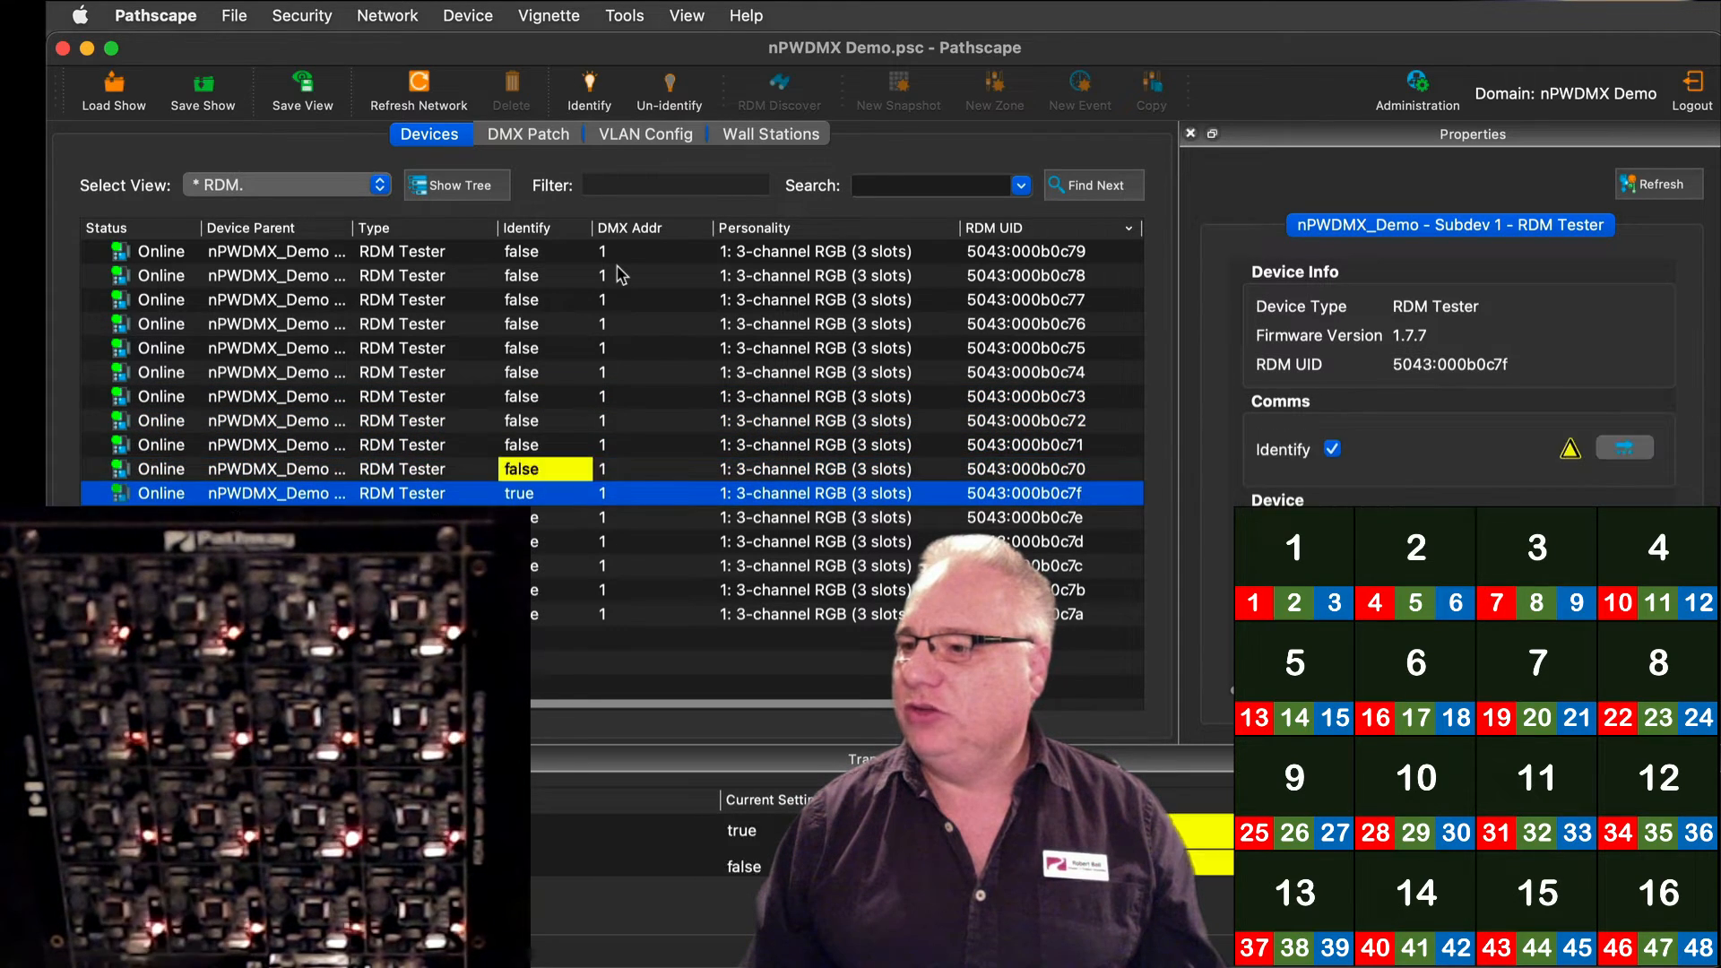
{"action": "key", "text": "Down"}
{"action": "key", "text": "Down"}
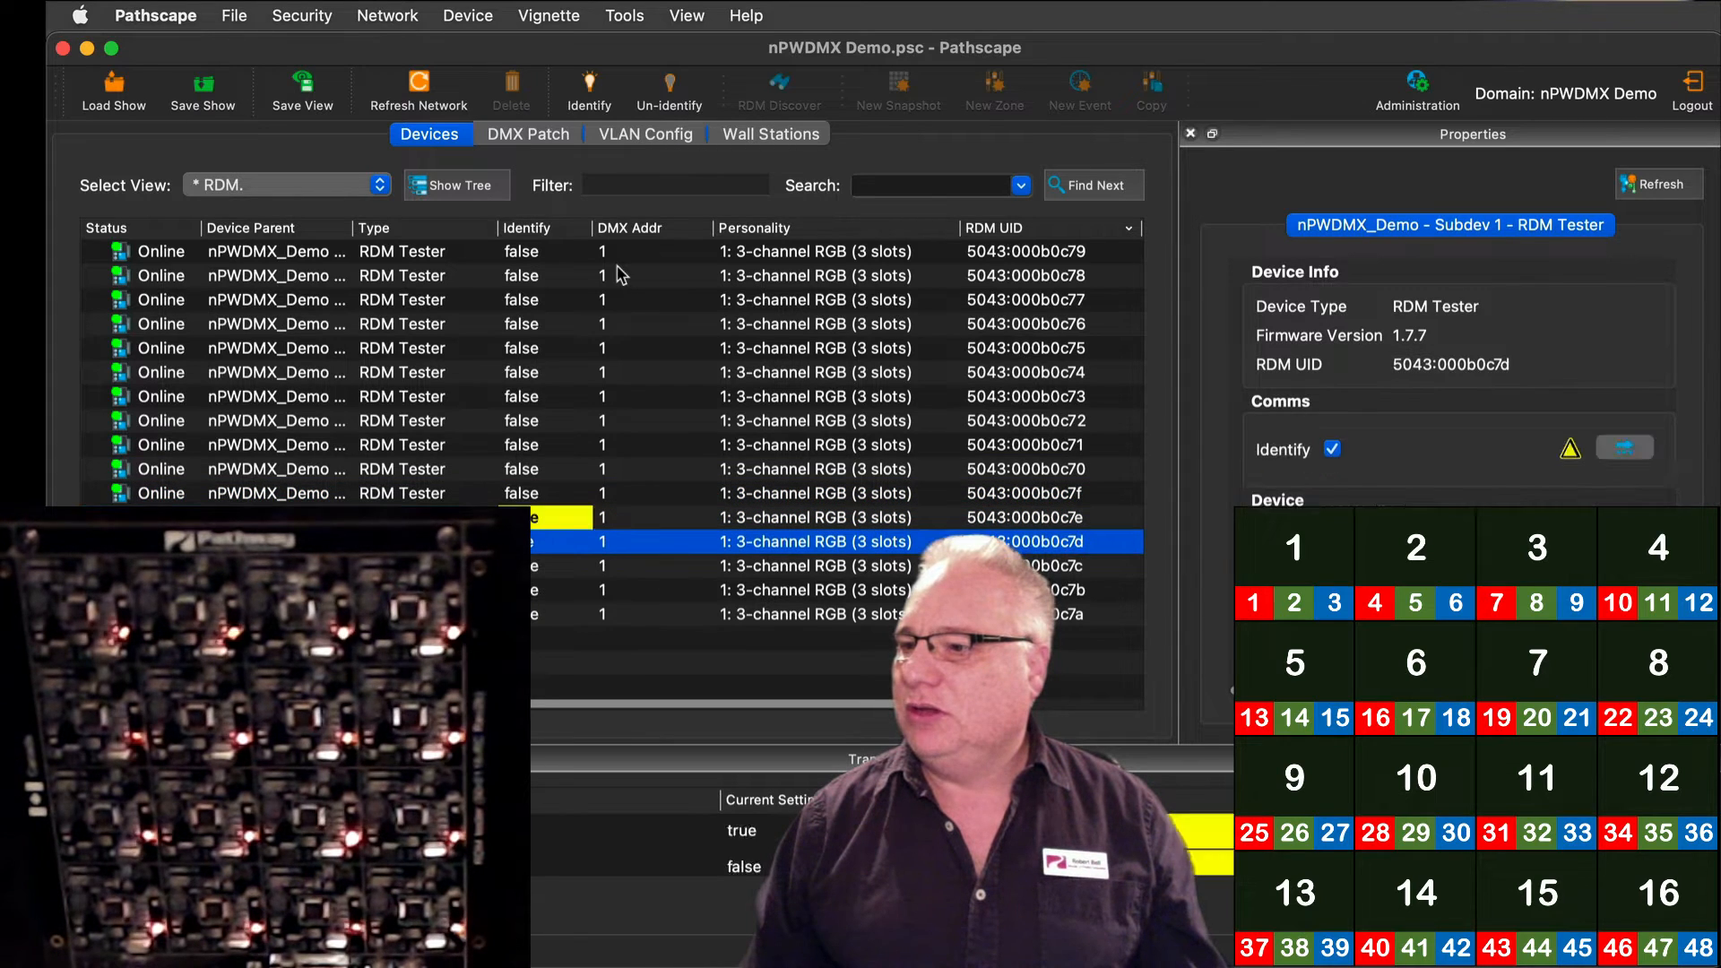
{"action": "key", "text": "Down"}
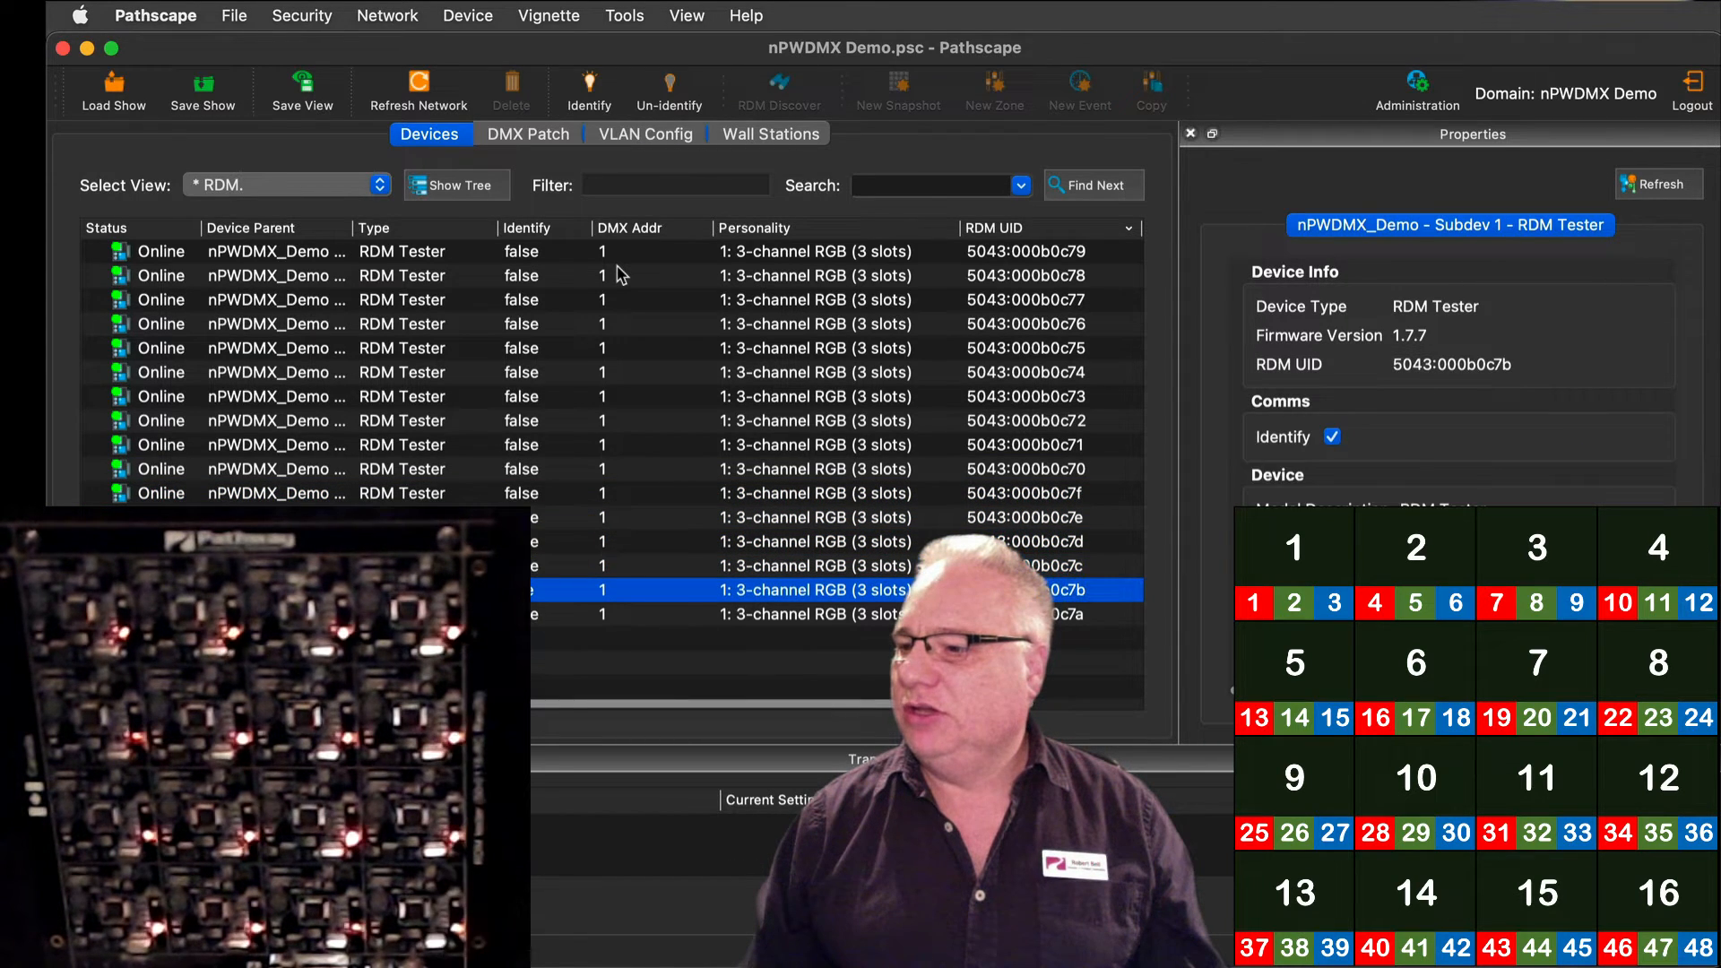
{"action": "key", "text": "Down"}
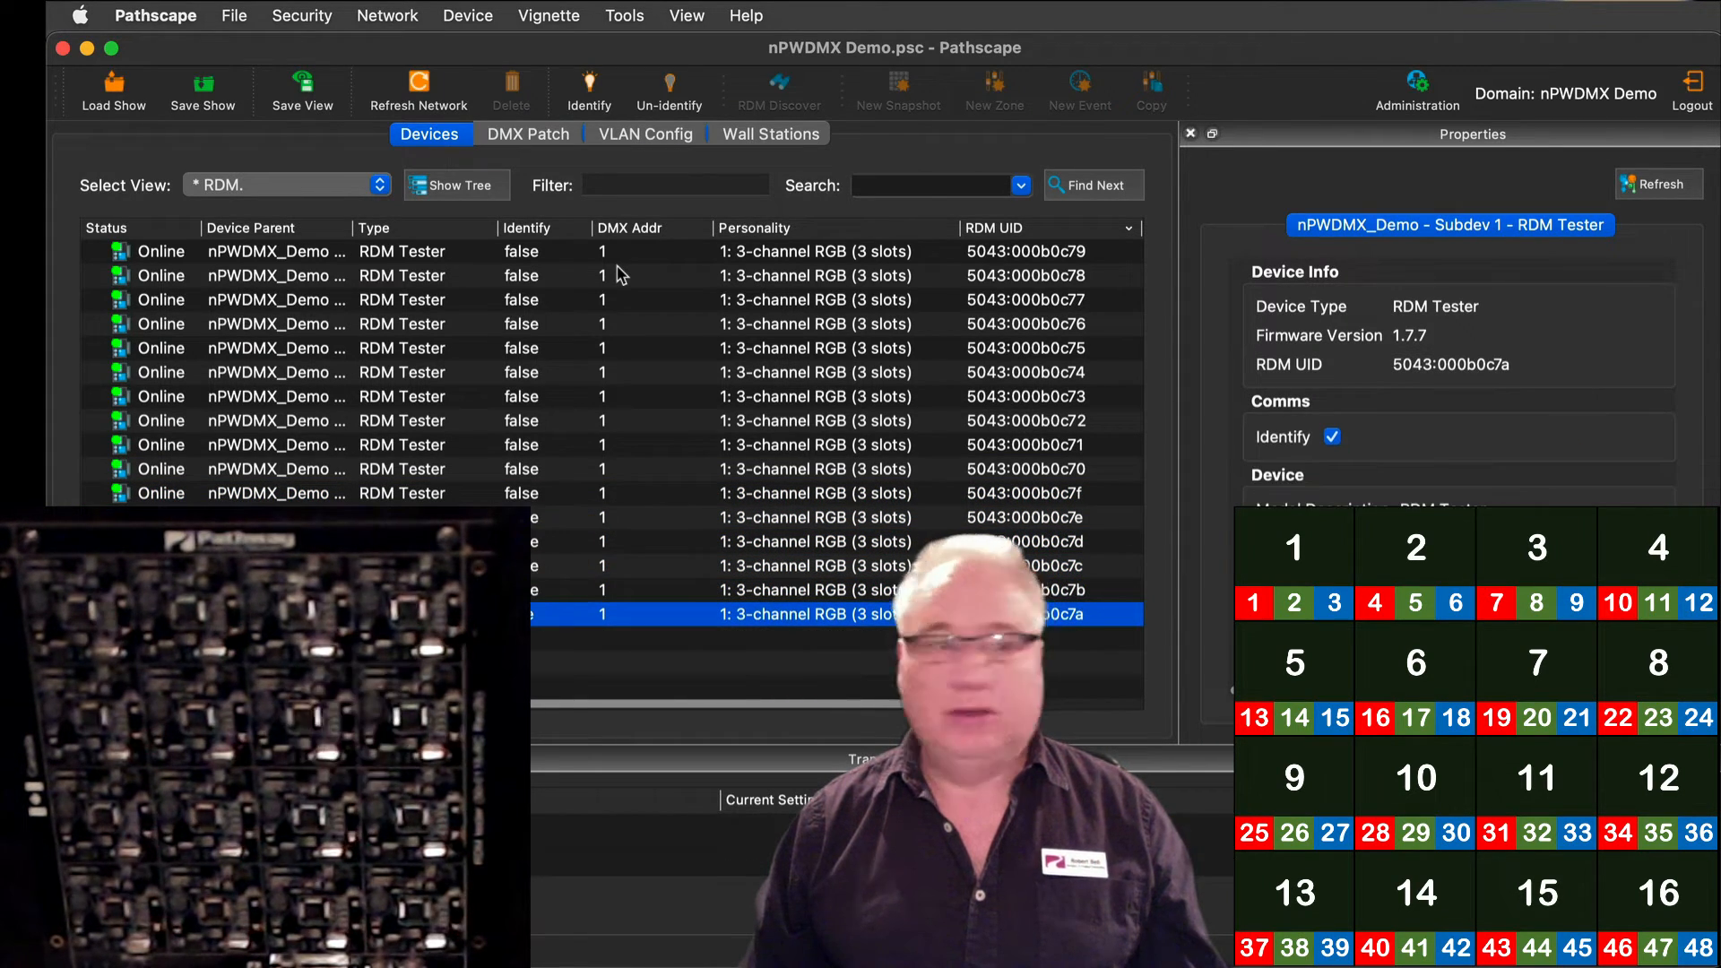
- Identify the third RDM Tester in the list and set its DMX address to 4
{"action": "left_click", "coordinate": [617, 258]}
{"action": "key", "text": "Down"}
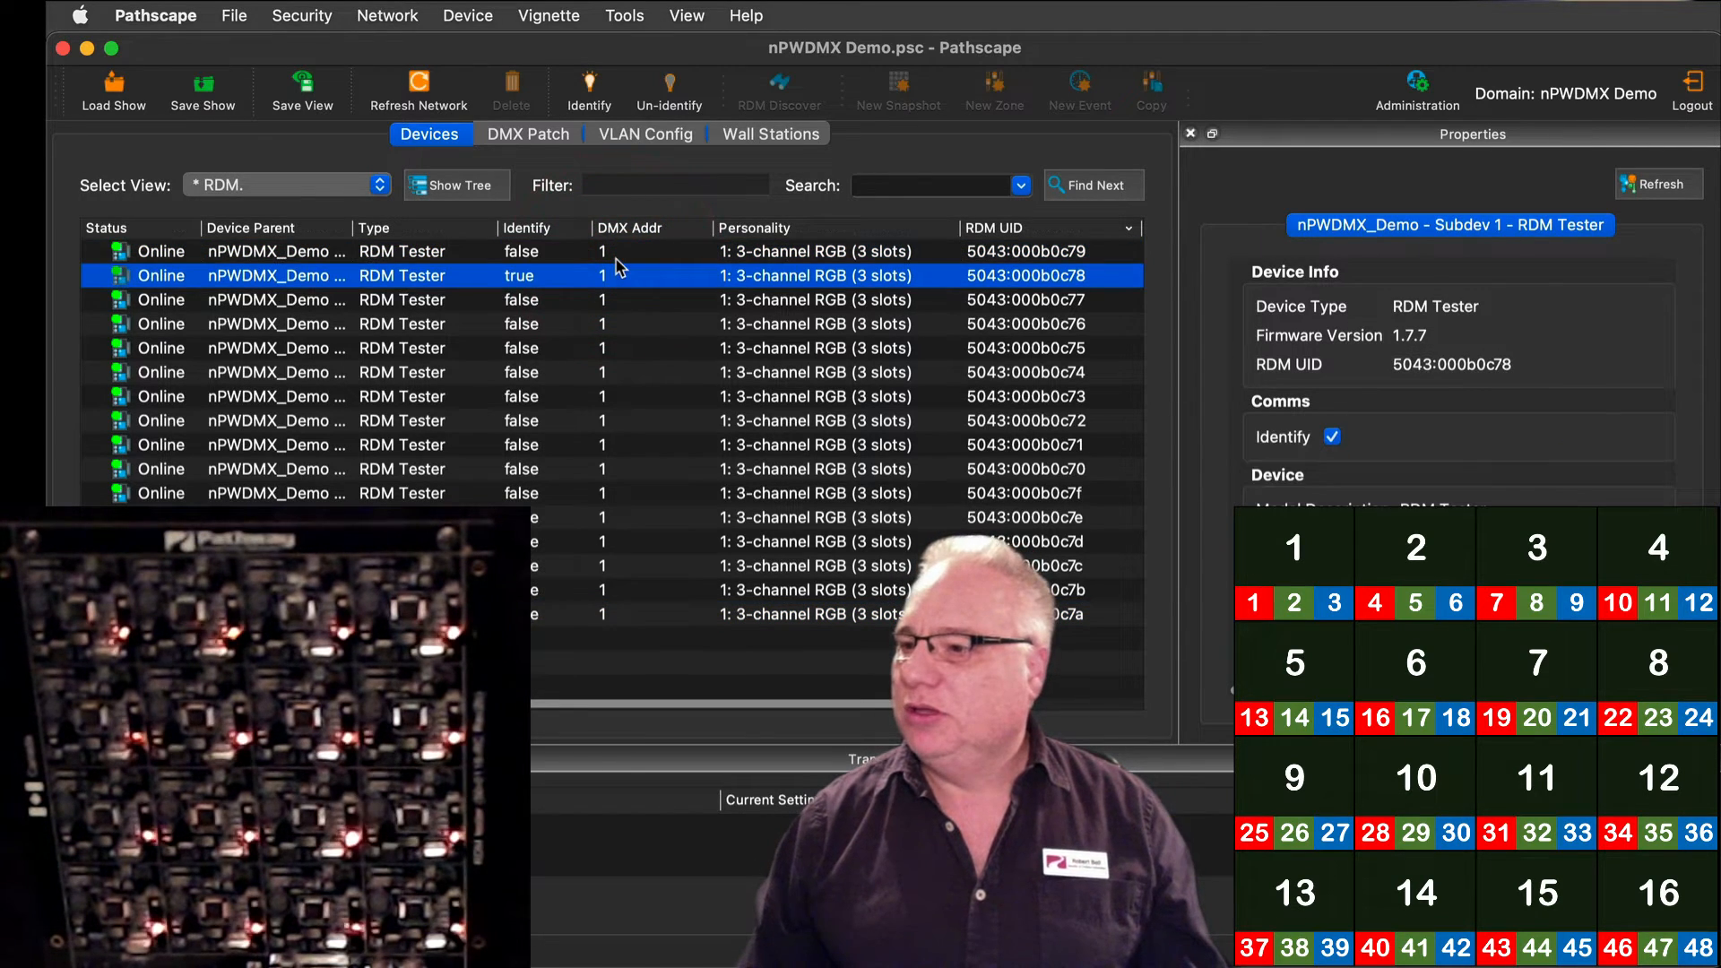
{"action": "key", "text": "Down"}
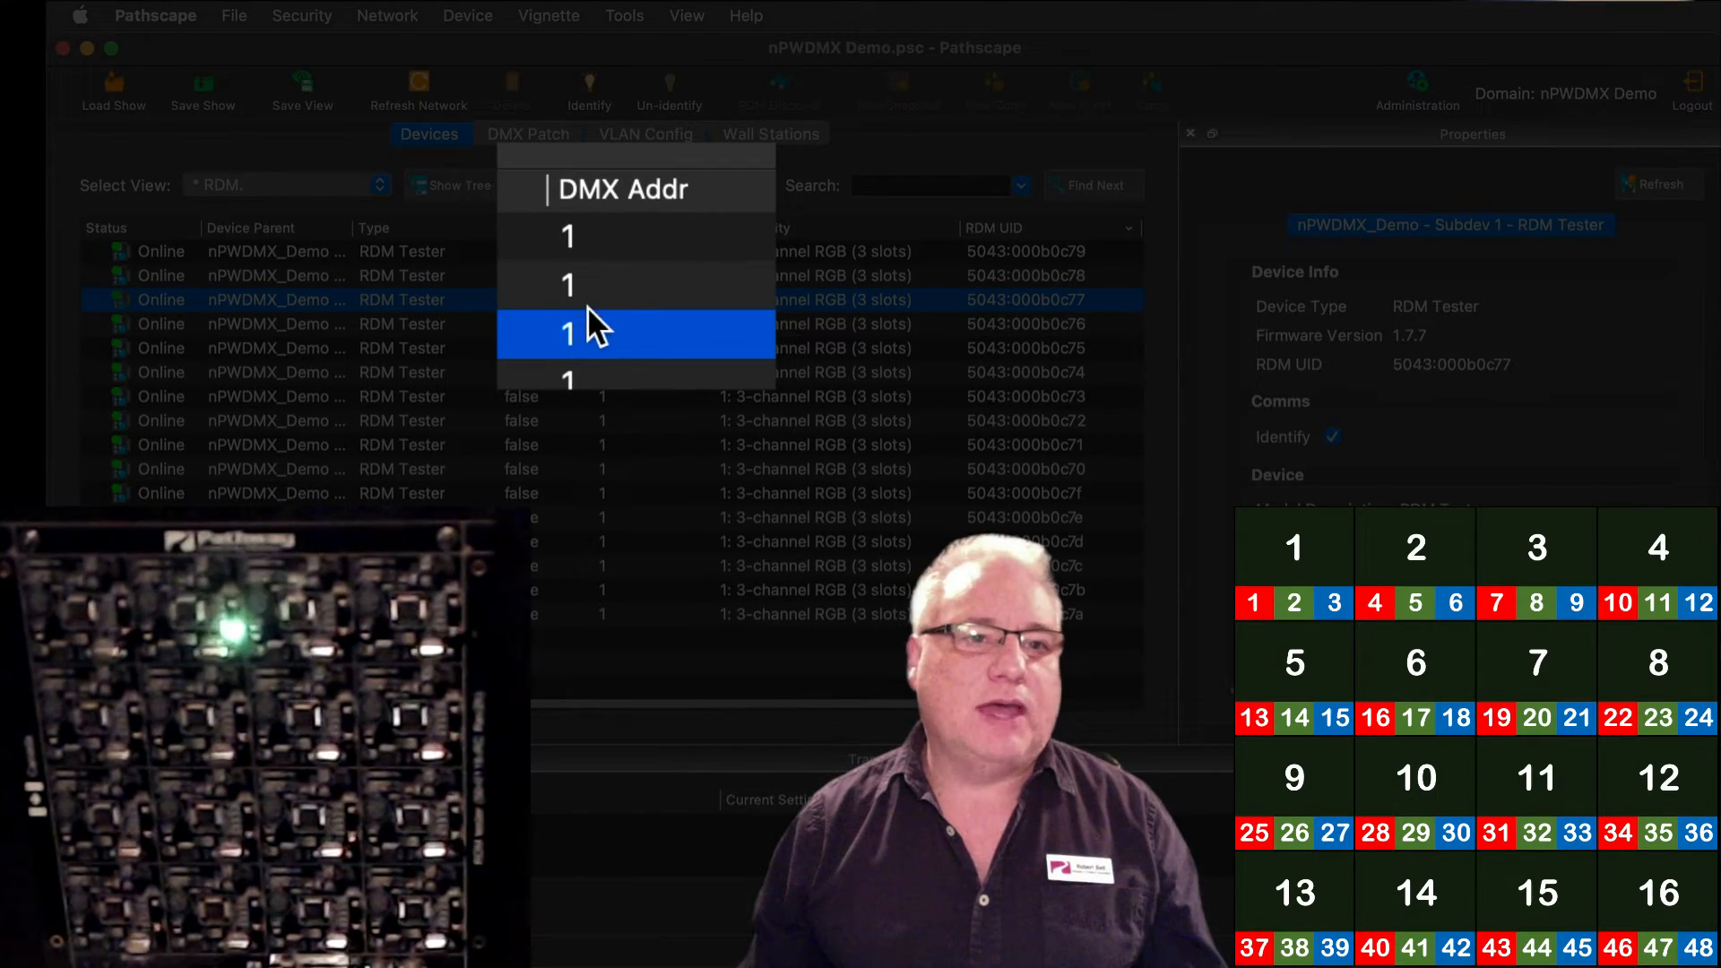
{"action": "double_click", "coordinate": [590, 329]}
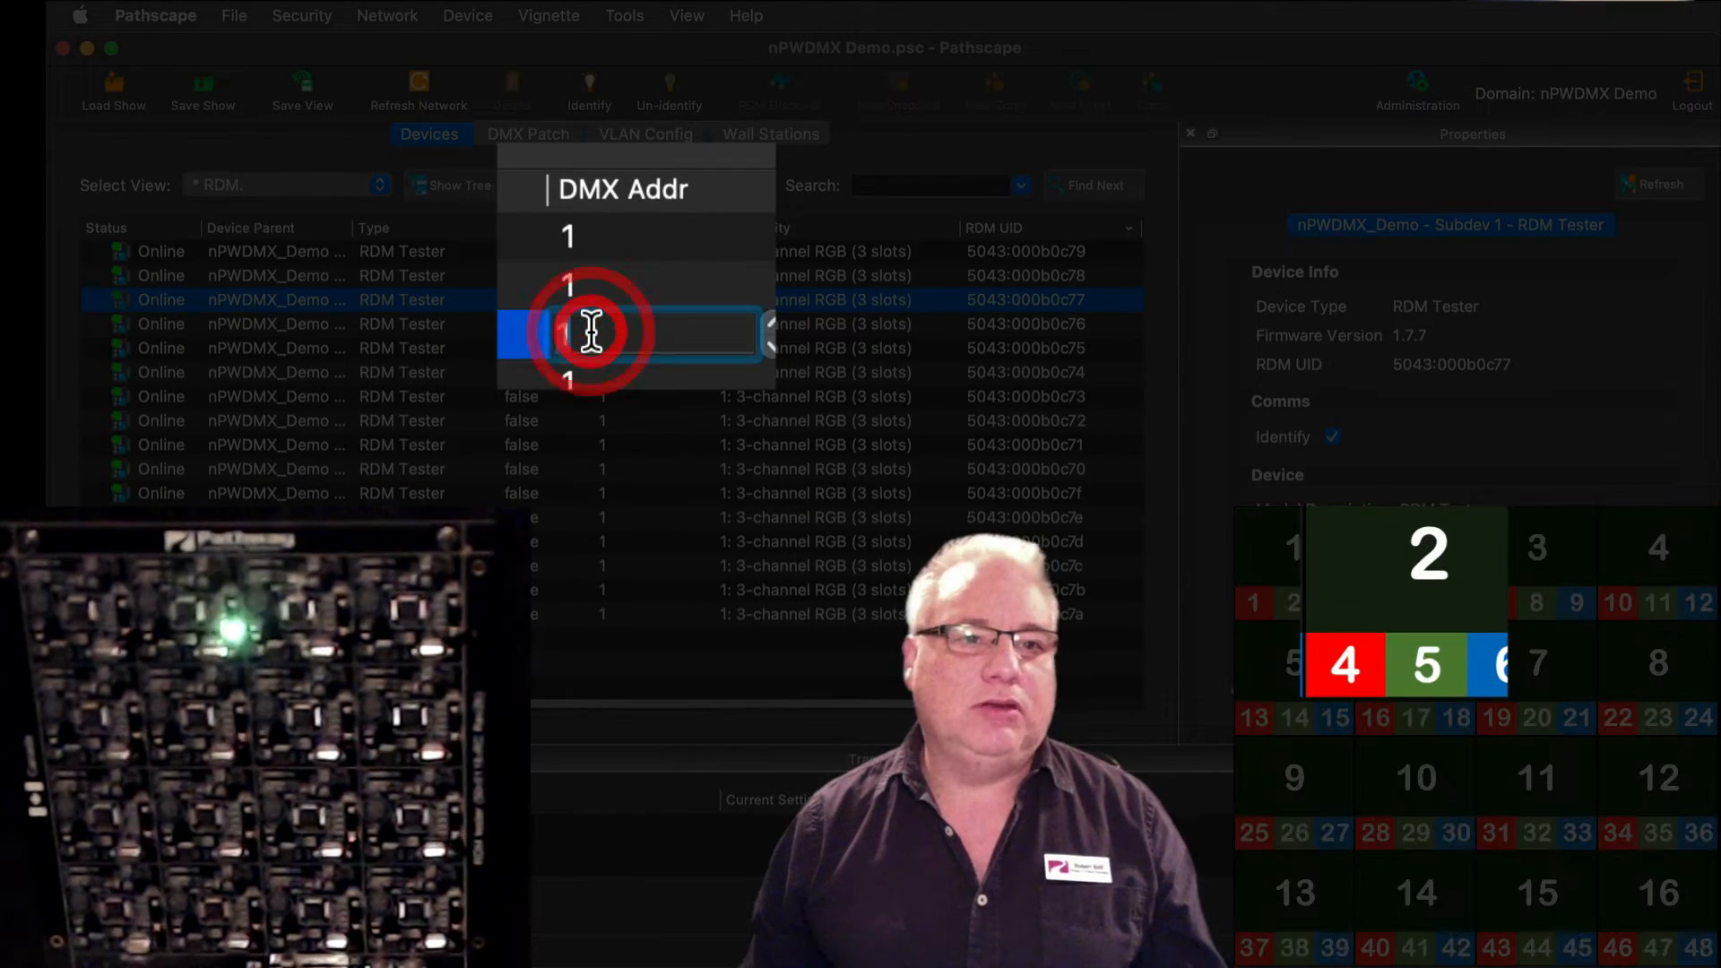
{"action": "type", "text": "4"}
{"action": "key", "text": "Return"}
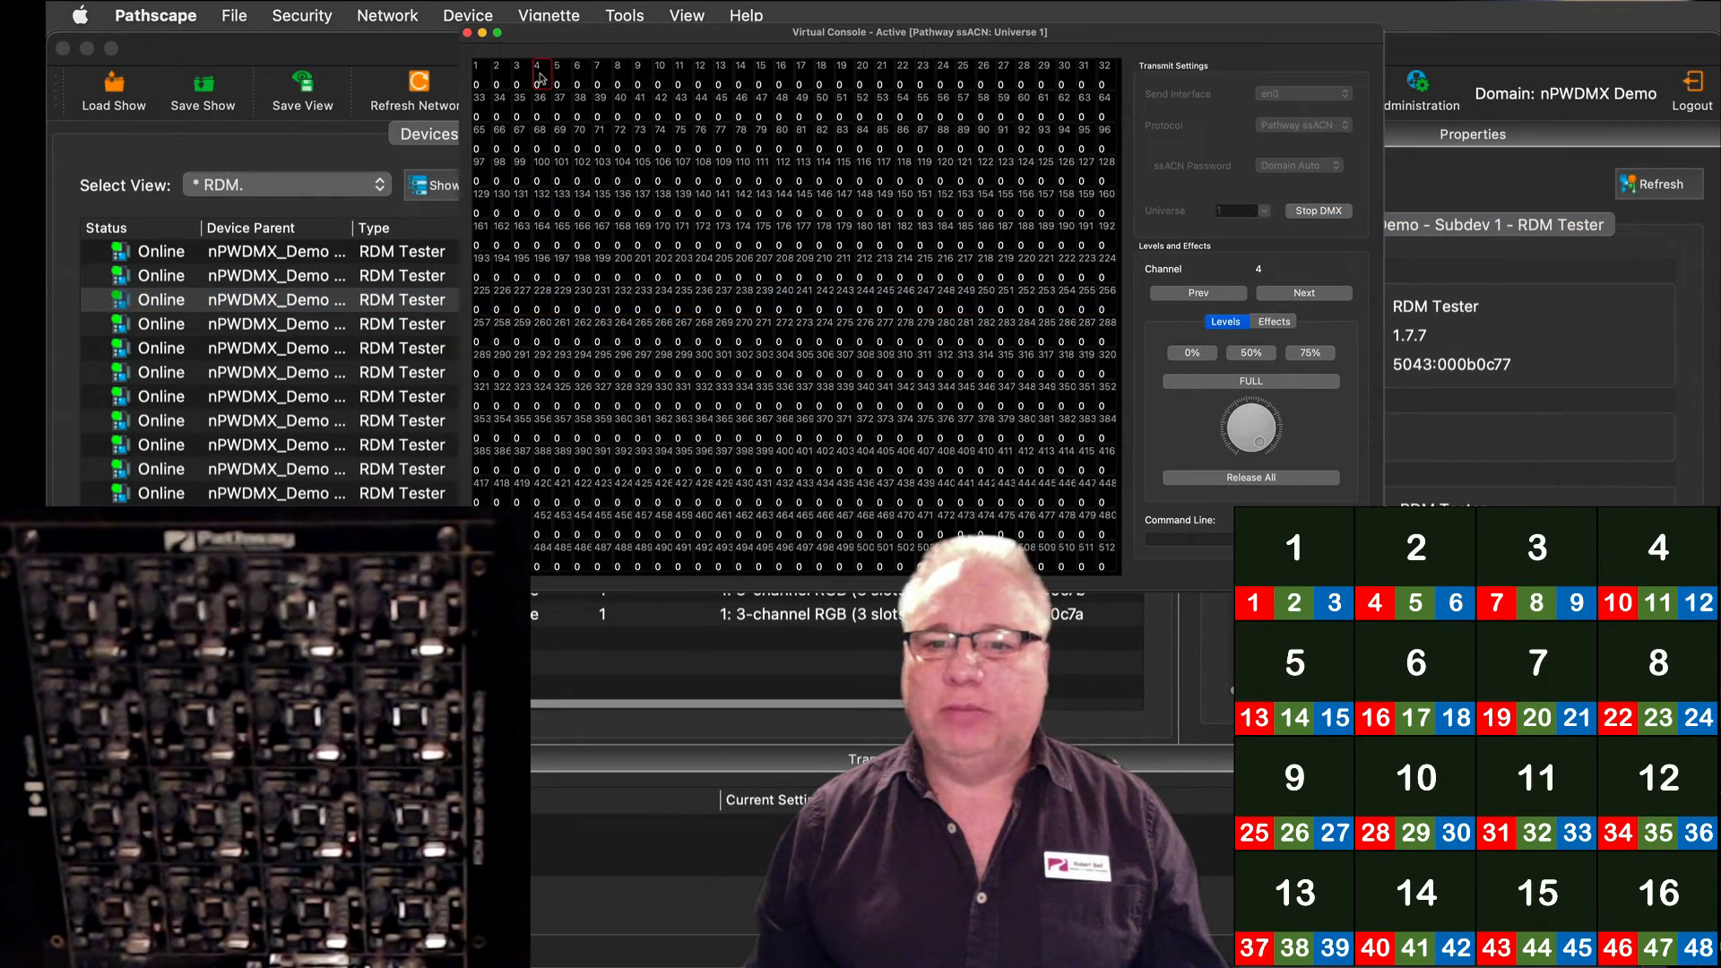
- Test channel 4 at full in the Virtual Console, release all levels and return to the device list
{"action": "left_click", "coordinate": [1268, 383]}
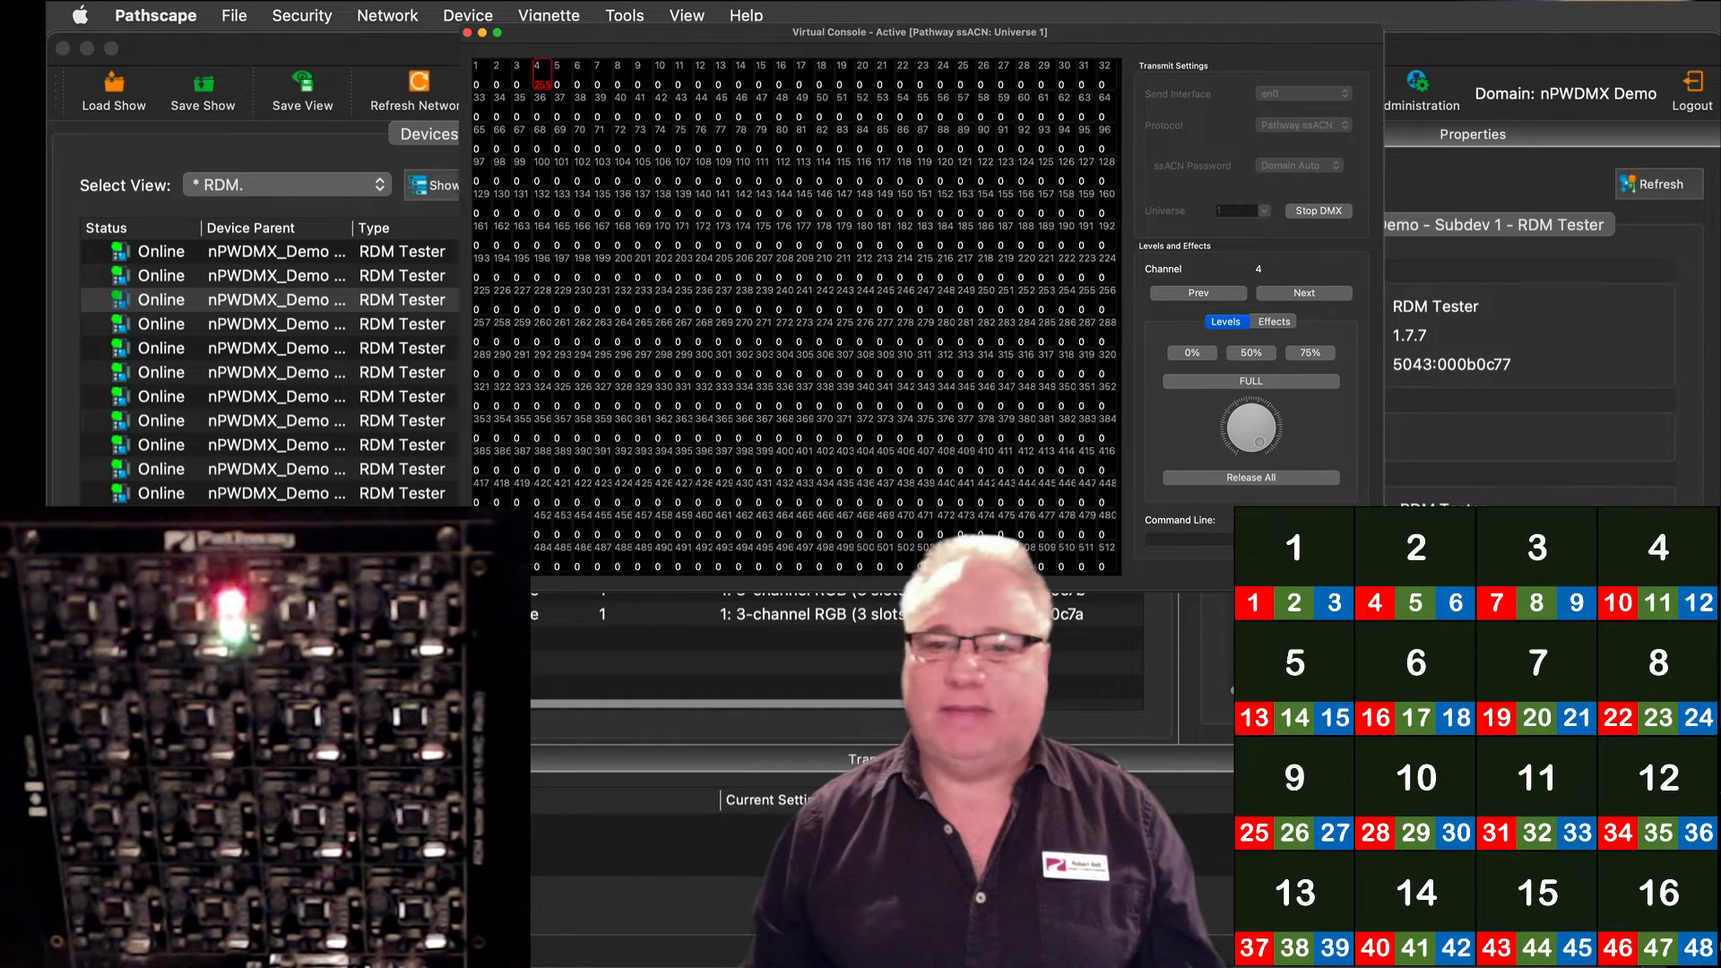
{"action": "left_click", "coordinate": [1247, 479]}
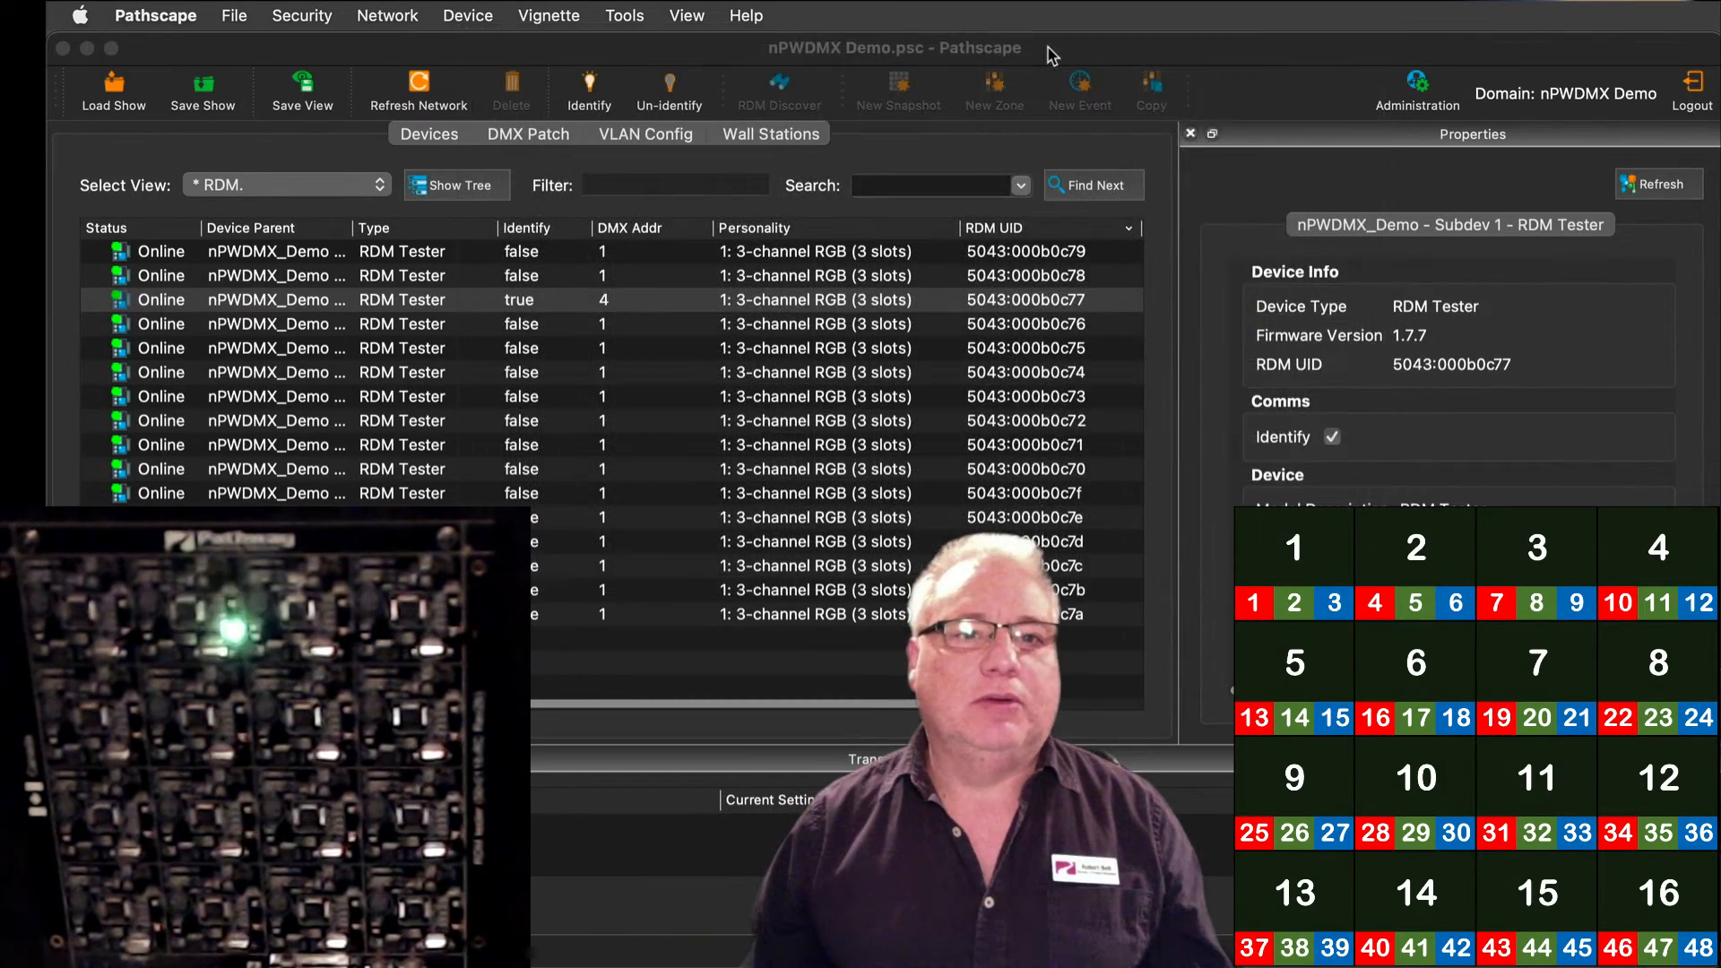
{"action": "left_click", "coordinate": [1048, 50]}
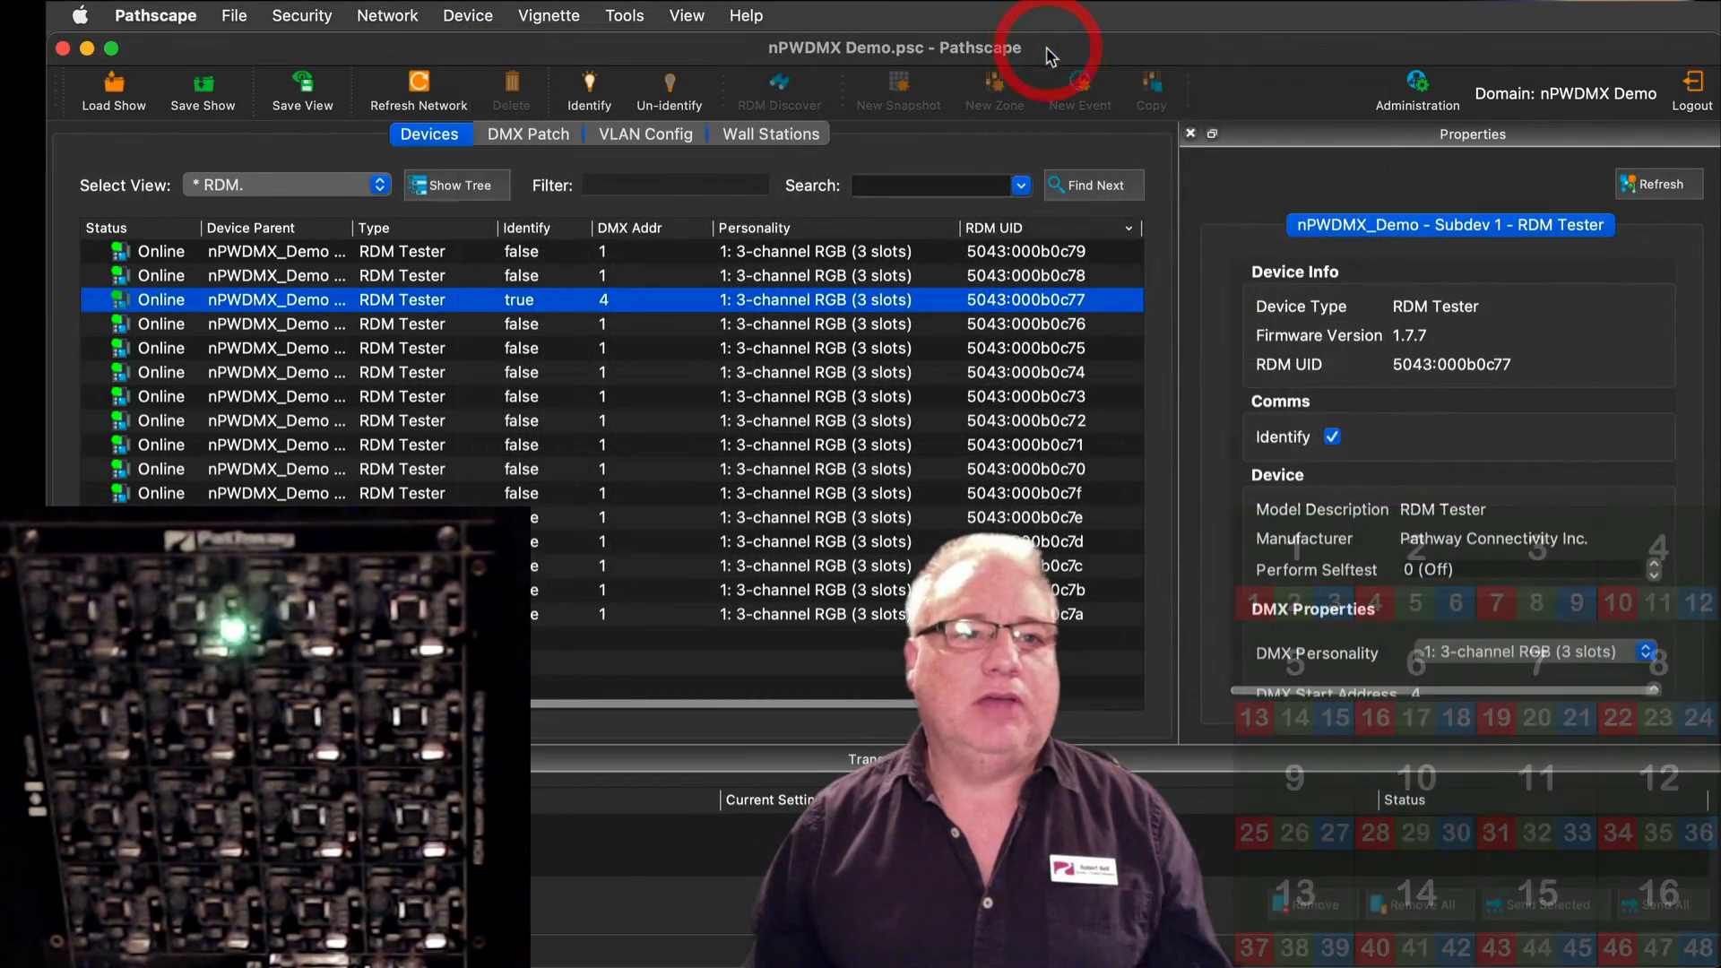
- Load the show file nPWDMX Demo.psc from the Desktop and send all of its pending DMX address changes to the devices
{"action": "left_click", "coordinate": [114, 94]}
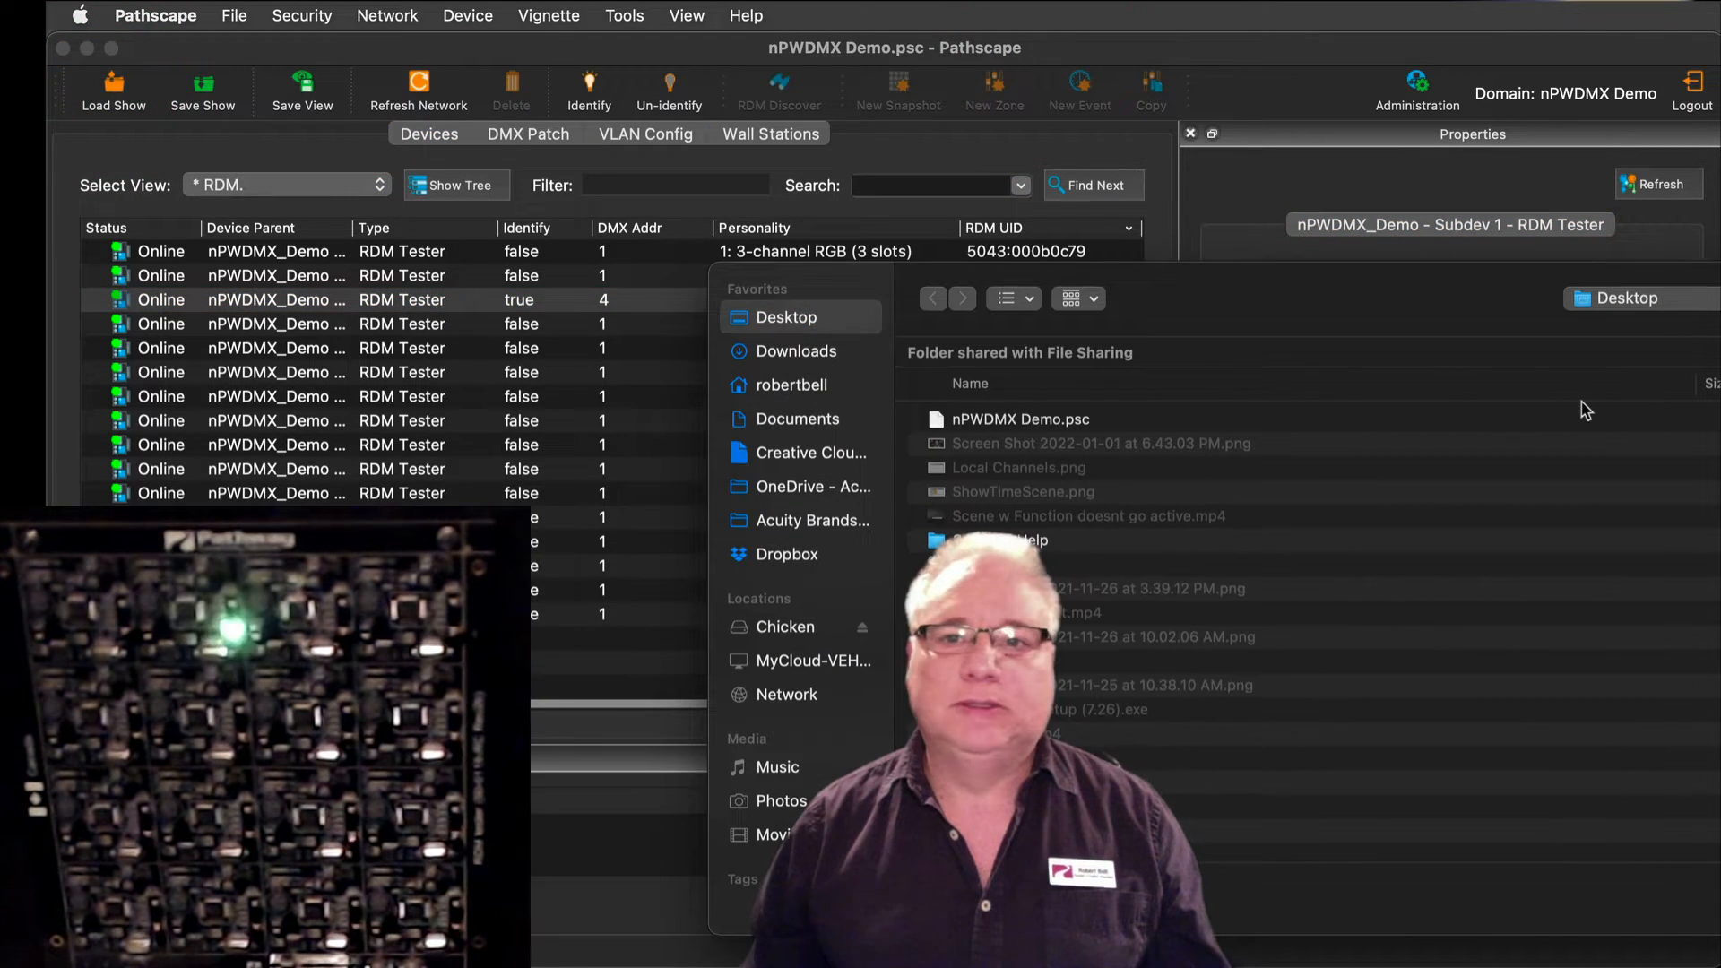
{"action": "left_click", "coordinate": [1014, 421]}
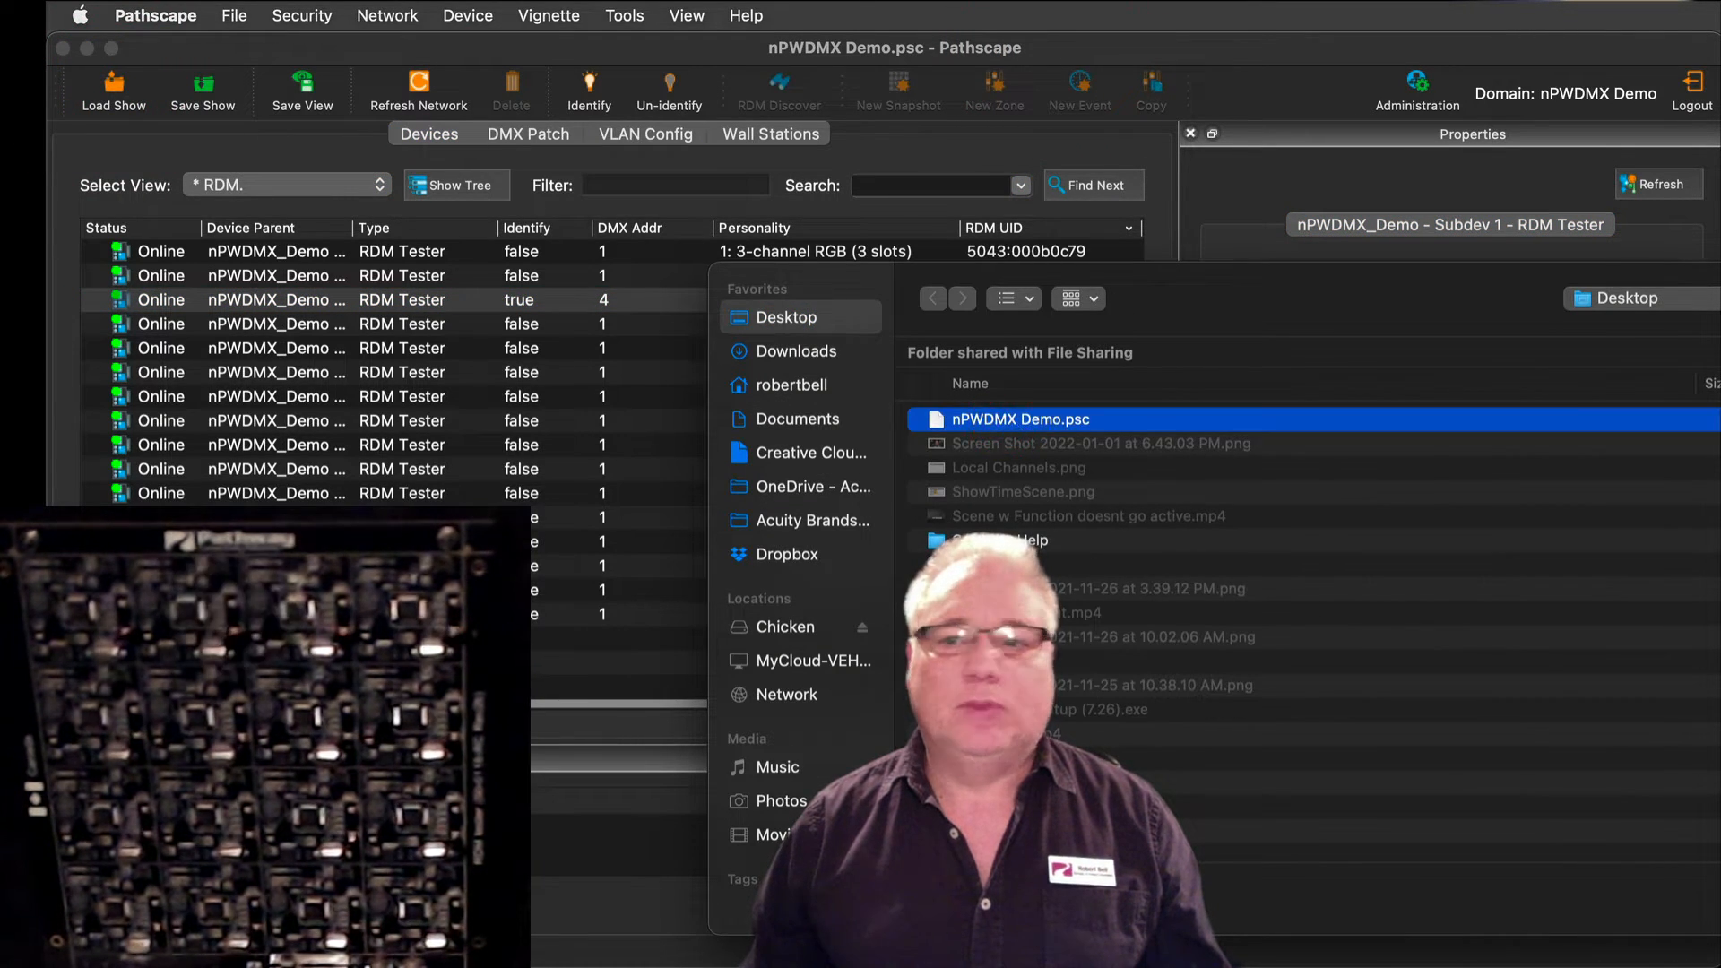
{"action": "key", "text": "Return"}
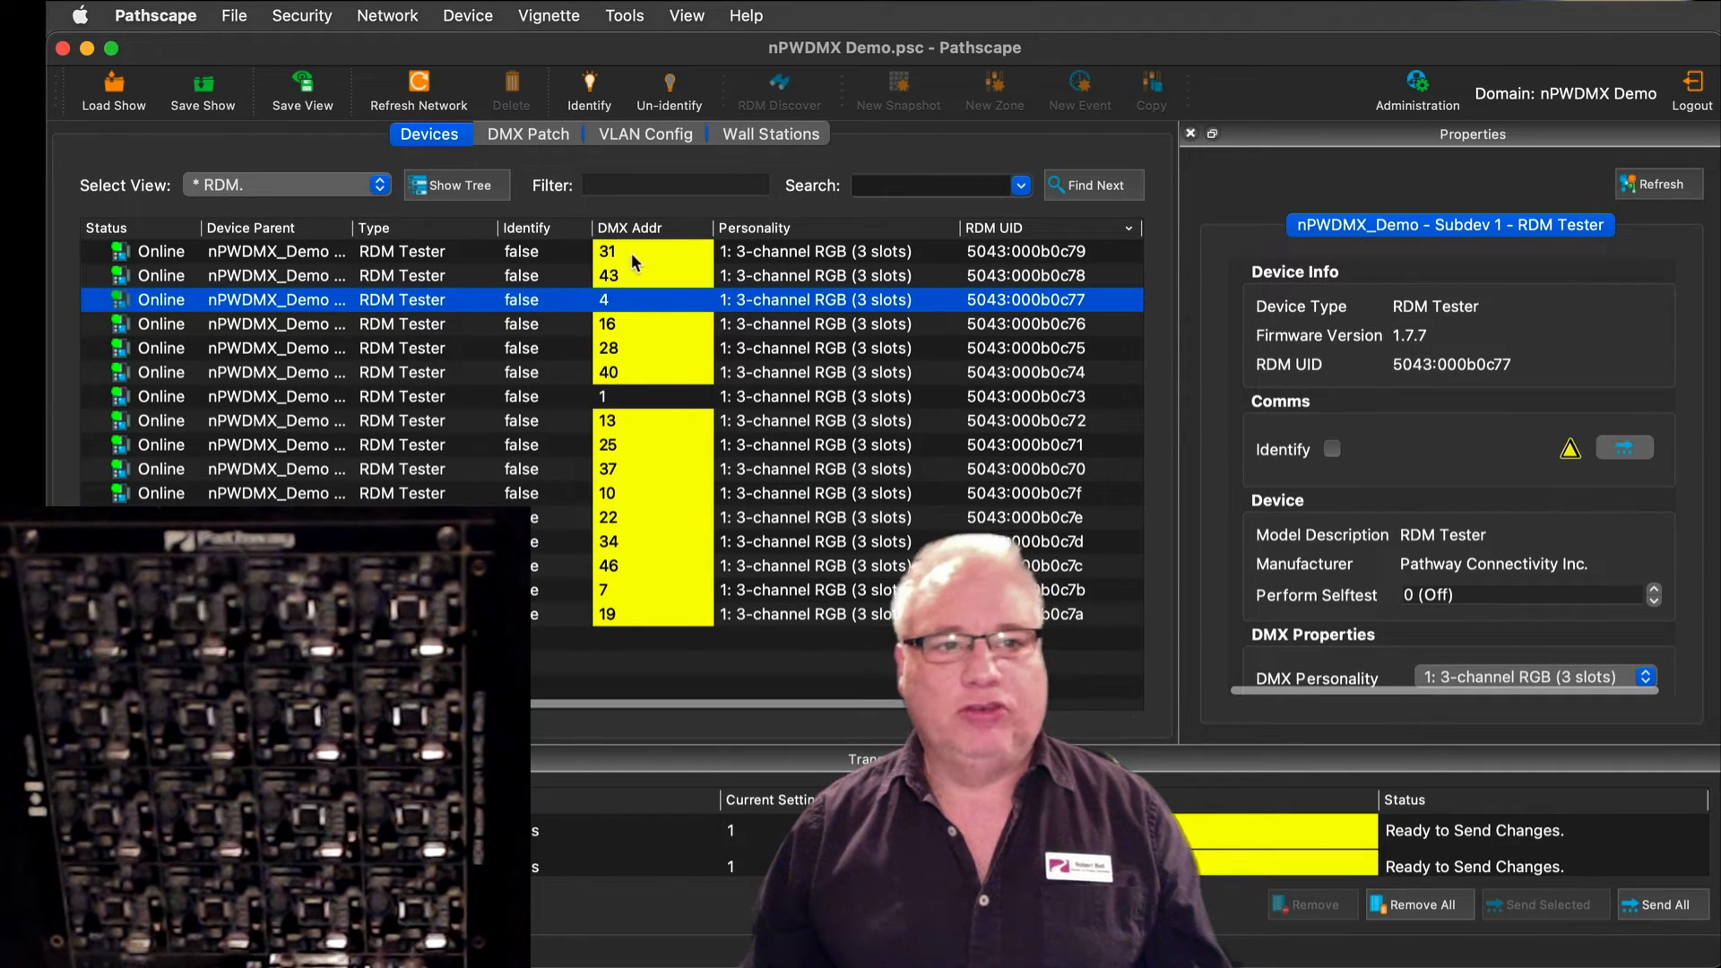
{"action": "left_click", "coordinate": [1660, 907]}
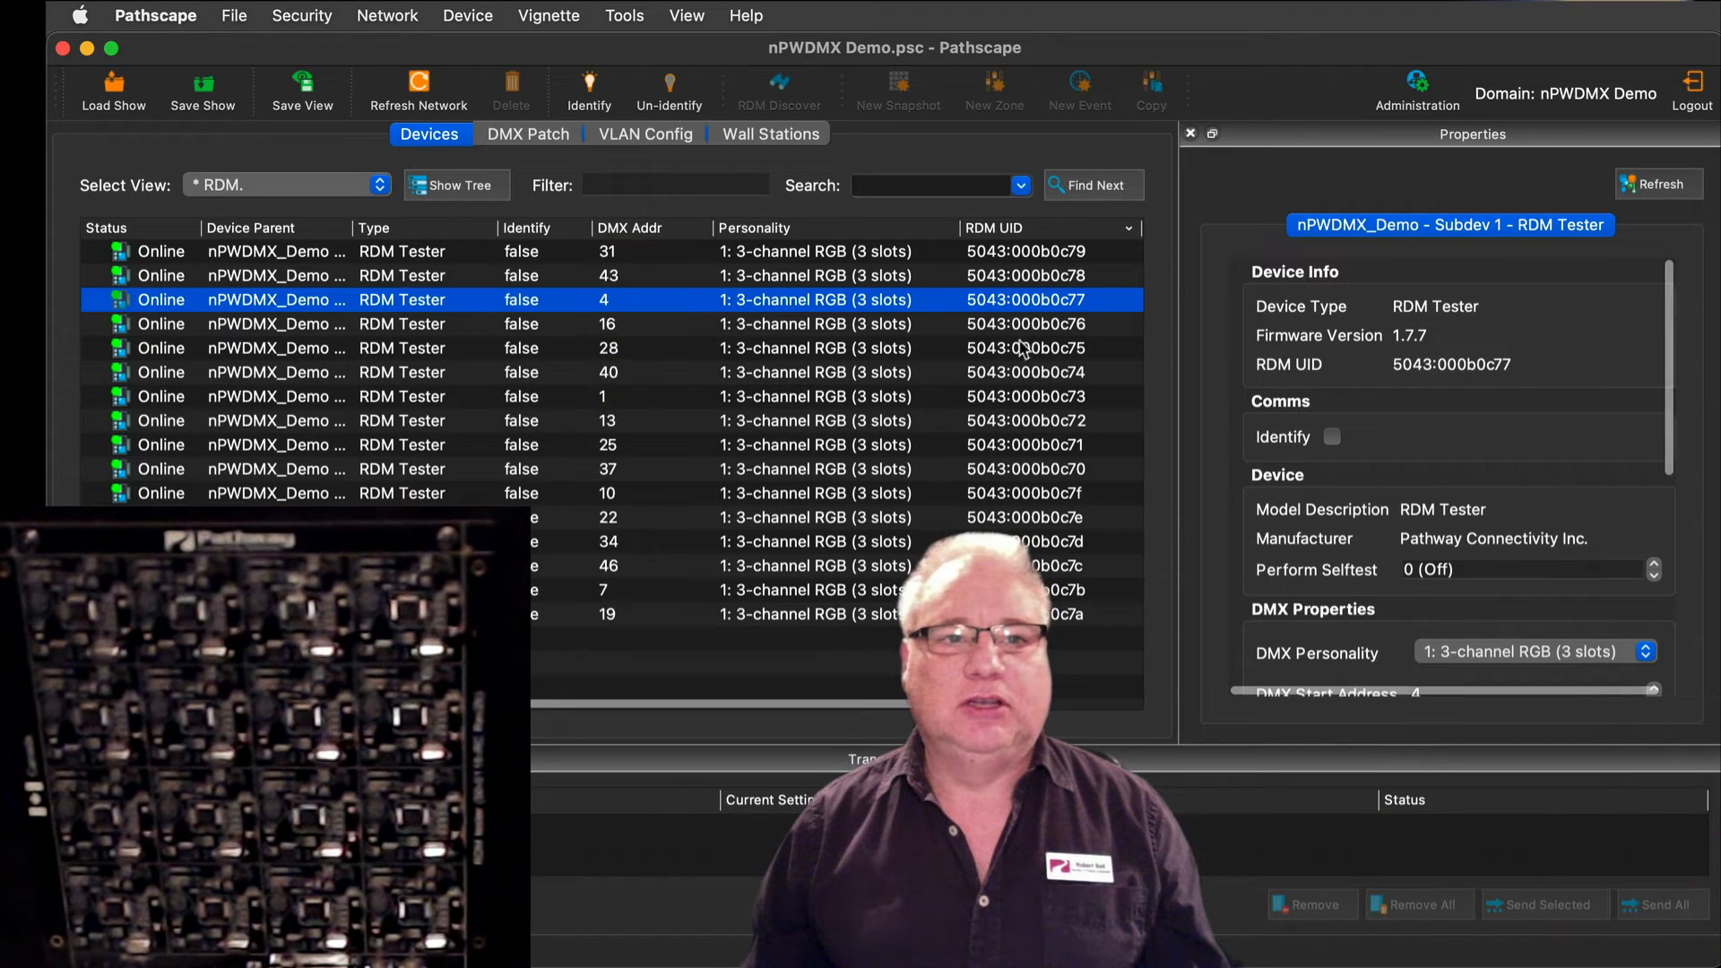
- Sort the devices by ascending DMX address and step through them from address 1 to 46, checking each fixture's position on the board
{"action": "left_click", "coordinate": [679, 230]}
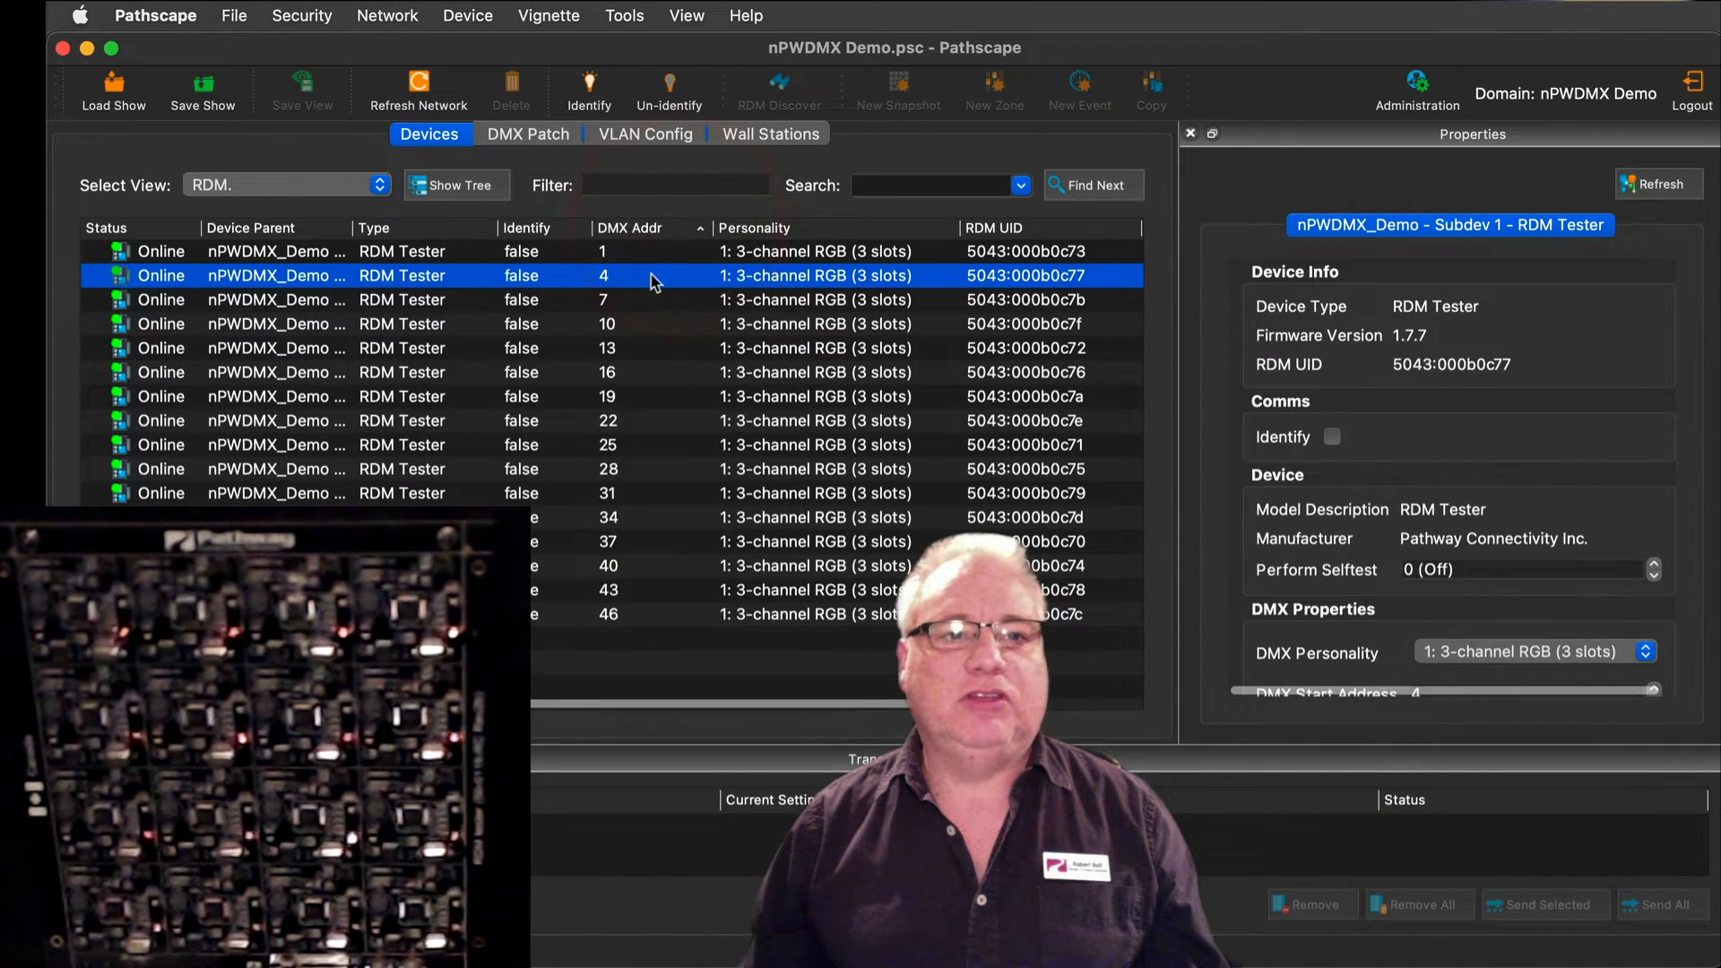
{"action": "double_click", "coordinate": [644, 254]}
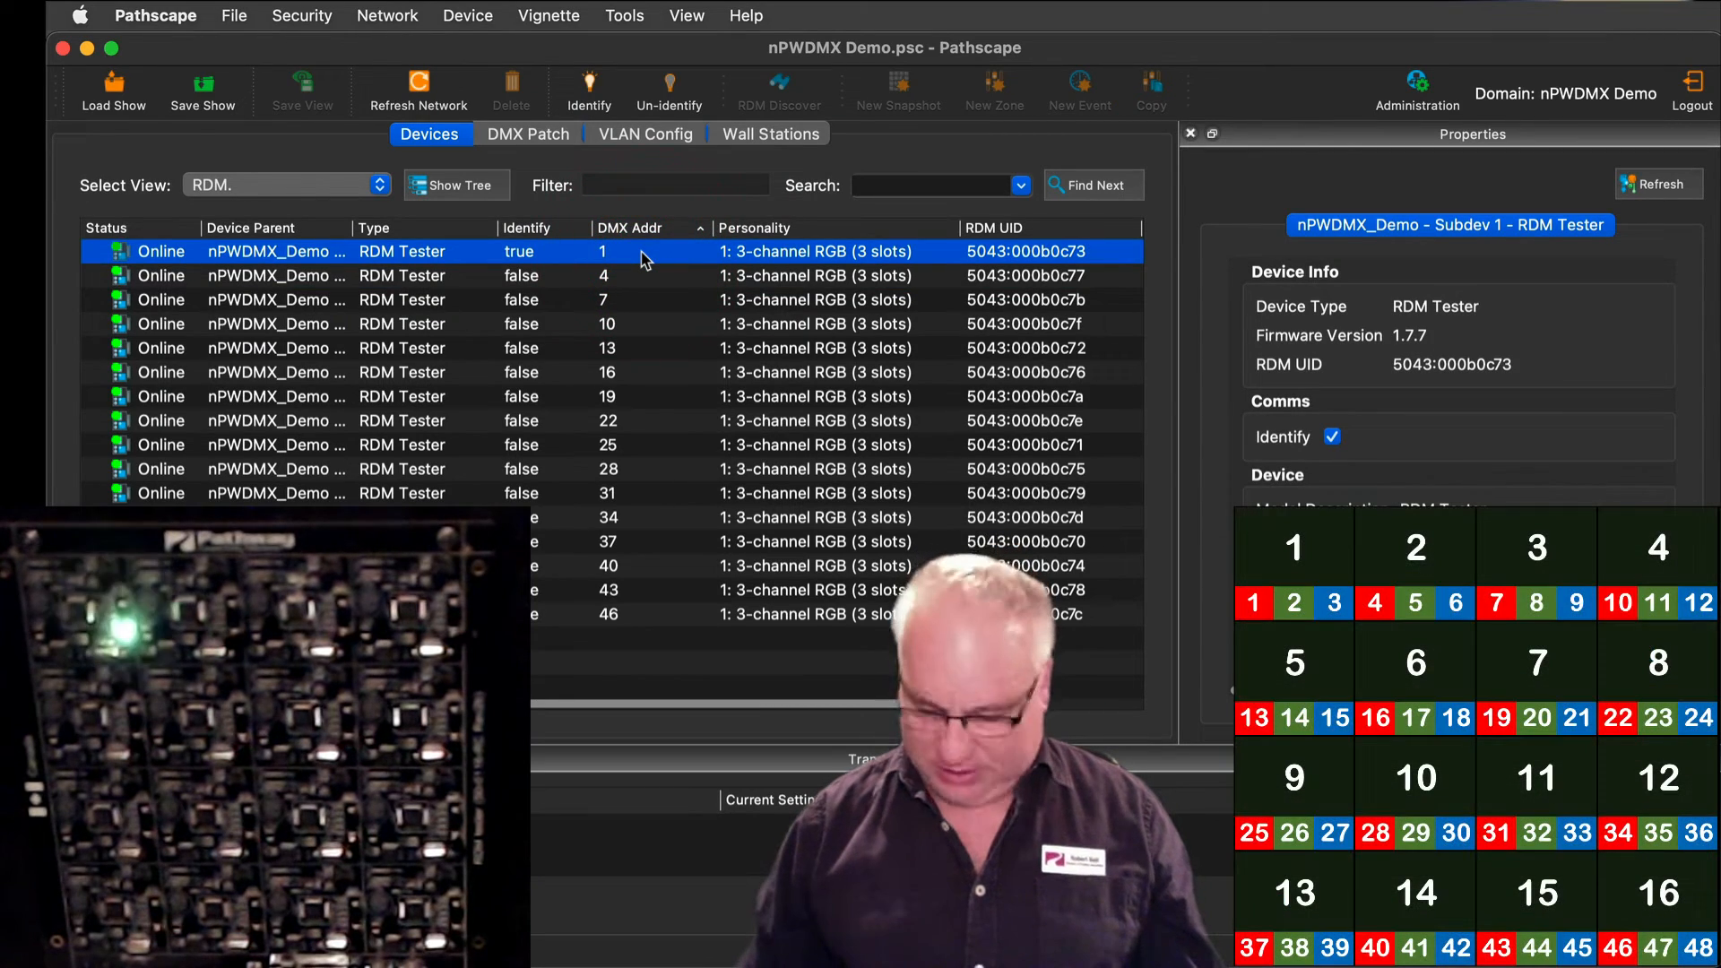
{"action": "key", "text": "Down"}
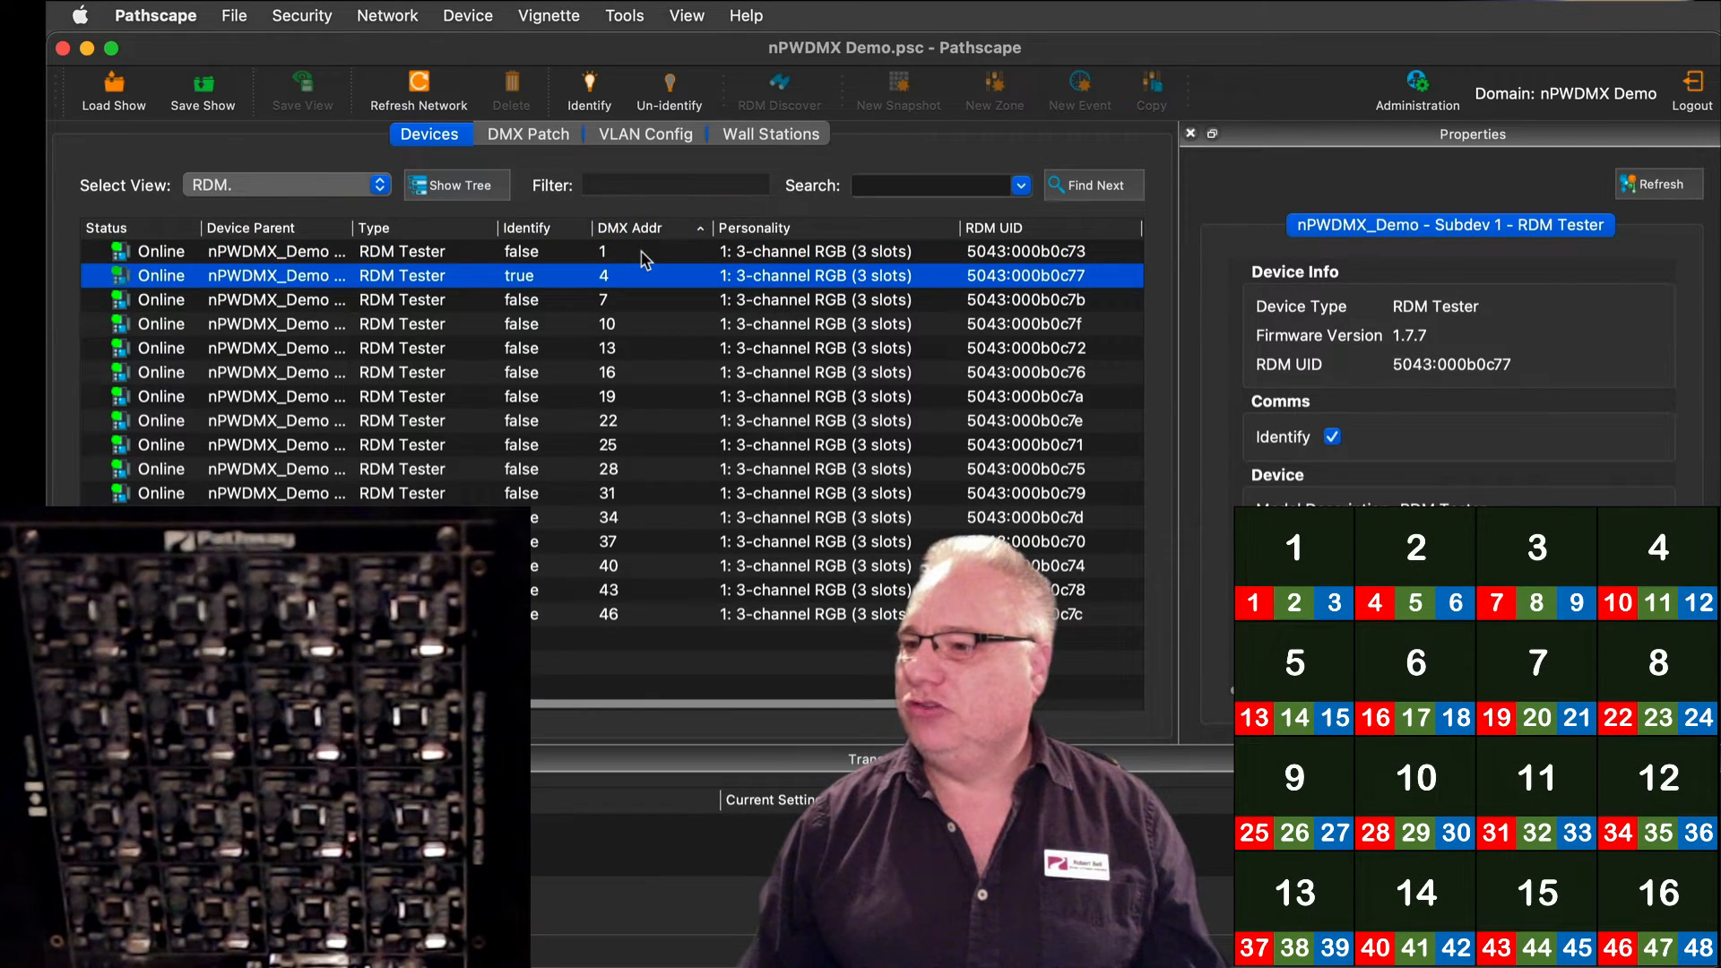
{"action": "key", "text": "Down"}
{"action": "key", "text": "Down"}
{"action": "key", "text": "Down"}
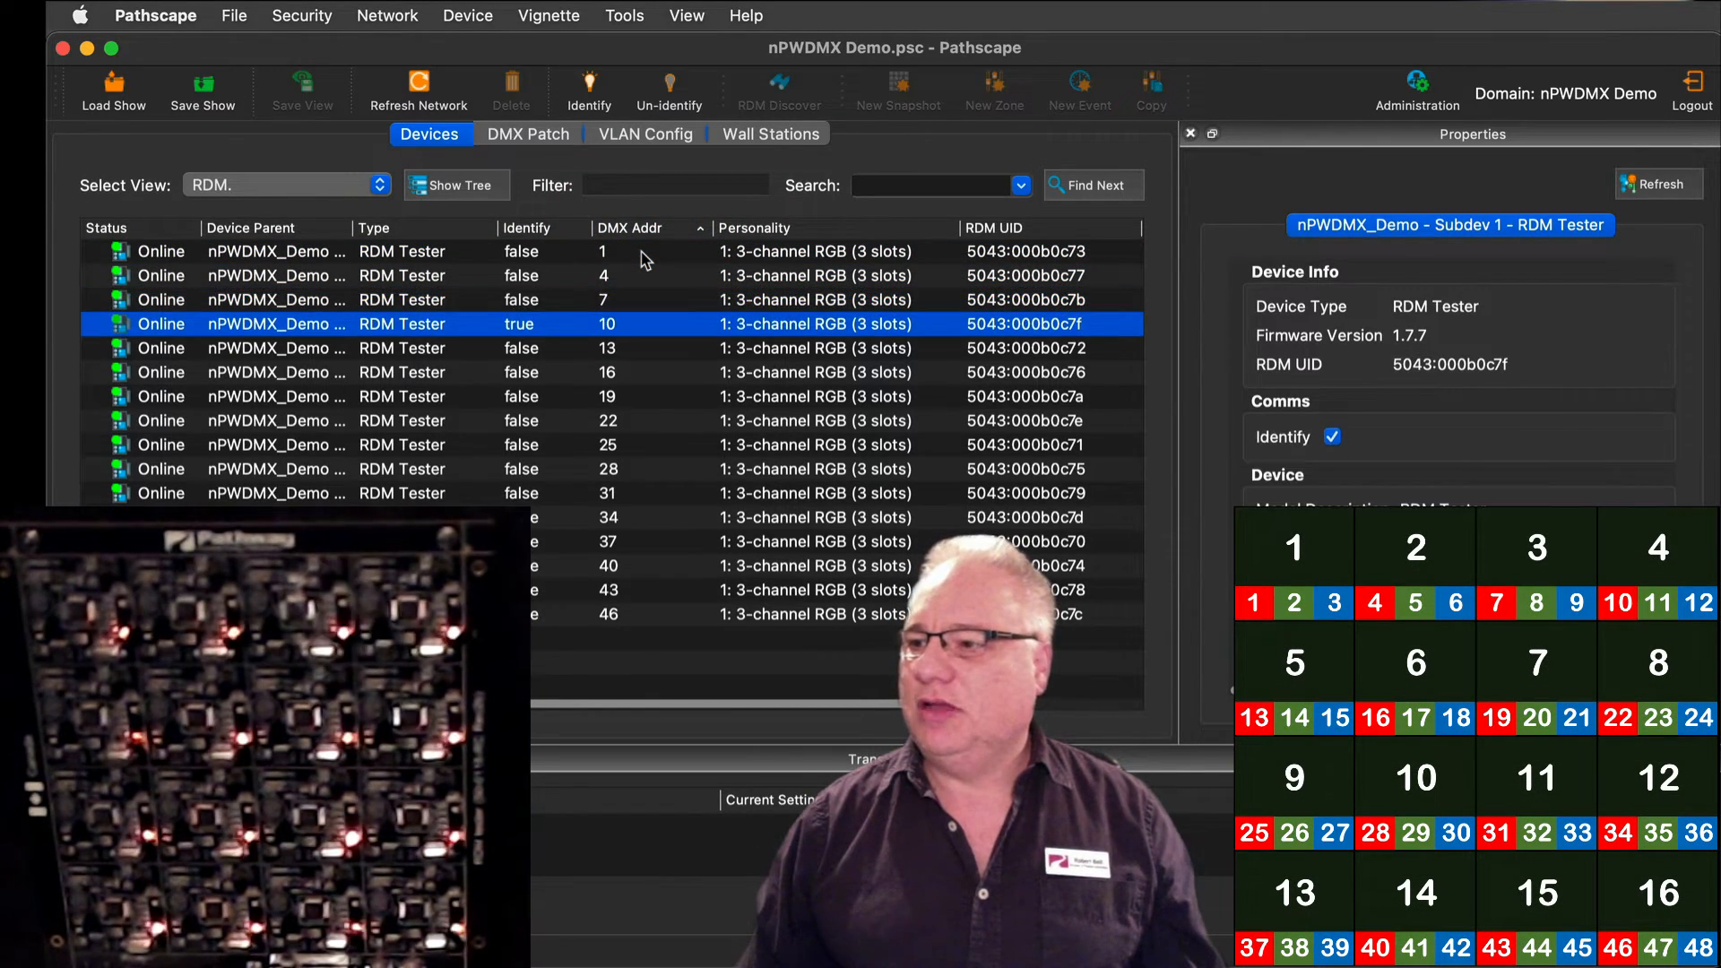
{"action": "key", "text": "Down"}
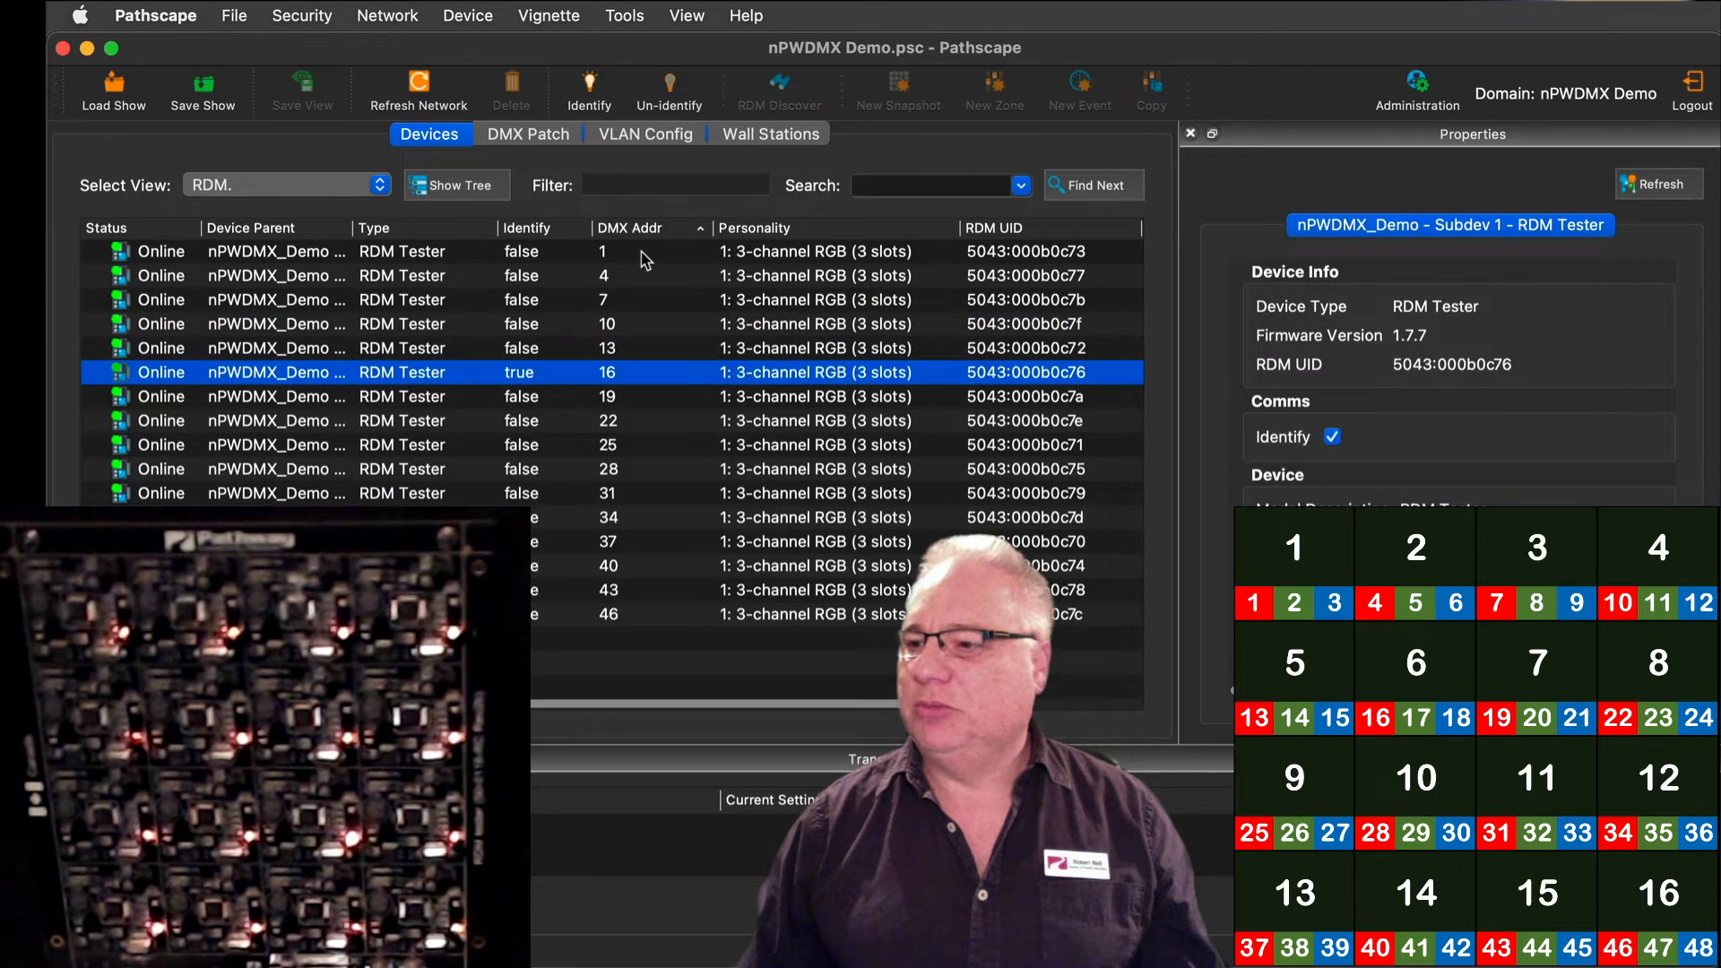
{"action": "key", "text": "Down"}
{"action": "key", "text": "Down"}
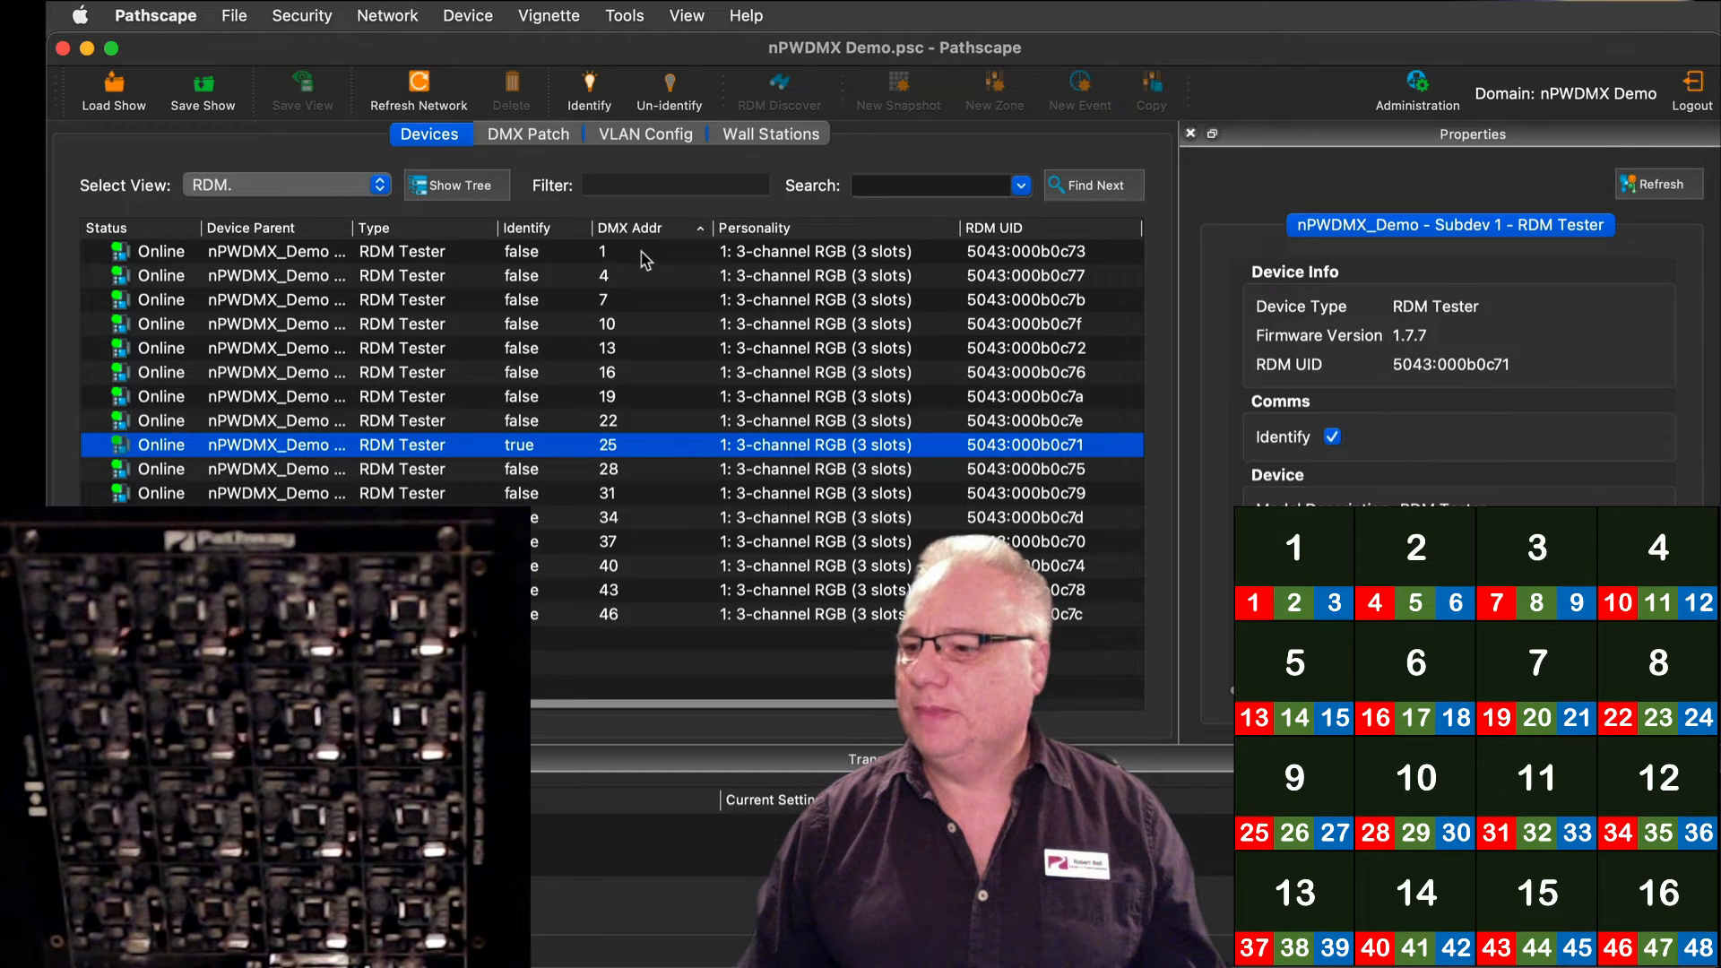
{"action": "key", "text": "Down"}
{"action": "key", "text": "Down"}
{"action": "key", "text": "Down"}
{"action": "key", "text": "Down"}
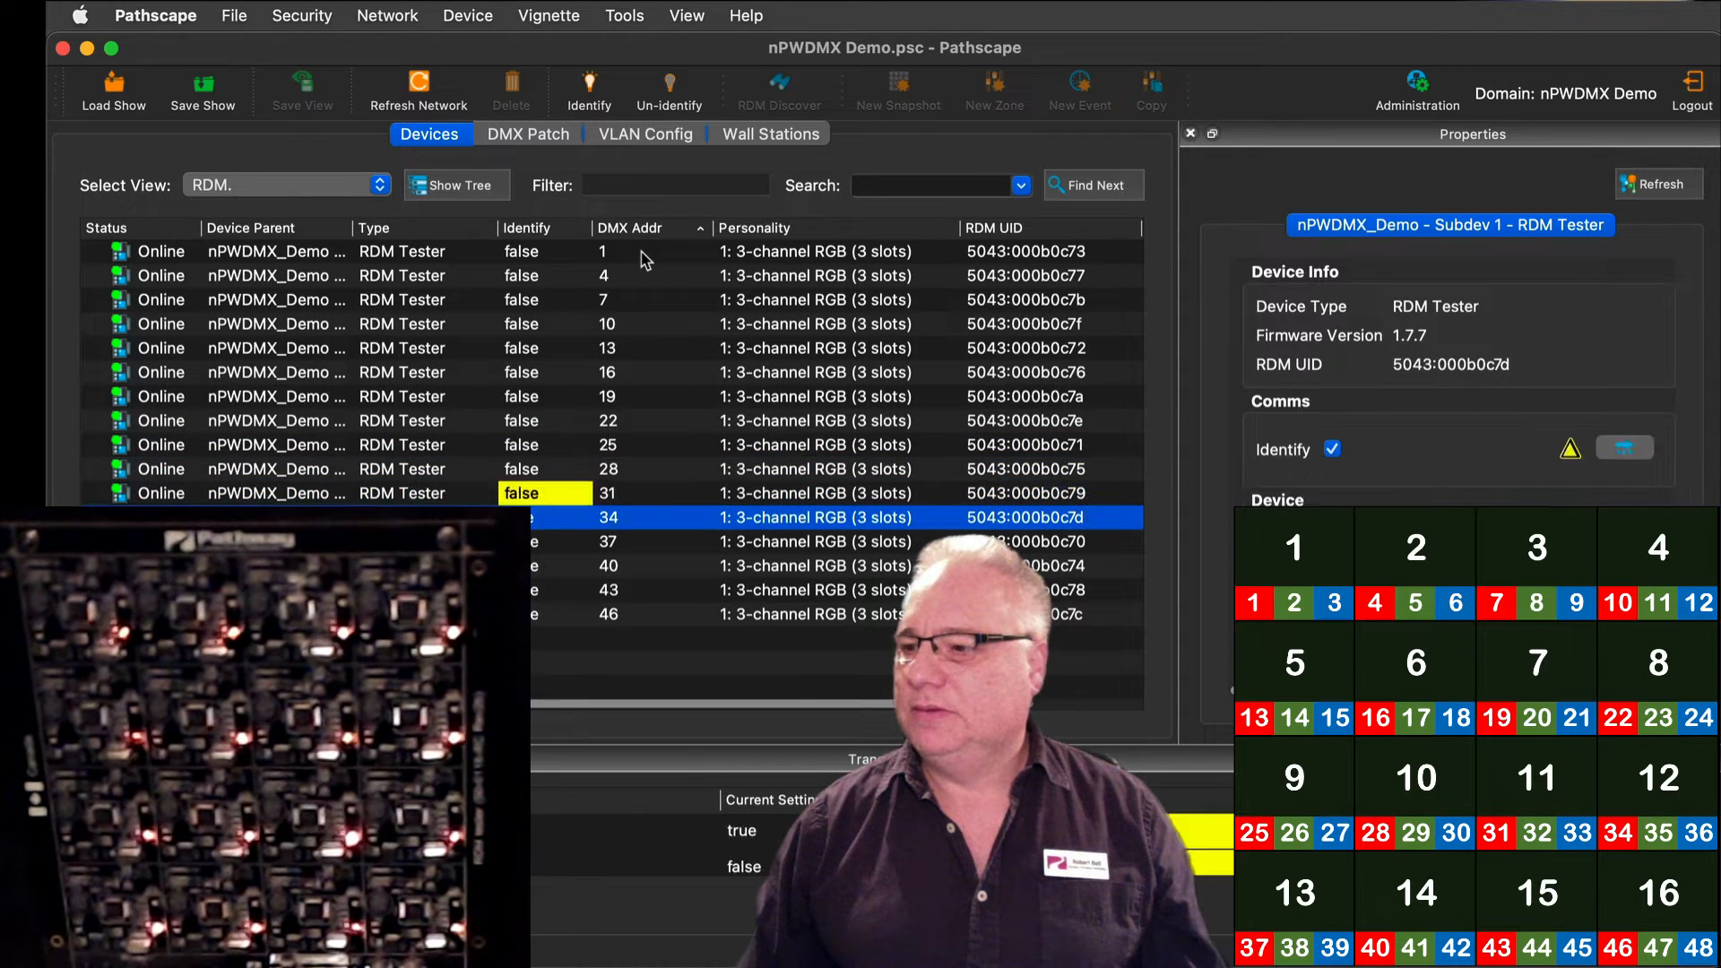
{"action": "key", "text": "Down"}
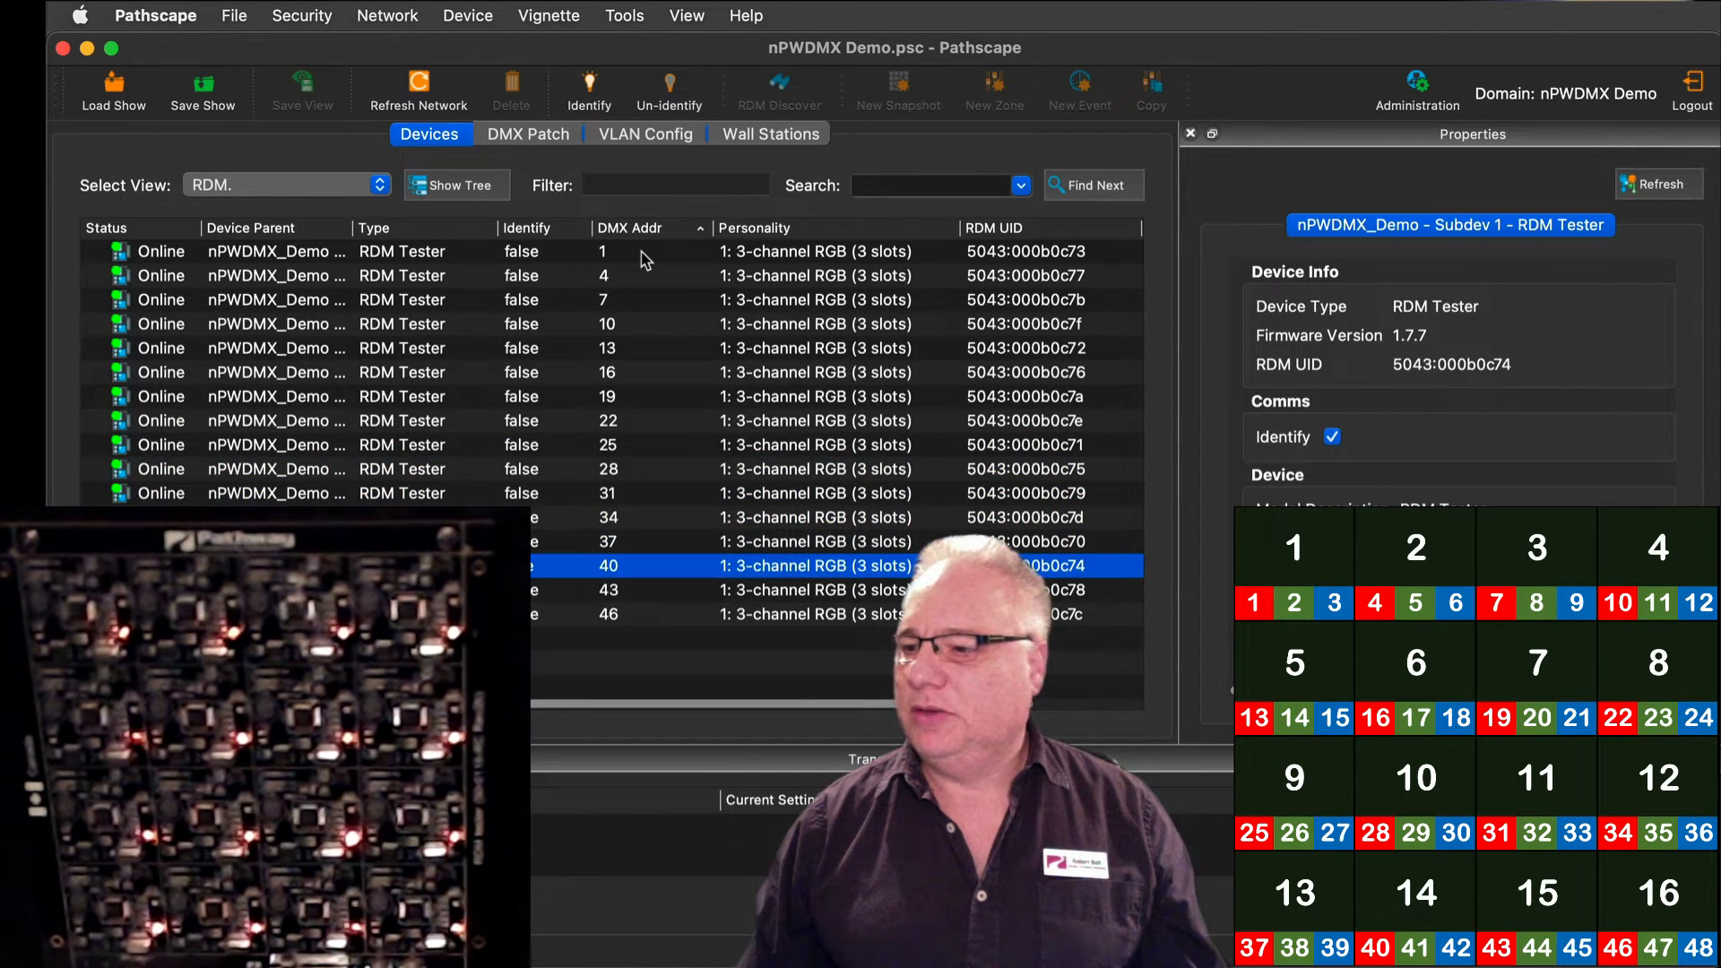
{"action": "key", "text": "Down"}
{"action": "key", "text": "Down"}
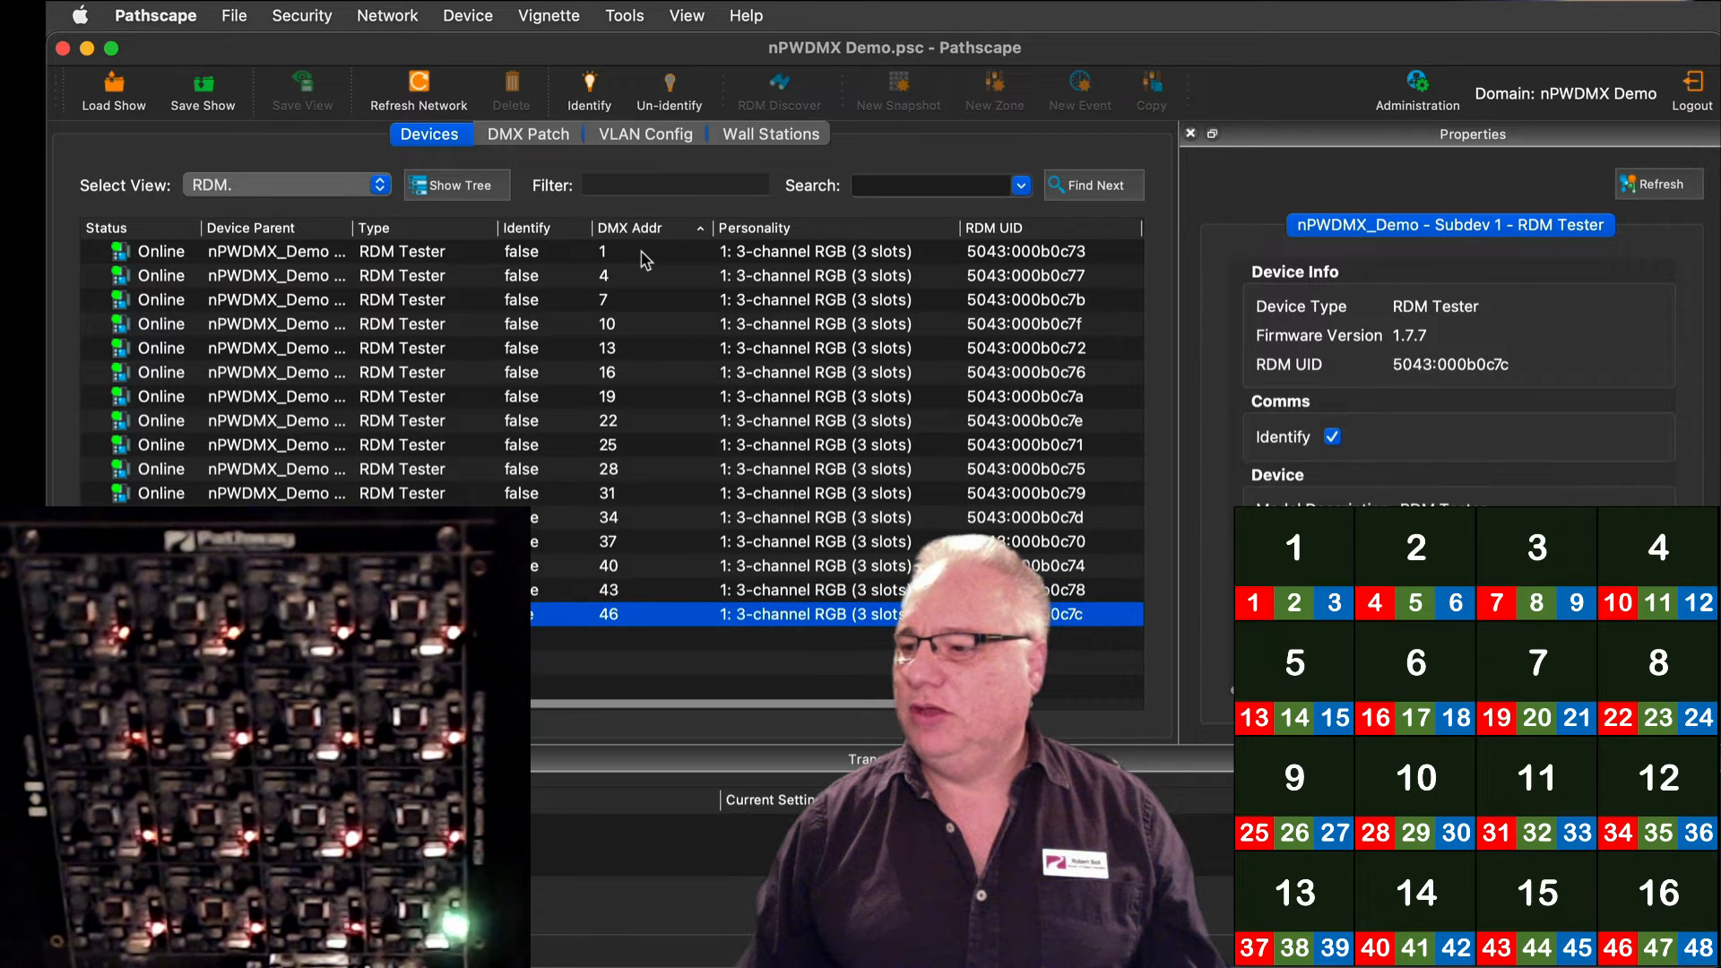
- Select the RDM Tester at DMX address 1 and turn Auto Identify off
{"action": "left_click", "coordinate": [642, 254]}
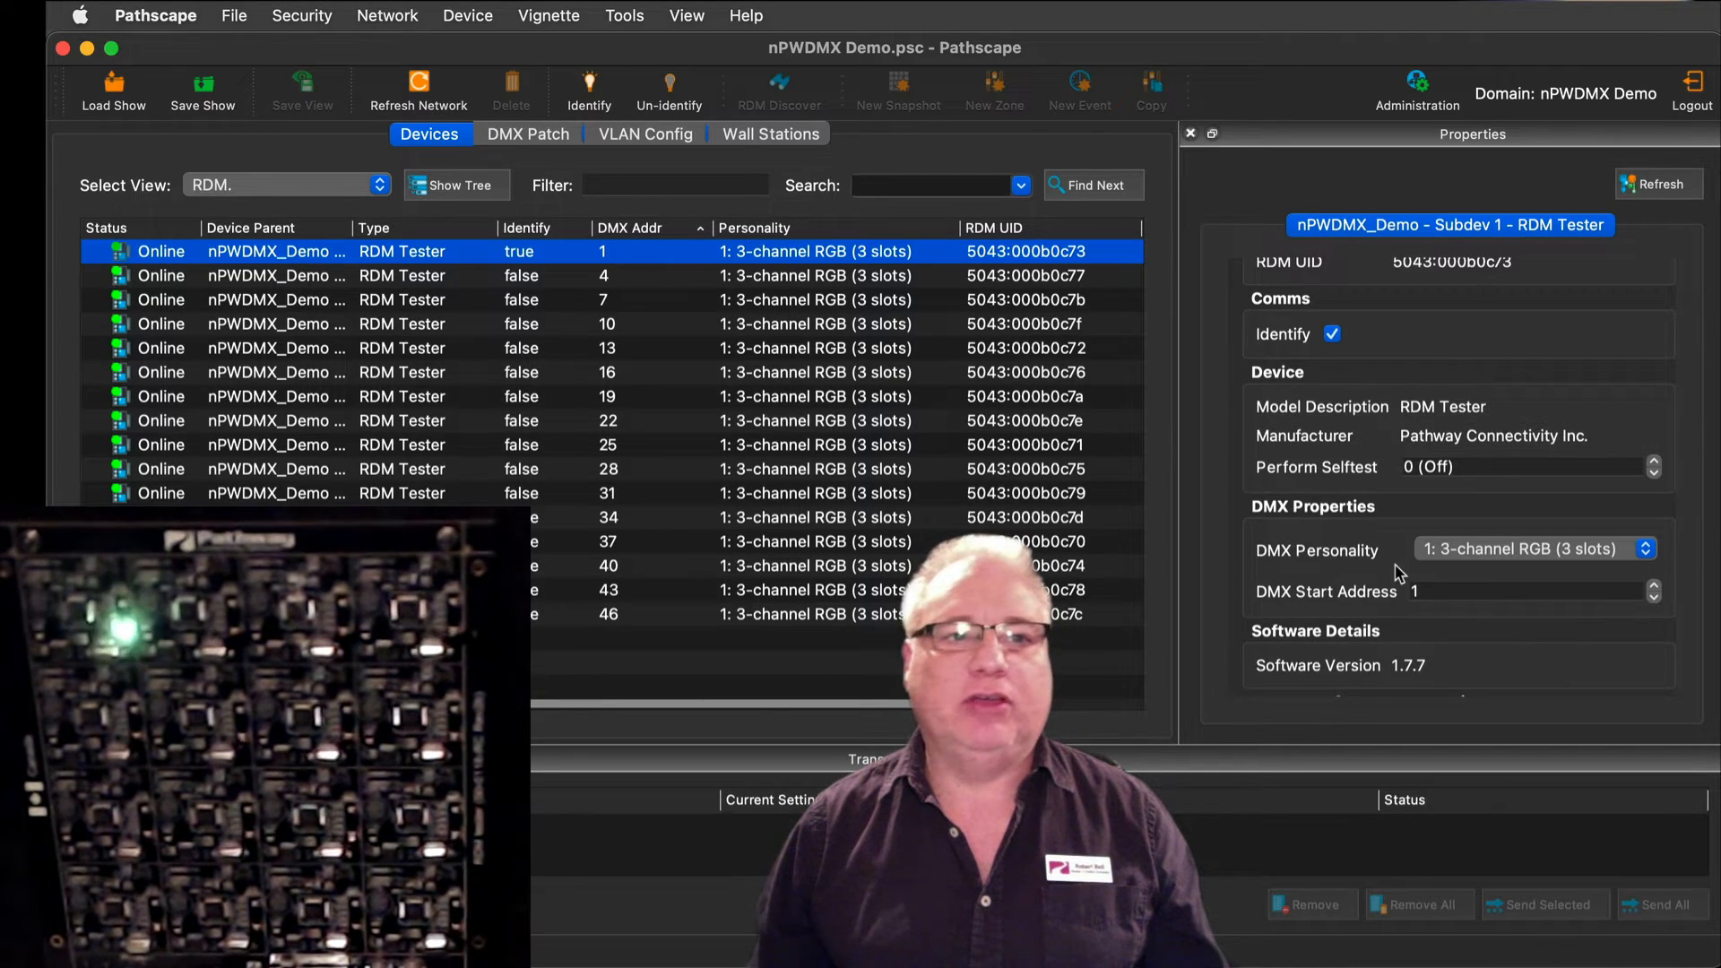
{"action": "scroll", "coordinate": [1425, 574], "scroll_direction": "right", "scroll_amount": 1}
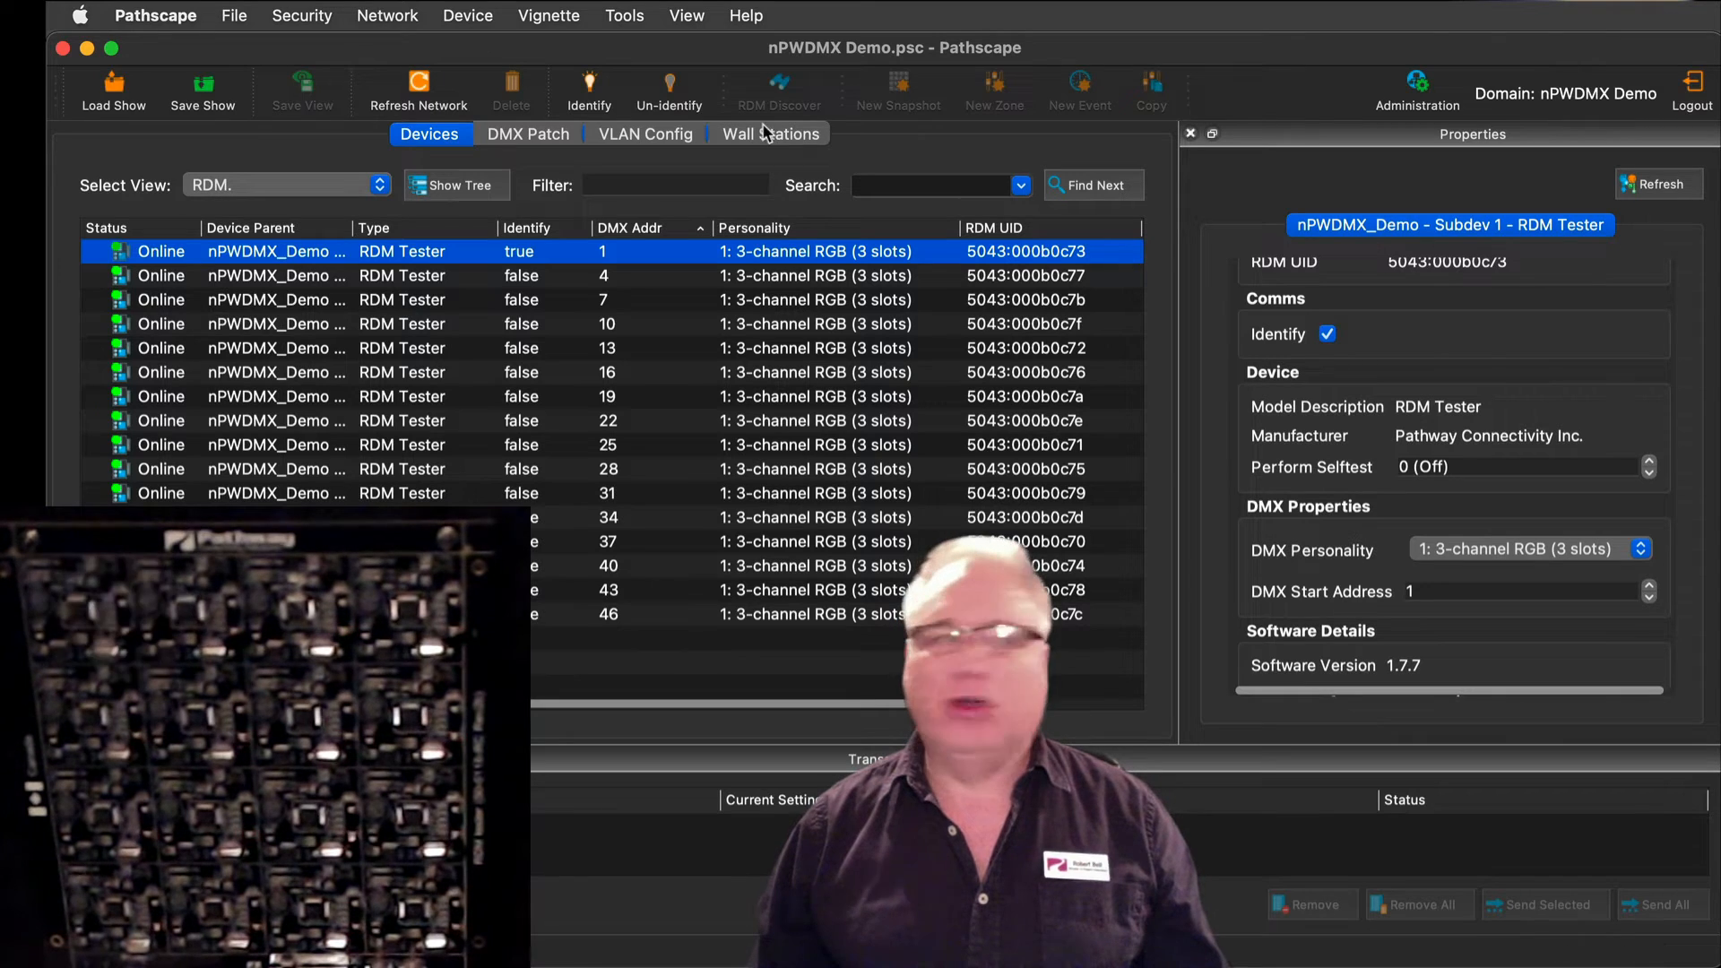
{"action": "left_click", "coordinate": [483, 19]}
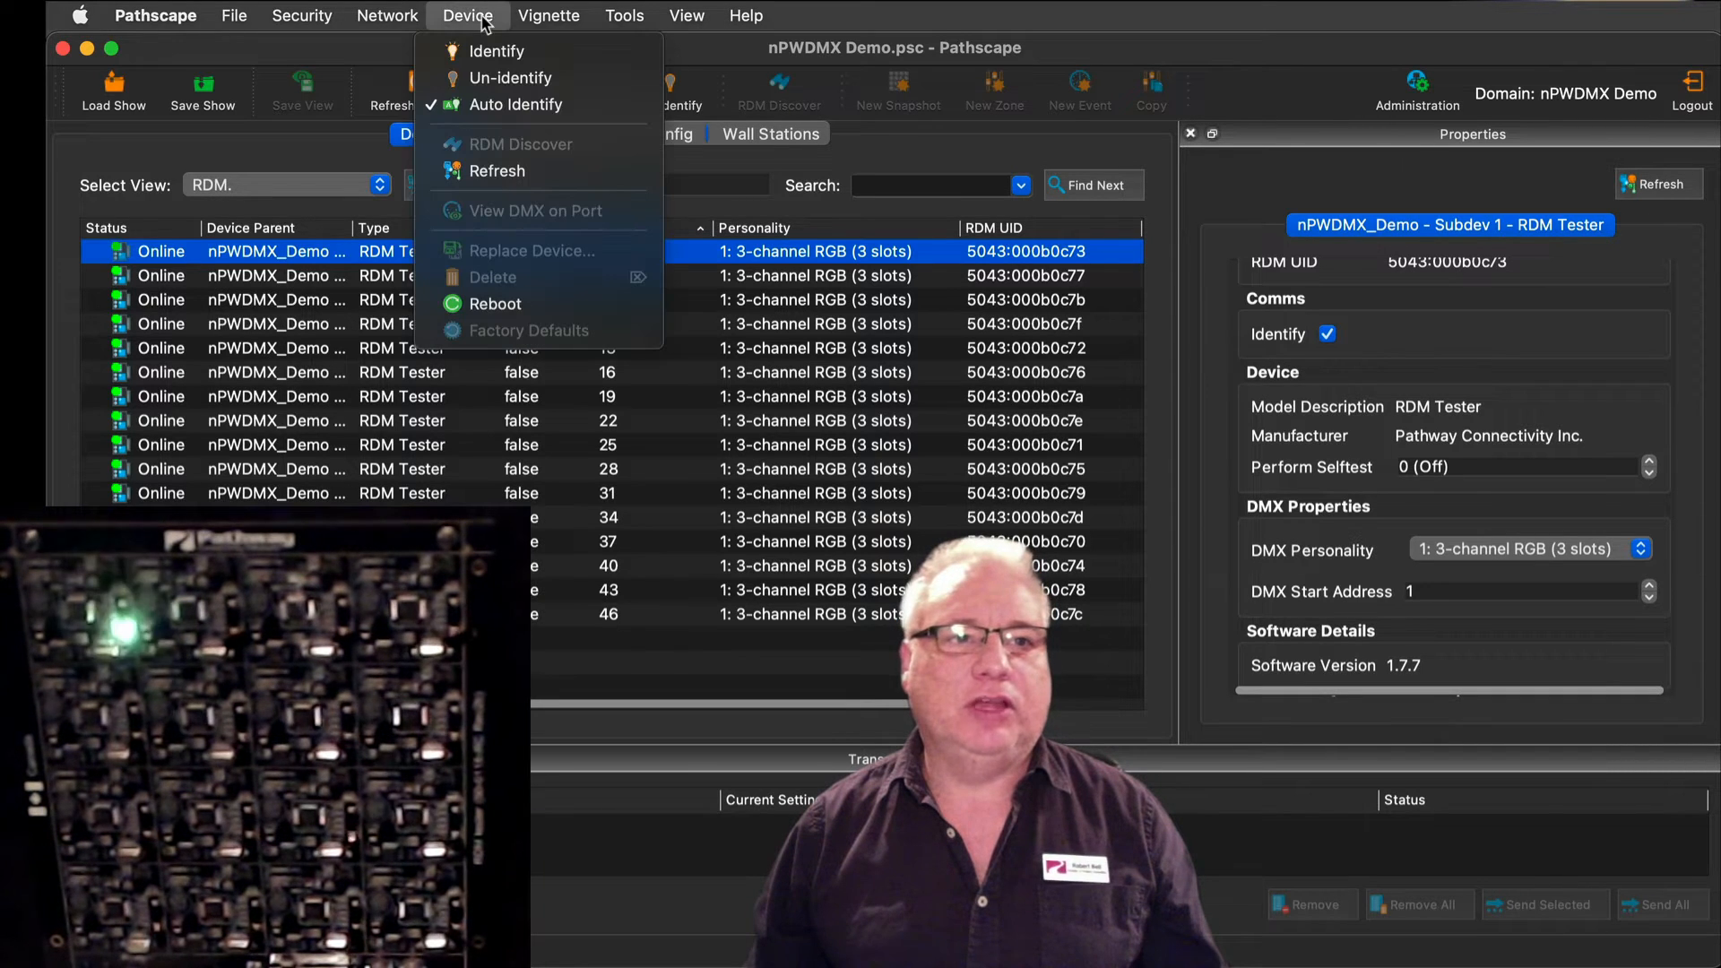
{"action": "left_click", "coordinate": [498, 106]}
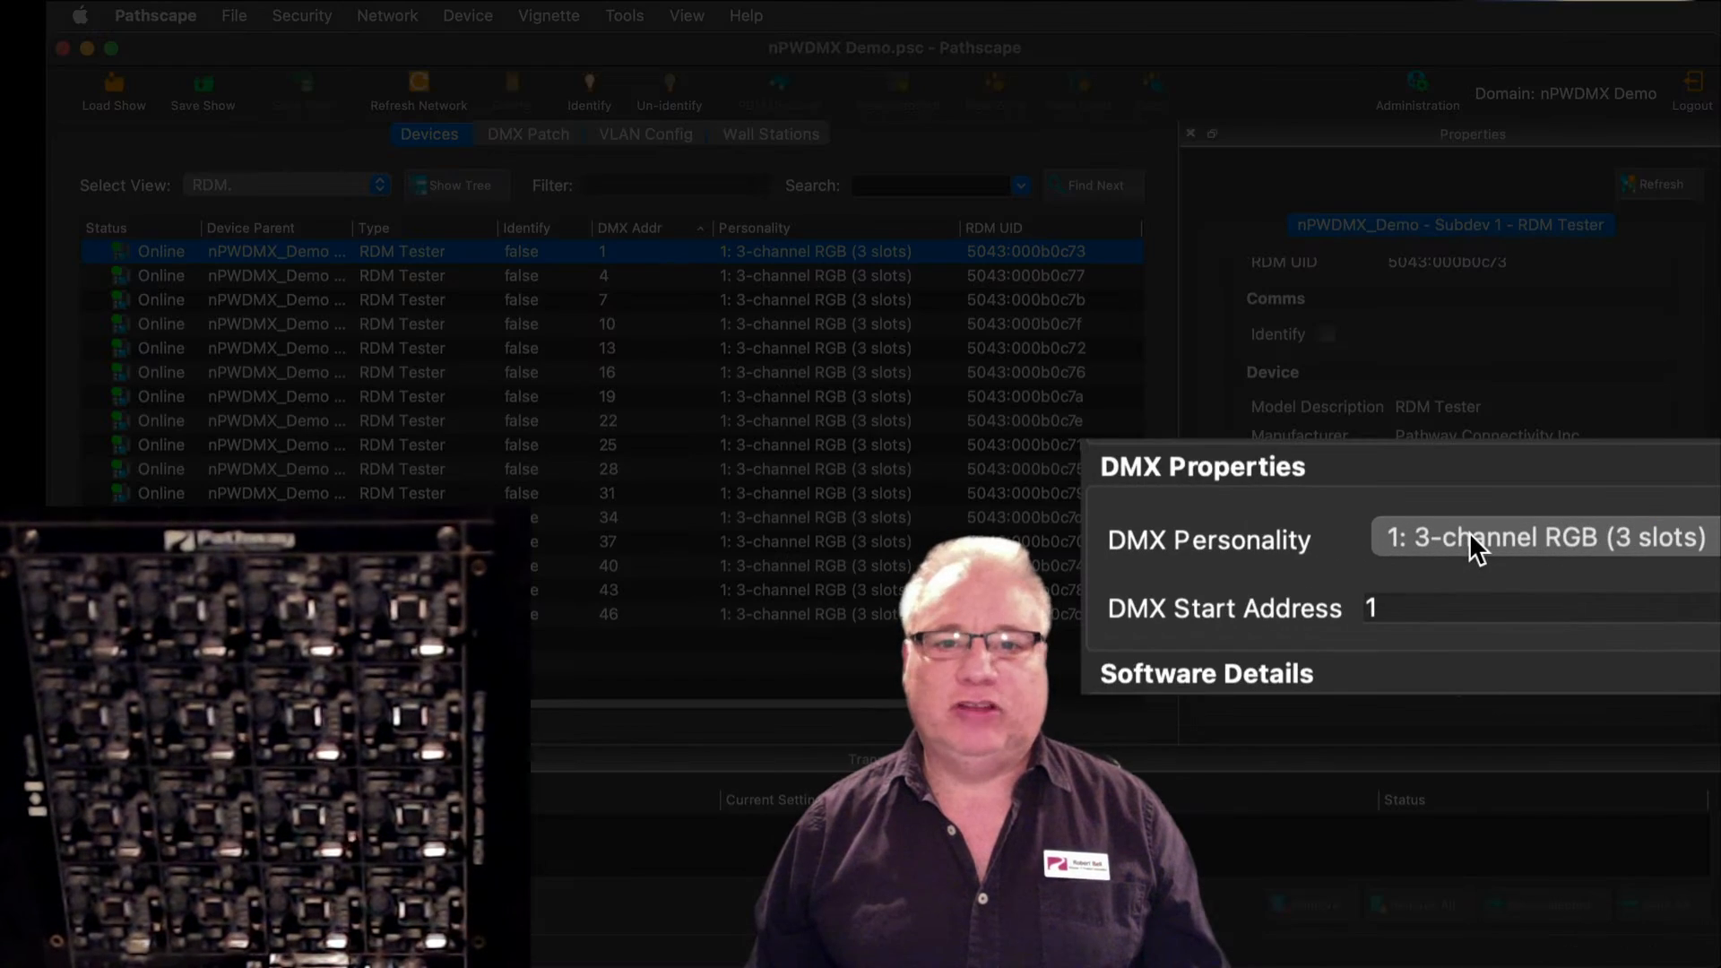
- Change the DMX personality of the RDM Tester at address 1 to 2: 3-channel HSV (3 slots) and send the change
{"action": "left_click", "coordinate": [1468, 548]}
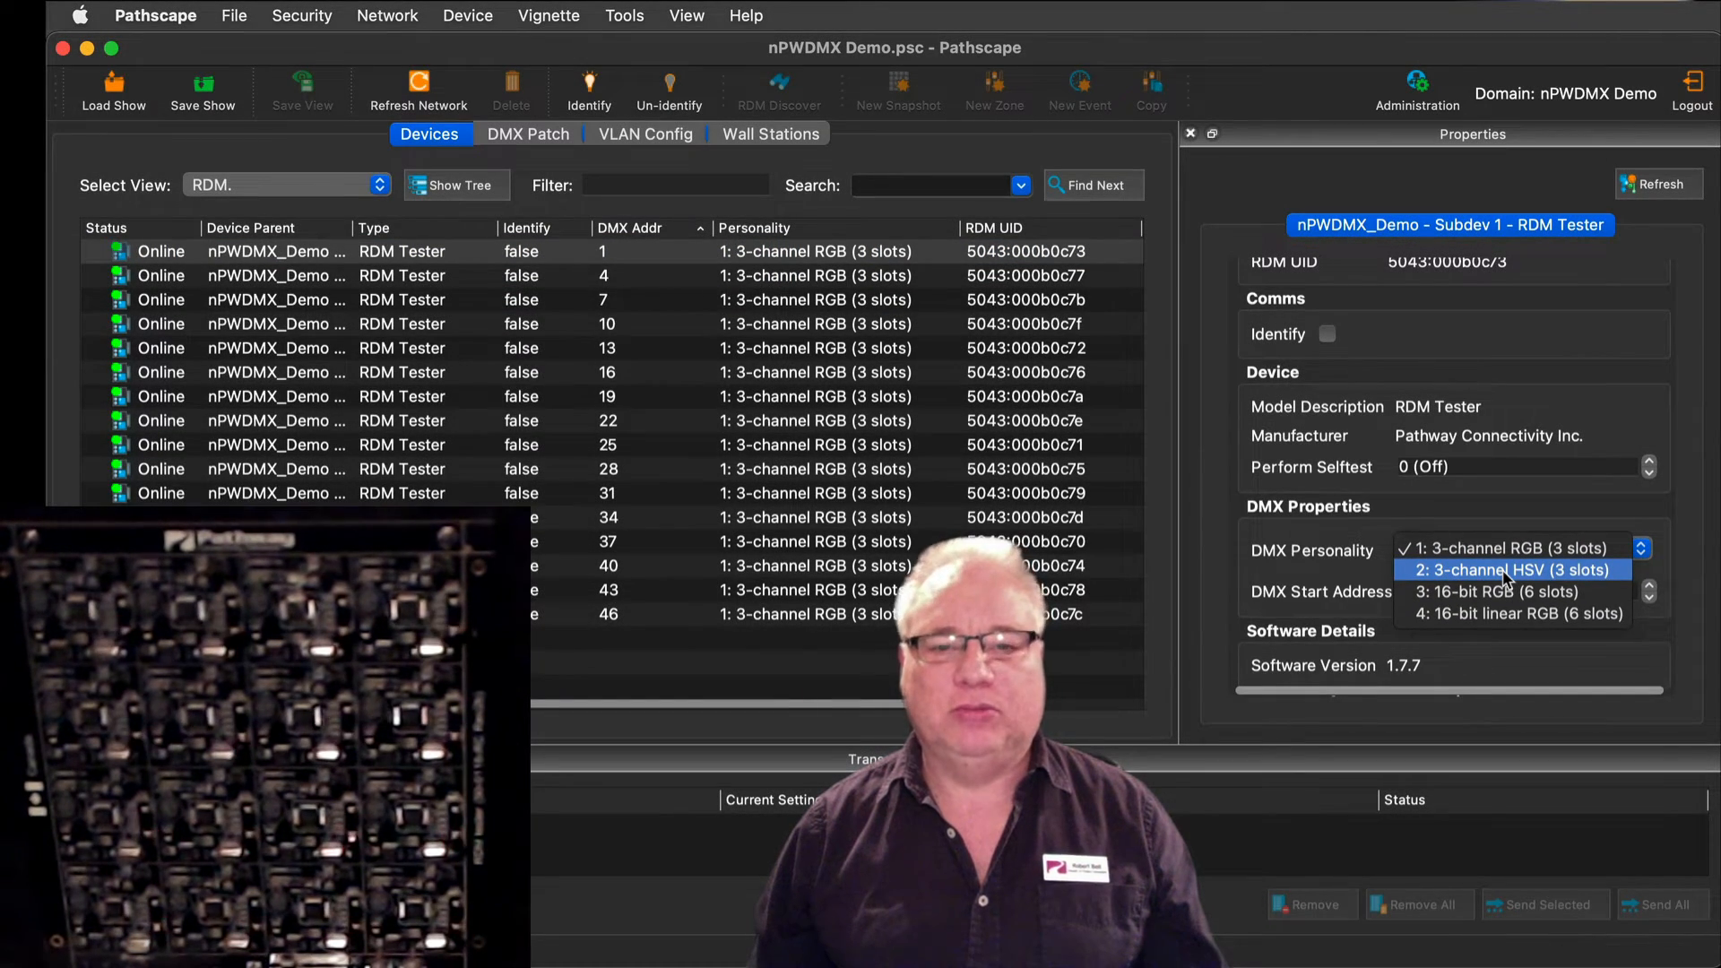
{"action": "left_click", "coordinate": [1507, 573]}
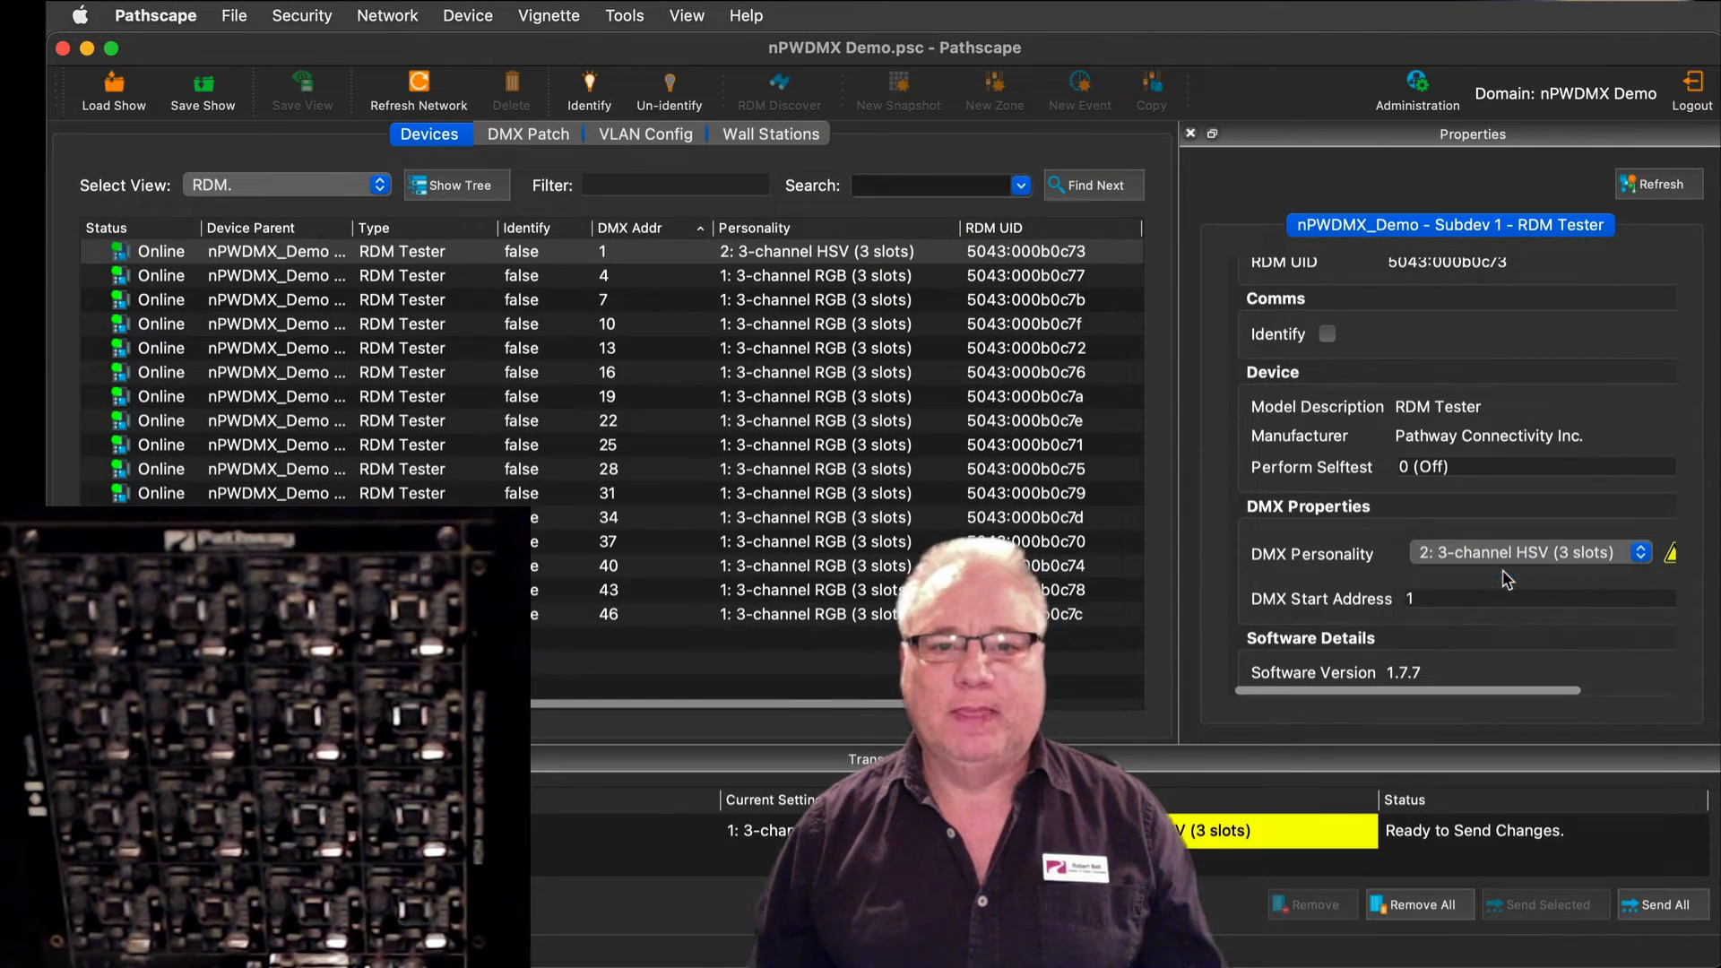
{"action": "left_click", "coordinate": [1684, 910]}
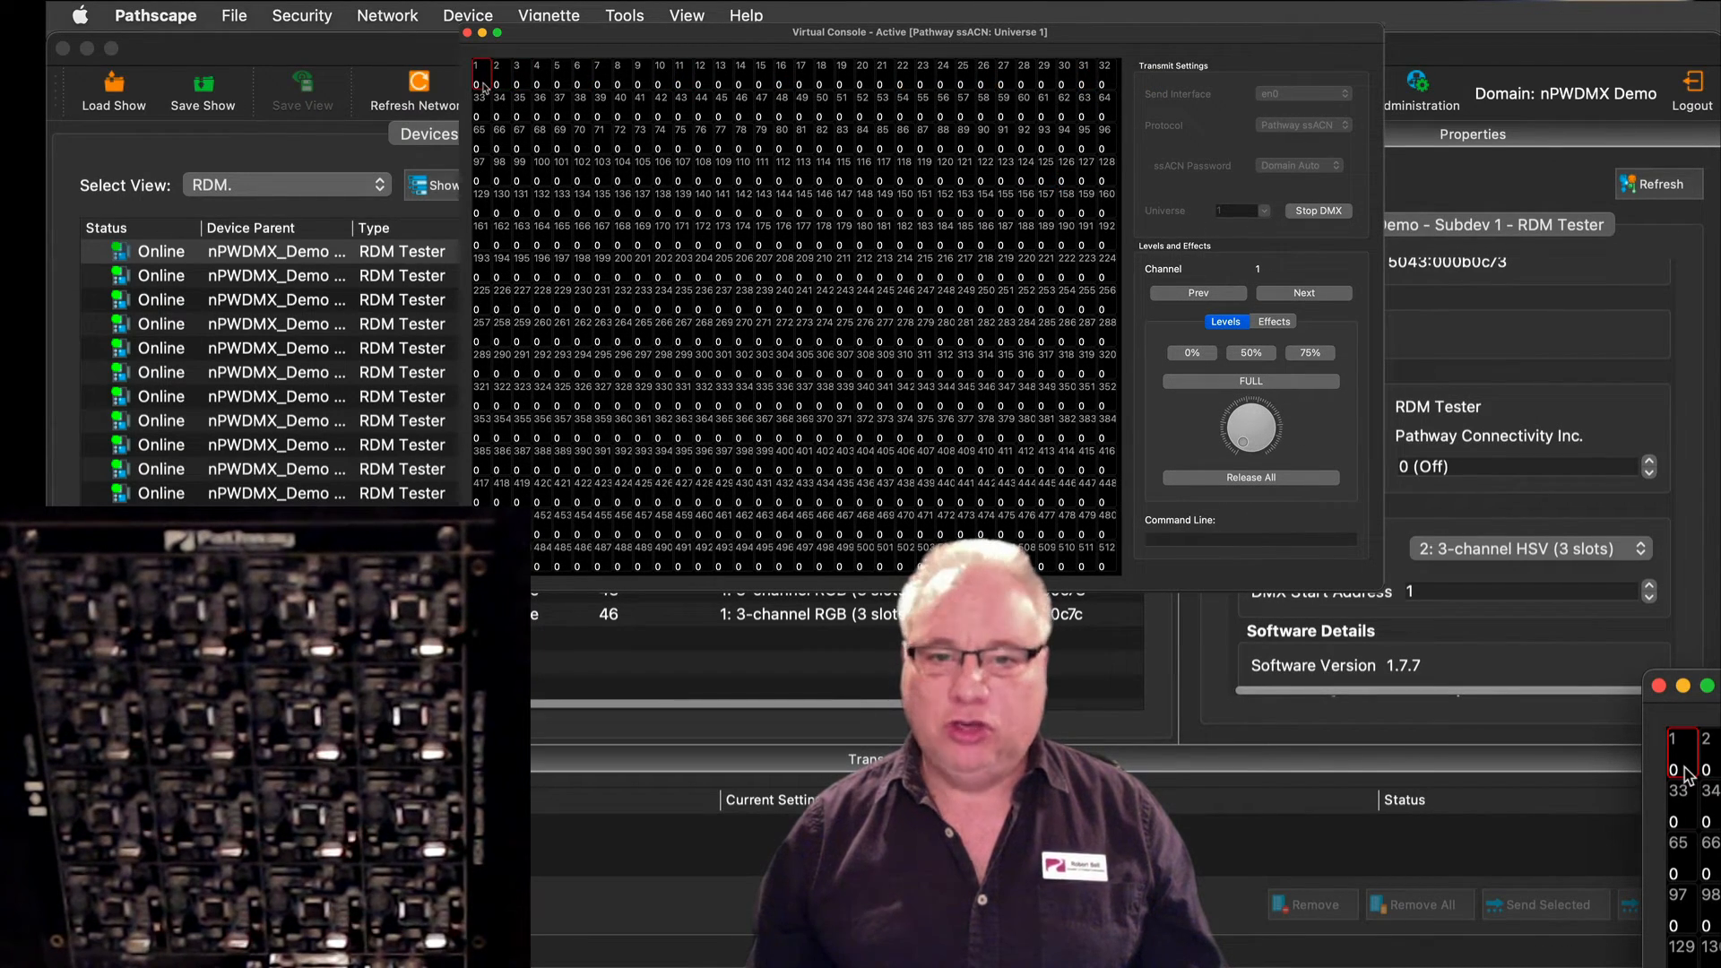
- Set channels 1, 2 and 3 to full in the Virtual Console and sweep channel 1's level to test the HSV fixture
{"action": "left_click", "coordinate": [1253, 382]}
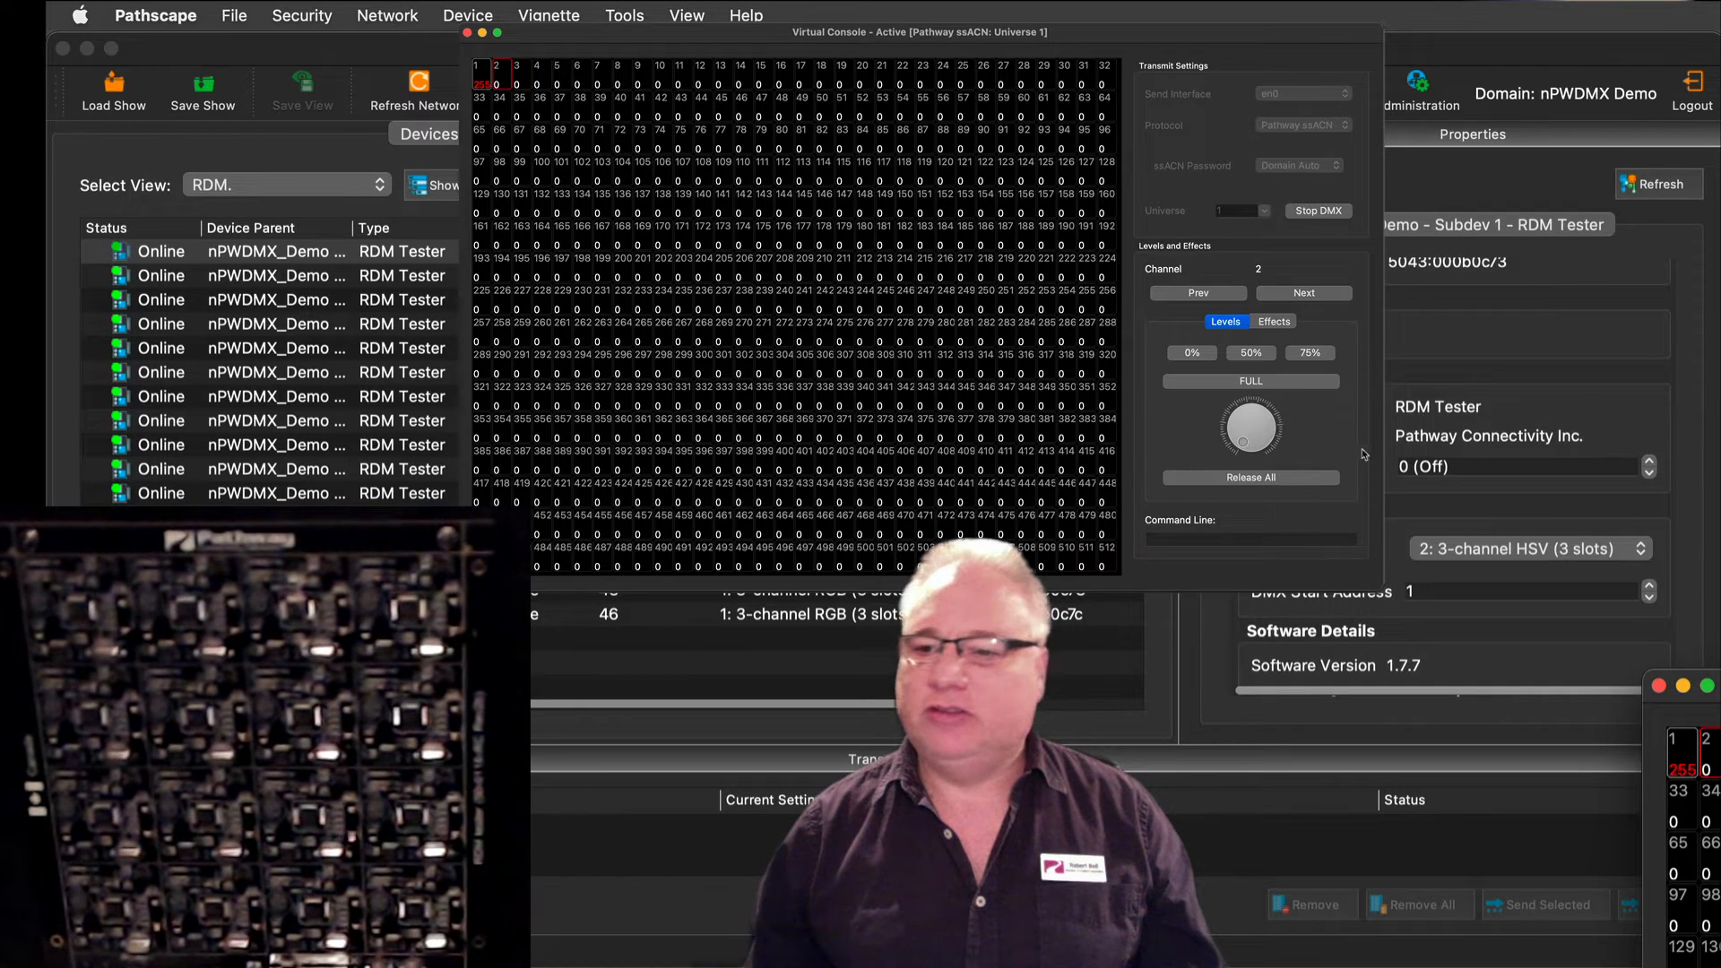
{"action": "left_click", "coordinate": [1245, 384]}
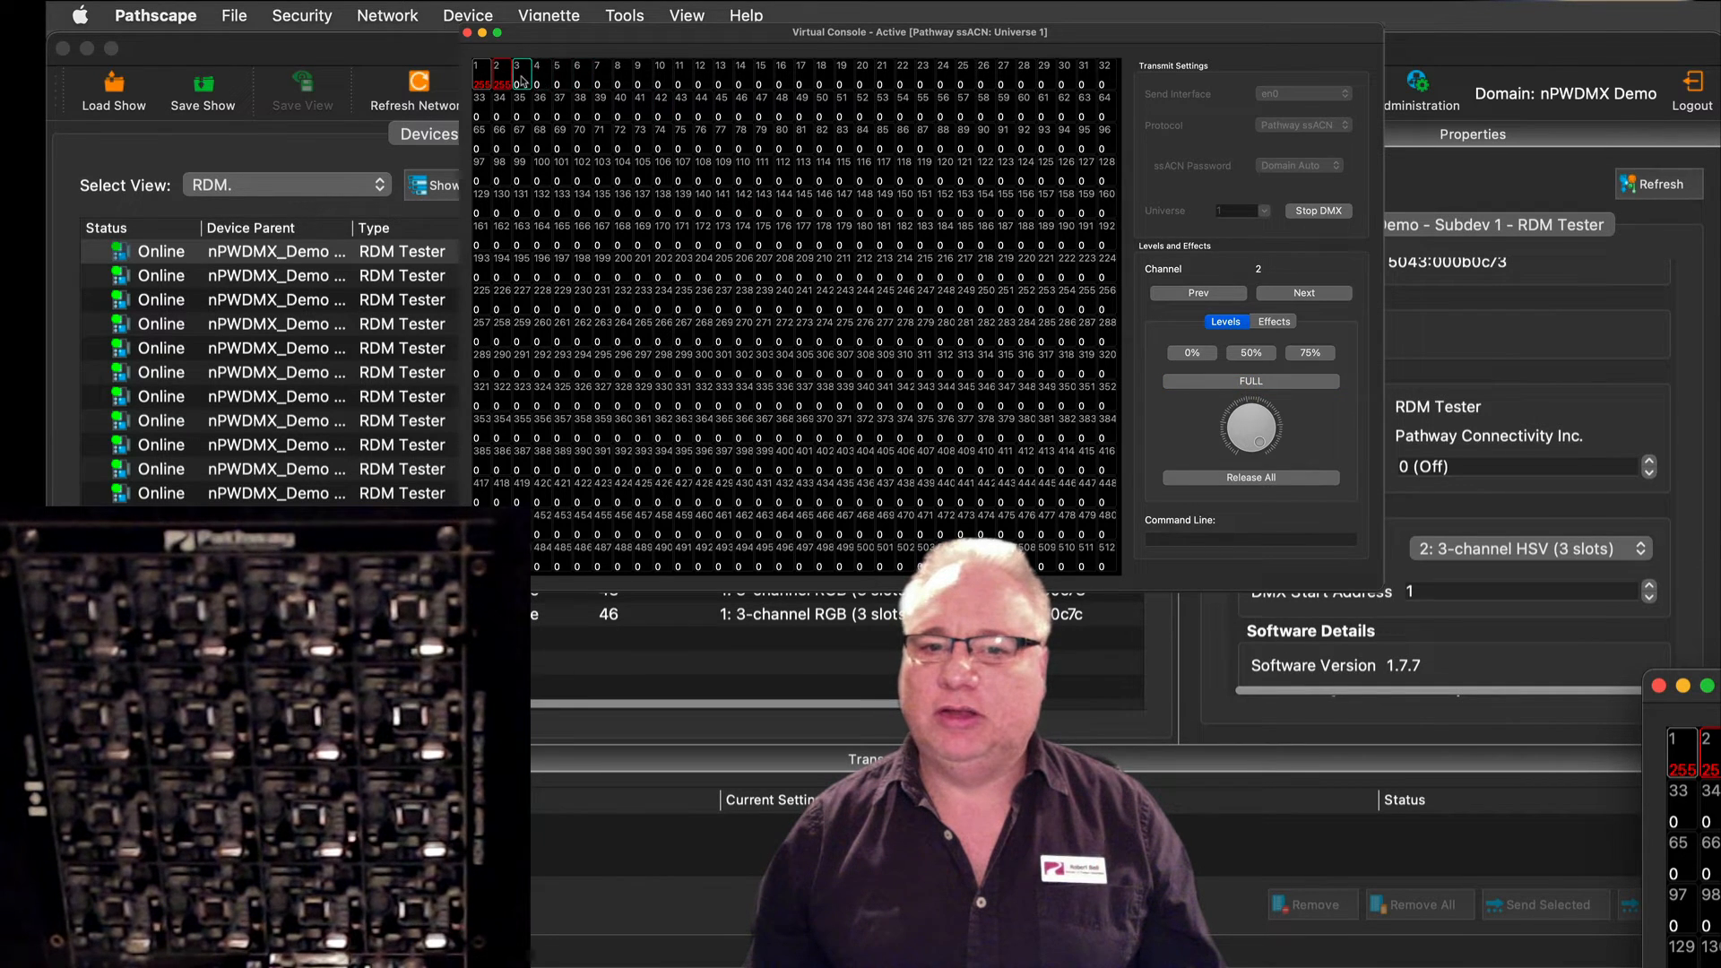
{"action": "left_click", "coordinate": [1246, 383]}
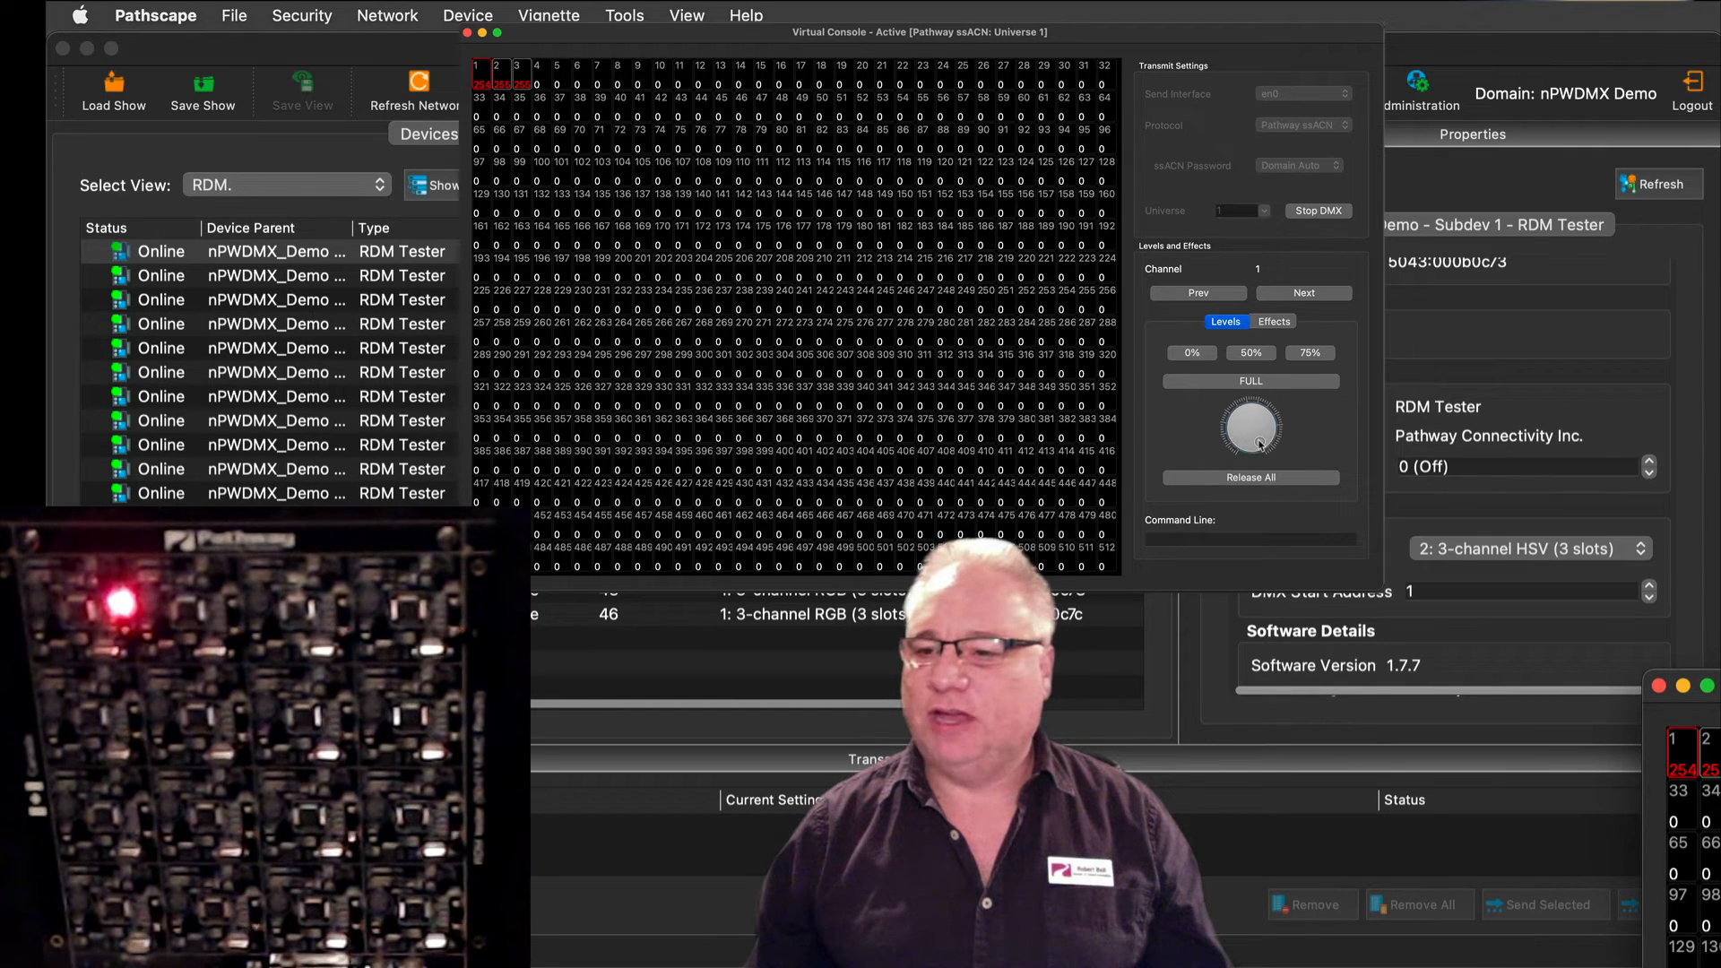
{"action": "mouse_move", "coordinate": [1264, 441]}
{"action": "left_mouse_down"}
{"action": "mouse_move", "coordinate": [1248, 418]}
{"action": "mouse_move", "coordinate": [1248, 455]}
{"action": "mouse_move", "coordinate": [1236, 431]}
{"action": "mouse_move", "coordinate": [1266, 420]}
{"action": "mouse_move", "coordinate": [1272, 448]}
{"action": "left_mouse_up"}
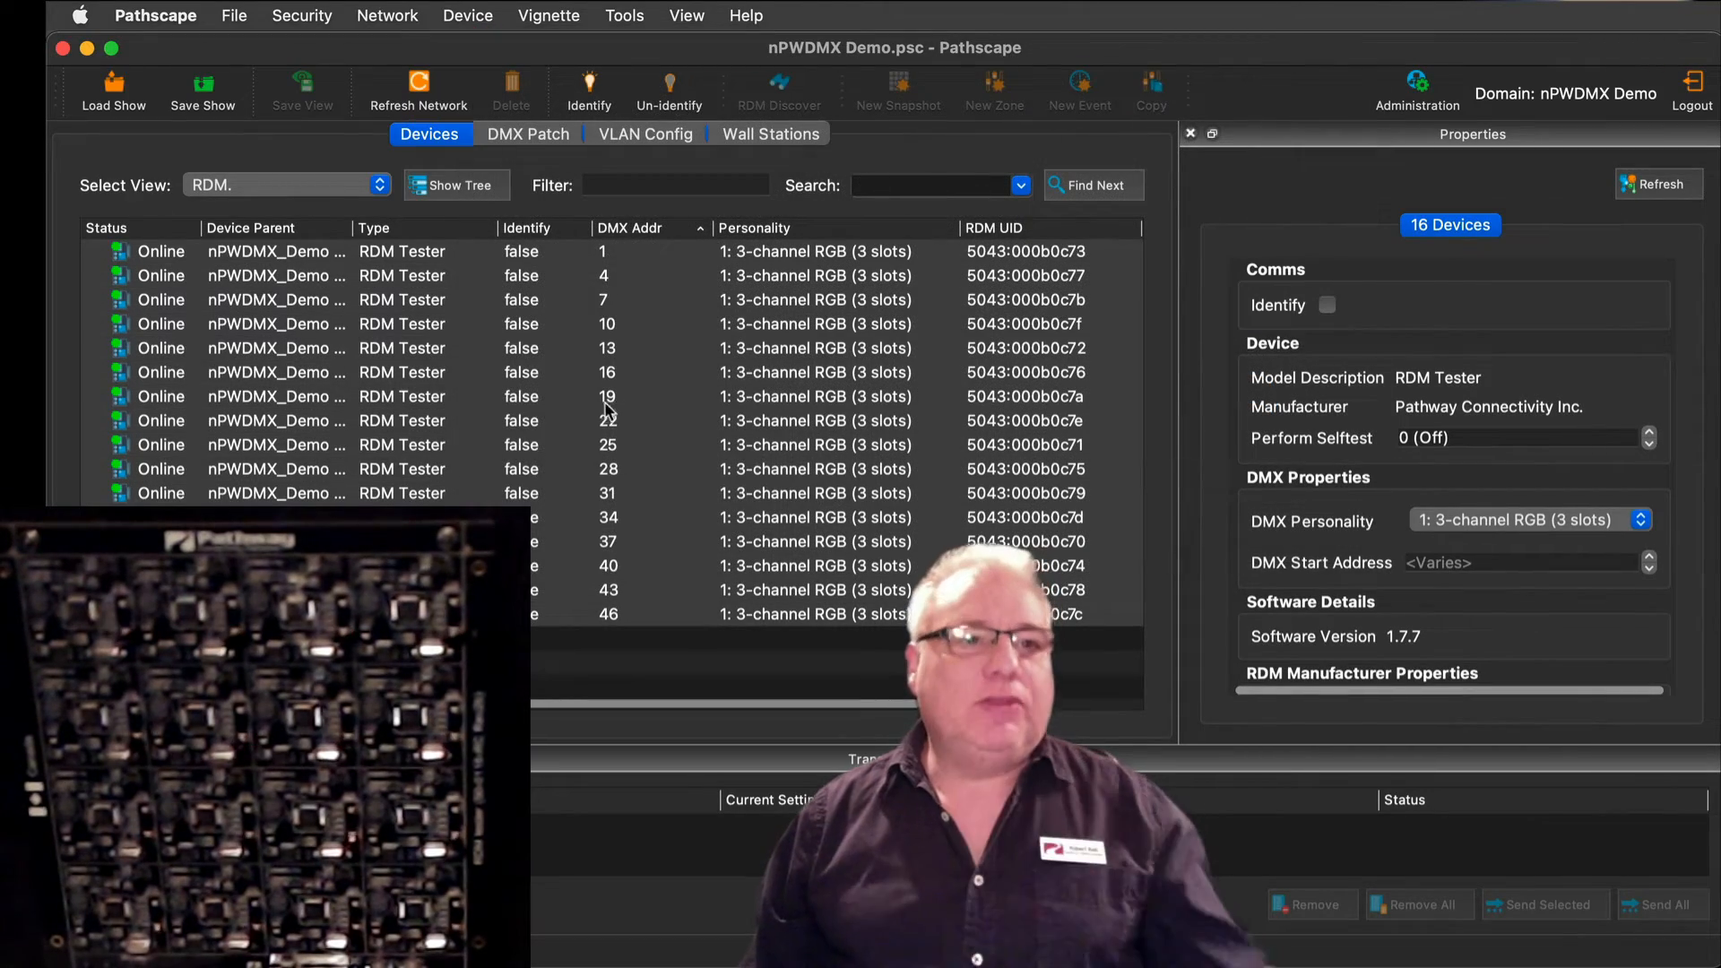
- Review the RDM manufacturer and sensor properties of the RDM Testers at DMX addresses 1, 4 and 10
{"action": "left_click", "coordinate": [487, 254]}
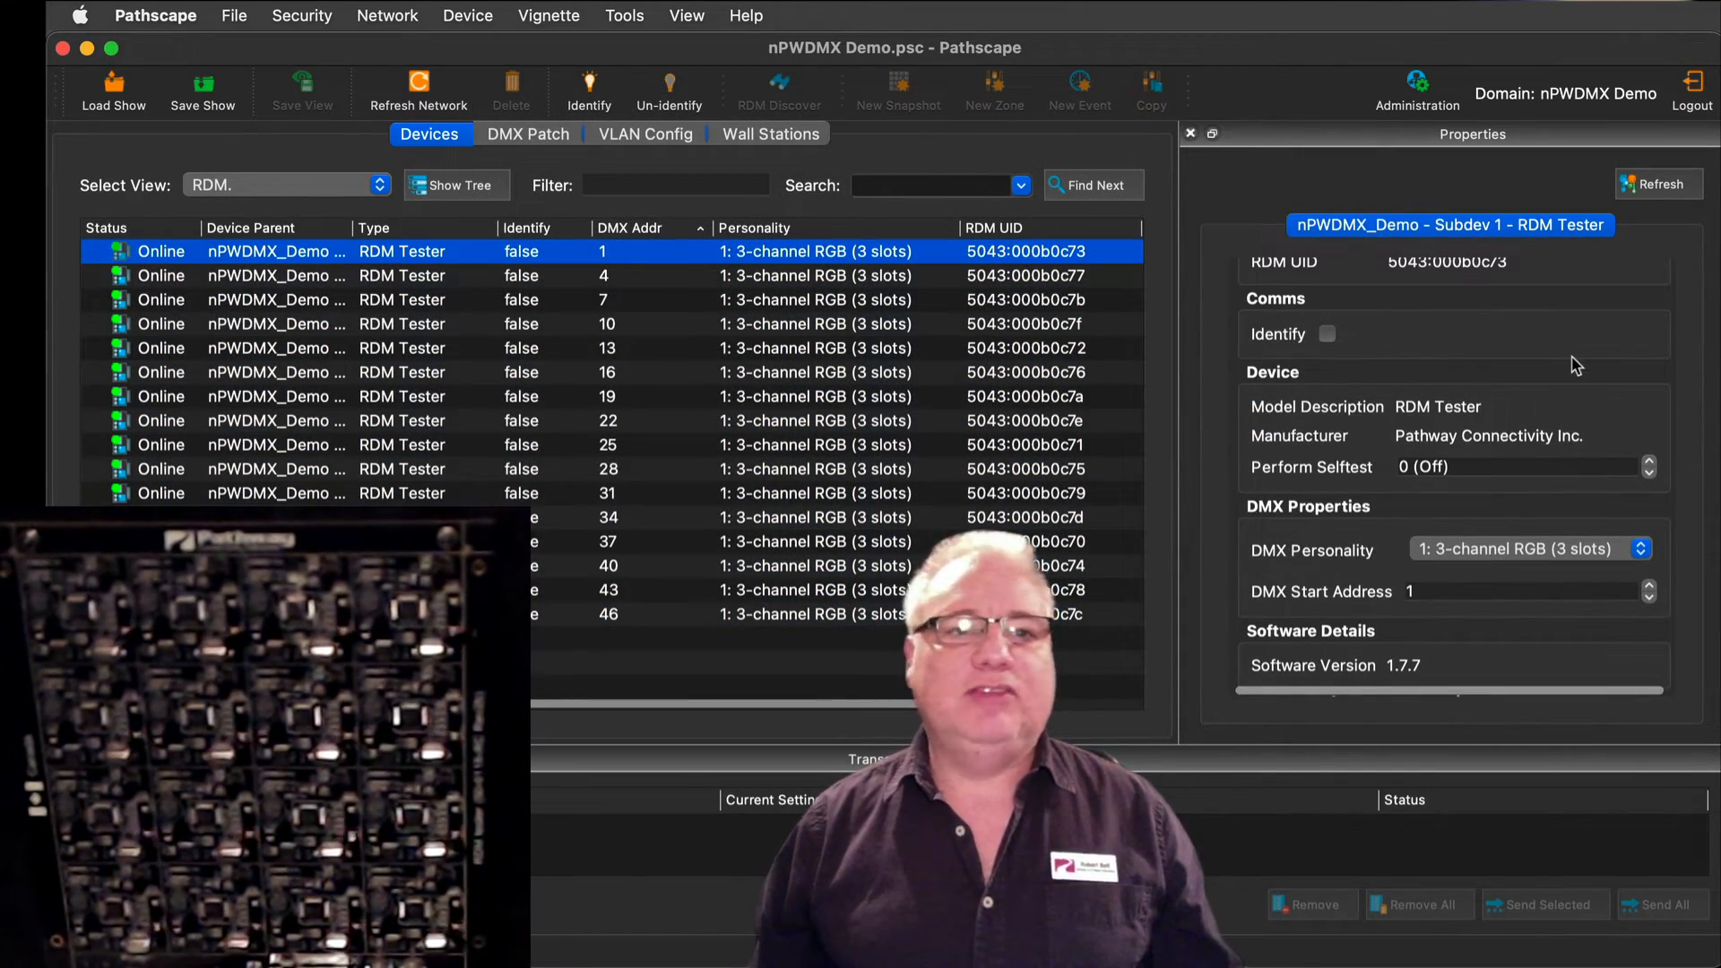
{"action": "scroll", "coordinate": [1427, 330], "scroll_direction": "down", "scroll_amount": 10}
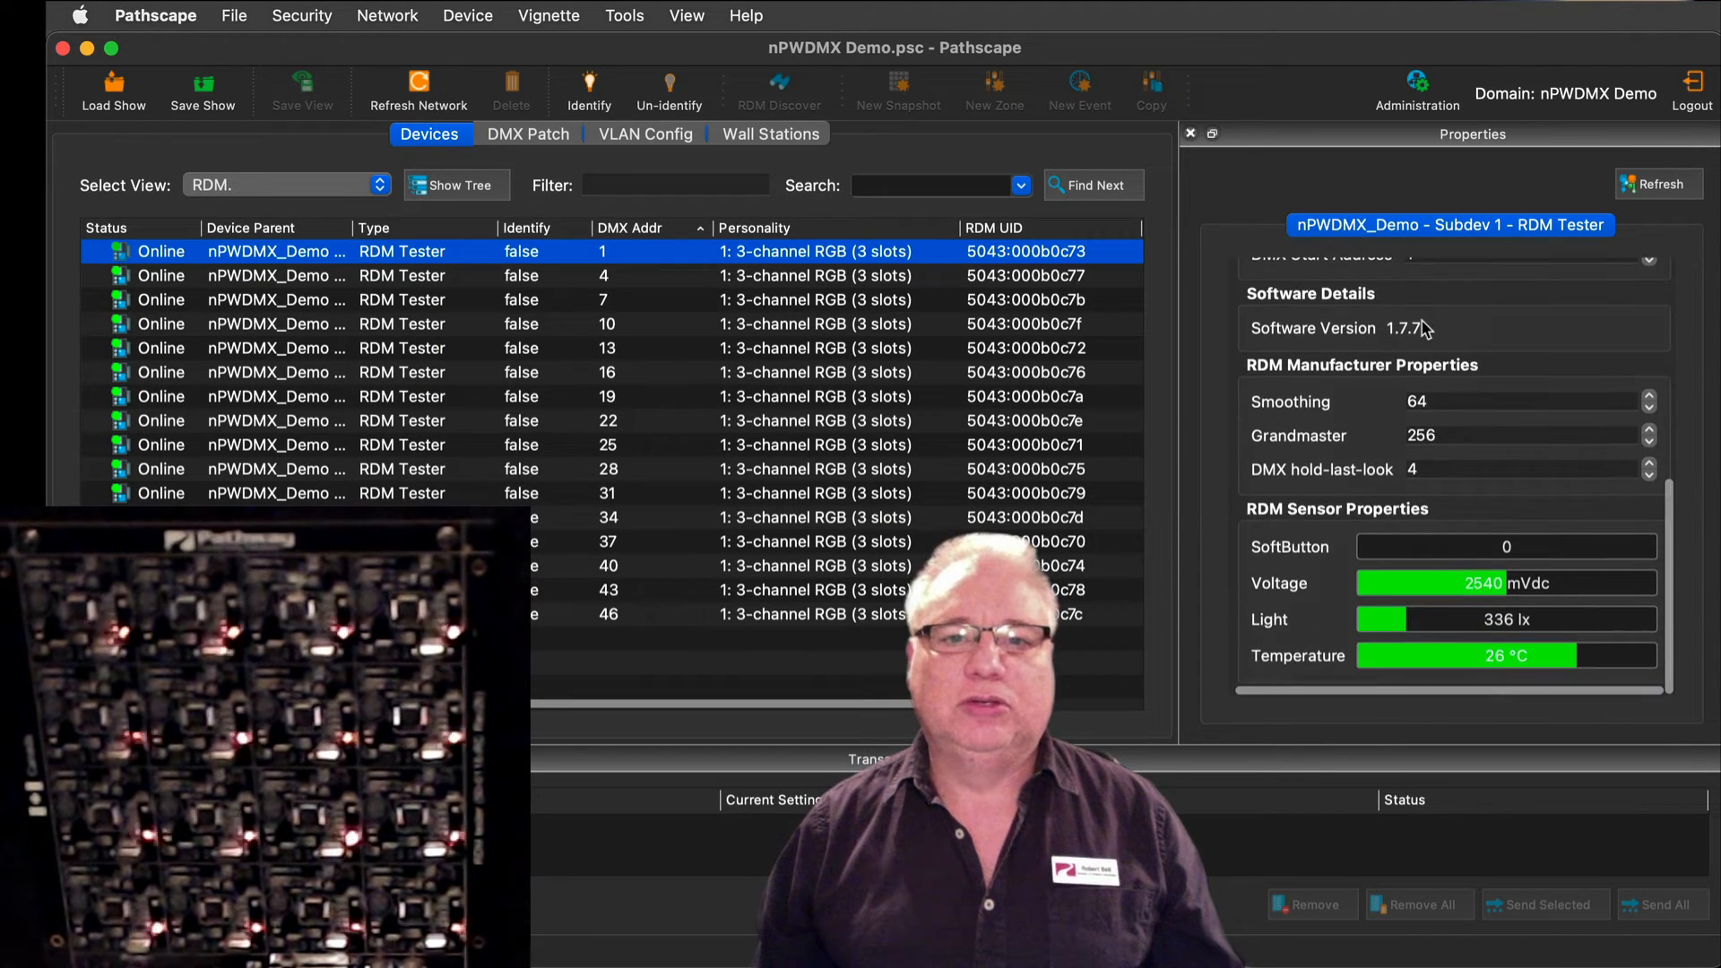
{"action": "left_click", "coordinate": [585, 277]}
{"action": "left_click", "coordinate": [585, 254]}
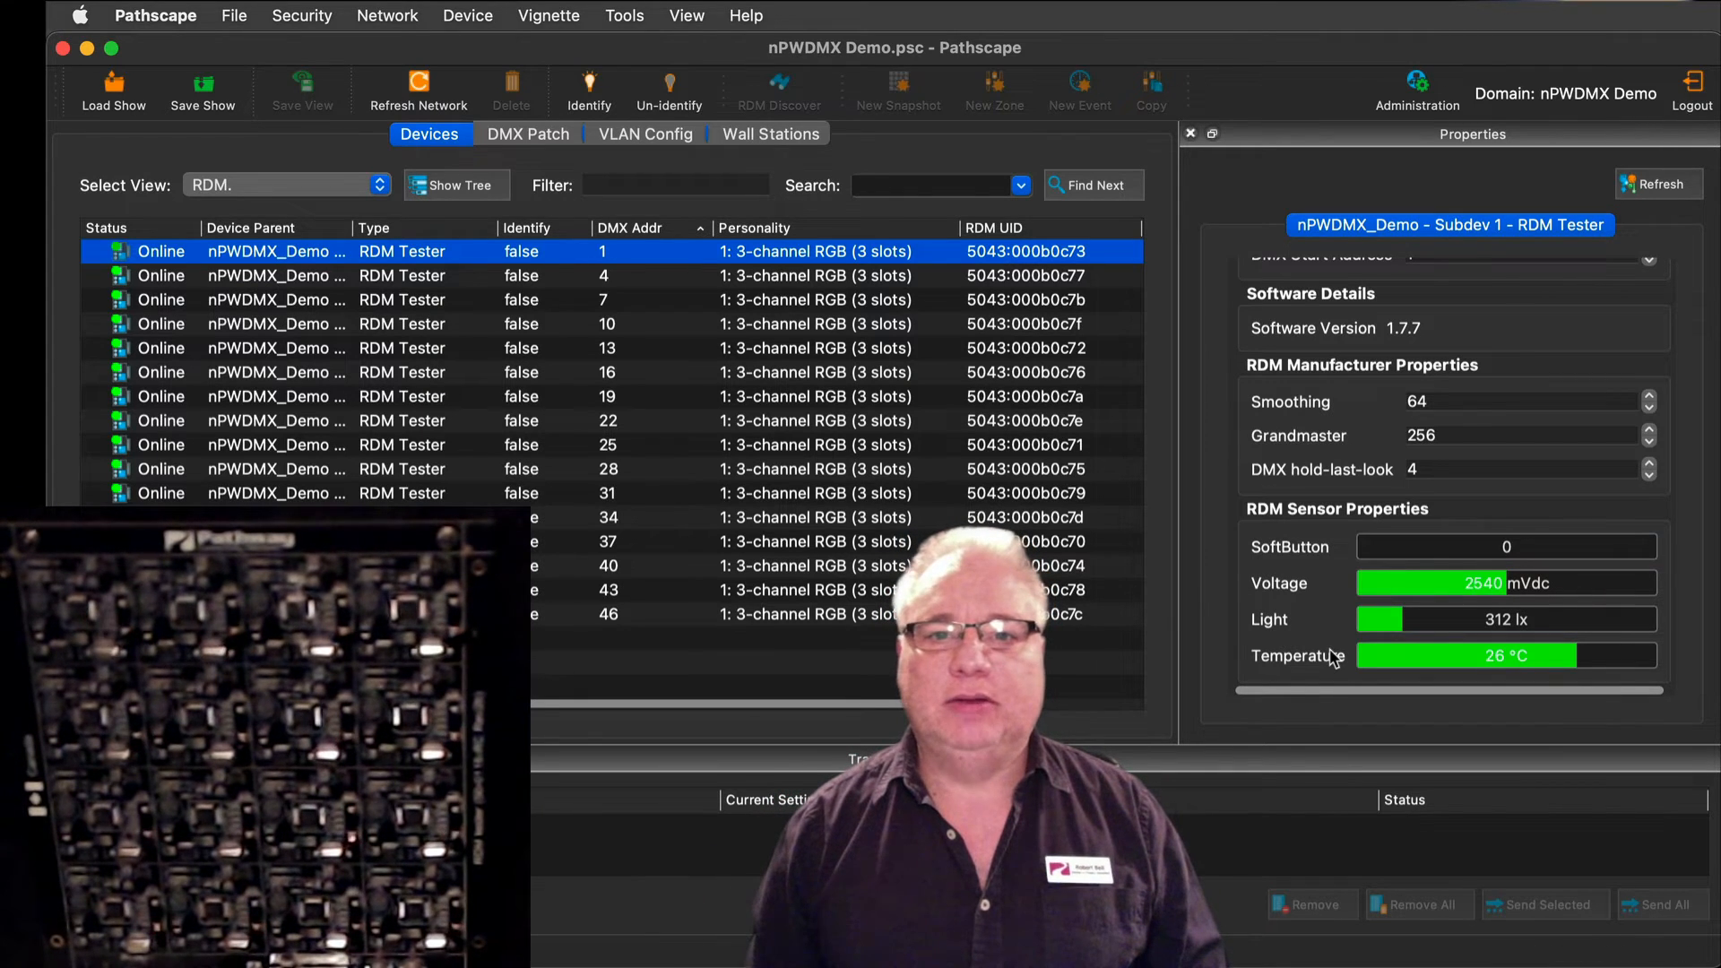
{"action": "left_click", "coordinate": [791, 328]}
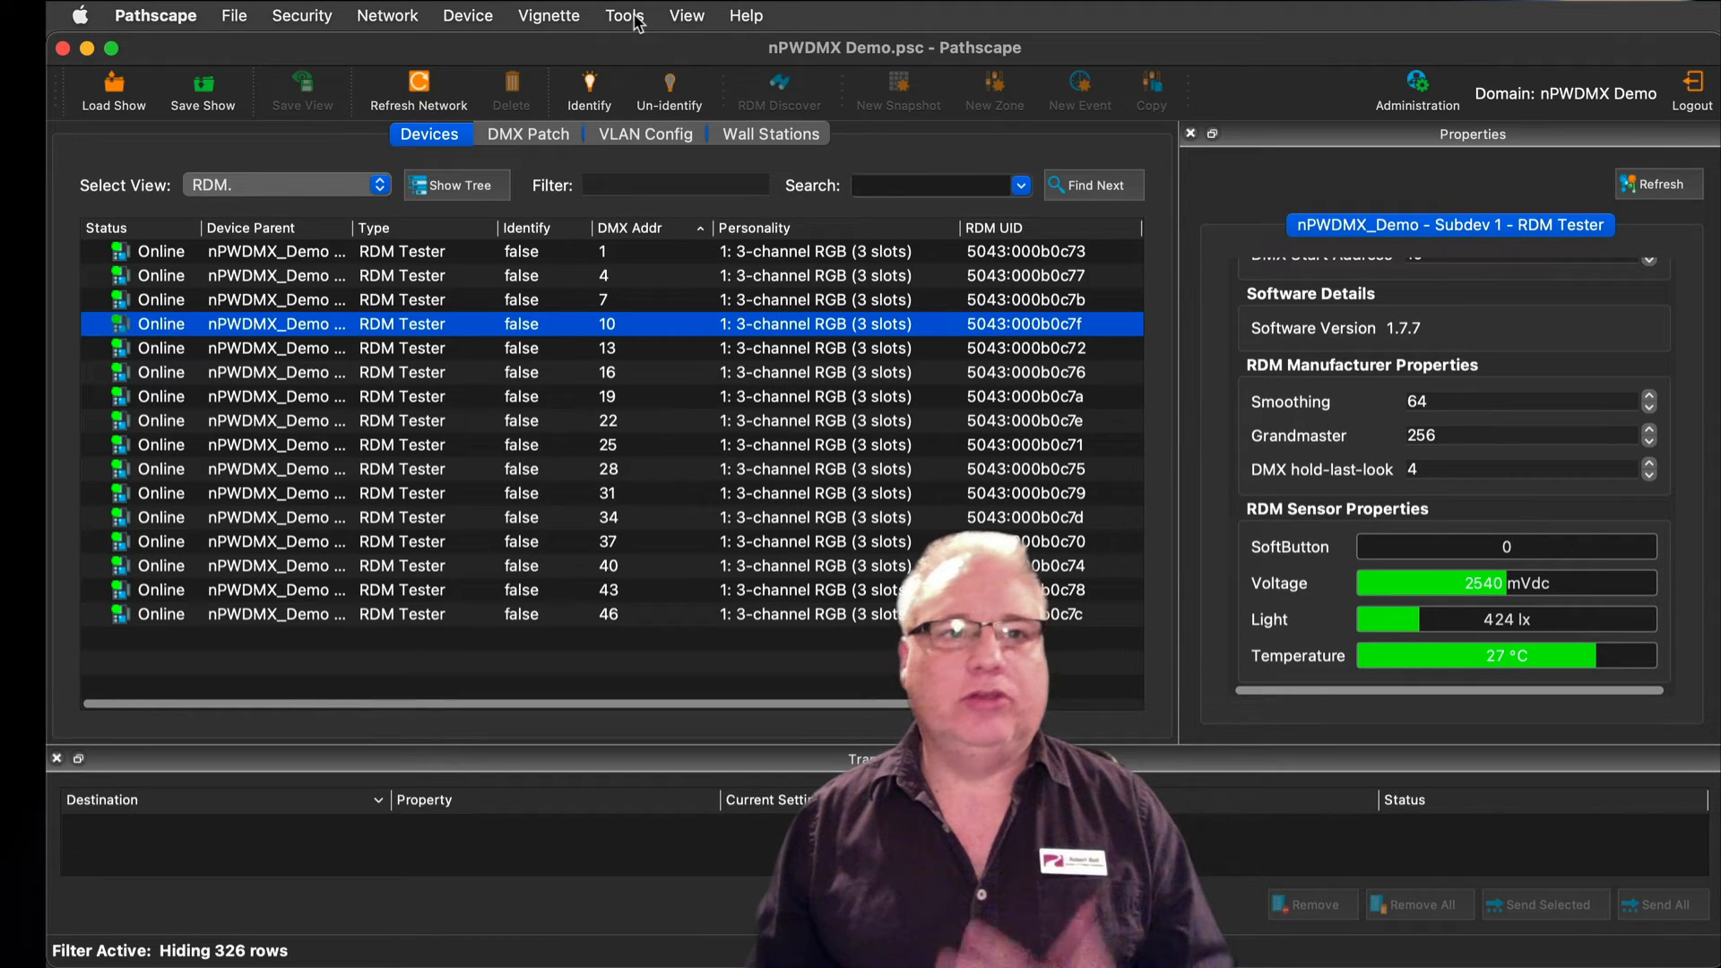
- Open the Data Scope for Pathway ssACN and look through all channel levels of universe 1 in the DMX Monitor
{"action": "left_click", "coordinate": [633, 22]}
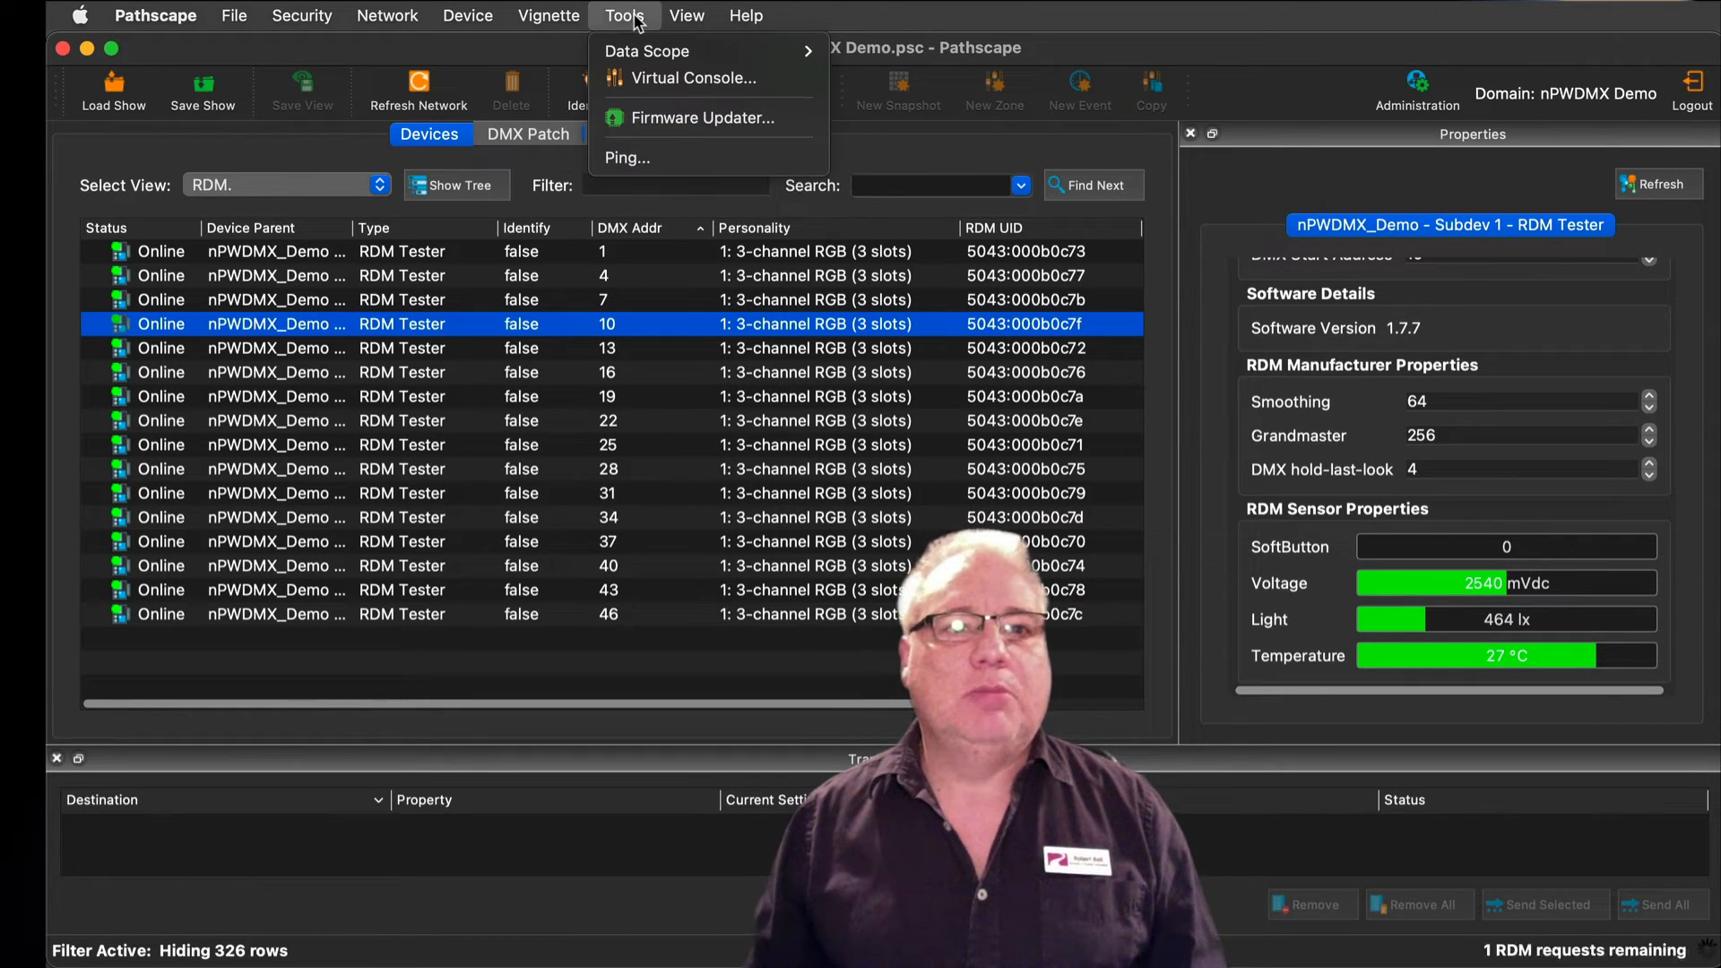
{"action": "mouse_move", "coordinate": [657, 56]}
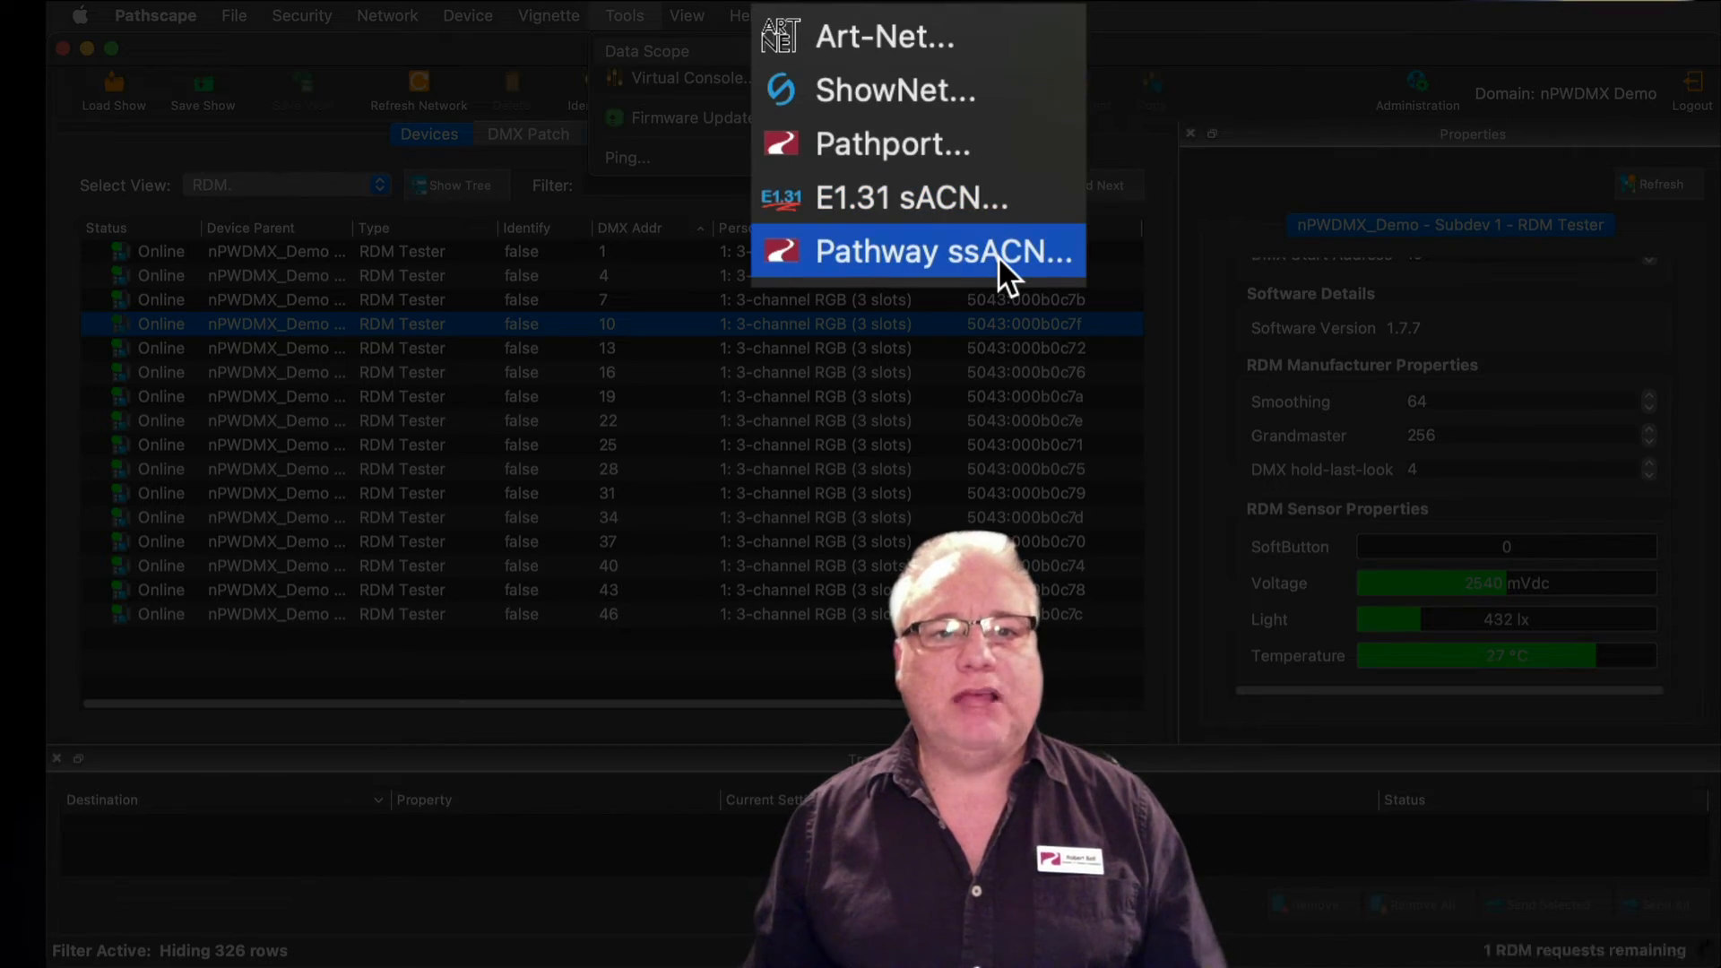
{"action": "left_click", "coordinate": [961, 167]}
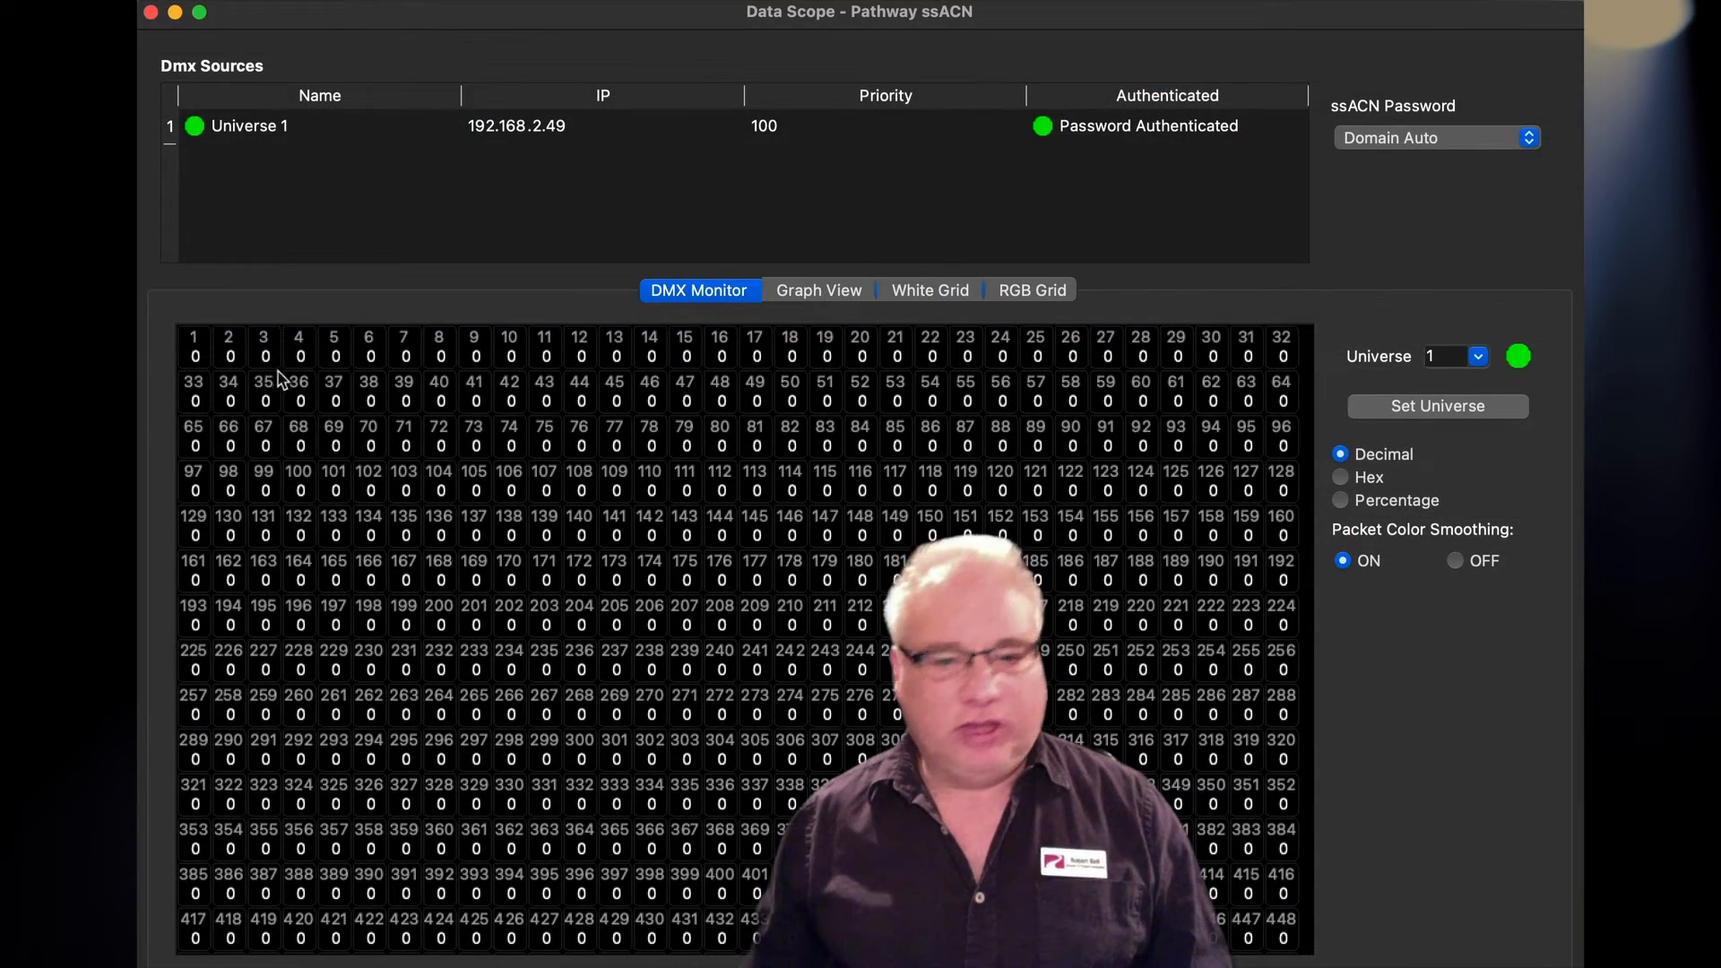
{"action": "scroll", "coordinate": [1248, 866], "scroll_direction": "down", "scroll_amount": 2}
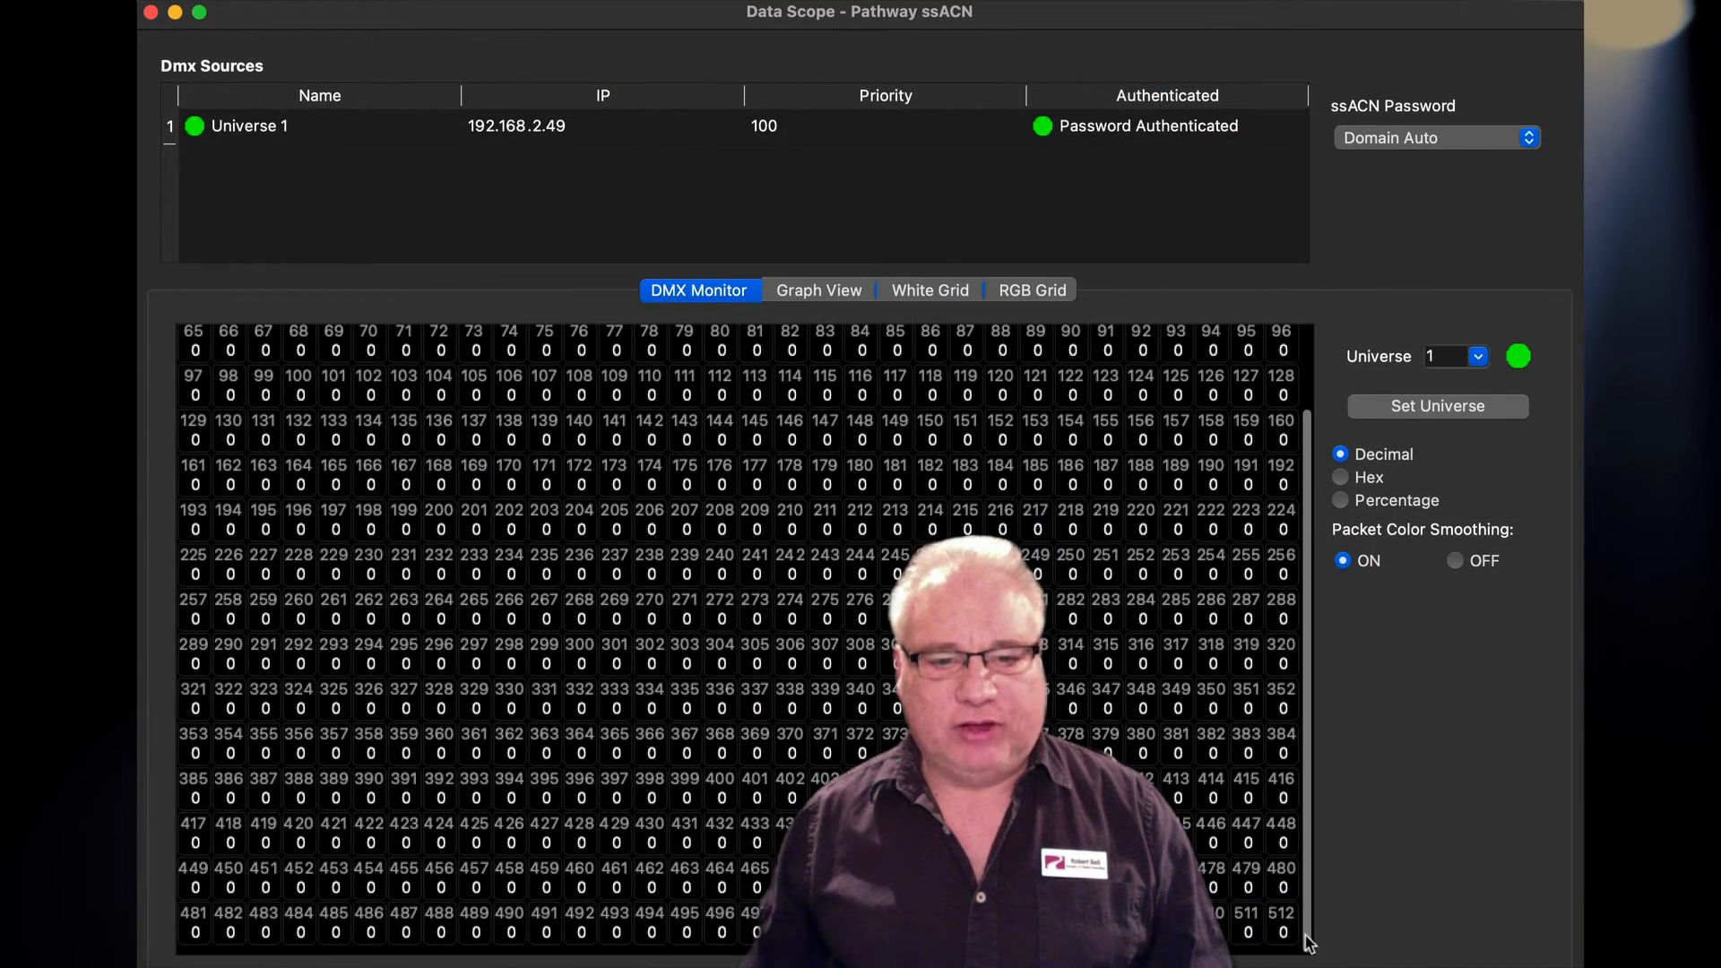
{"action": "scroll", "coordinate": [1212, 895], "scroll_direction": "up", "scroll_amount": 2}
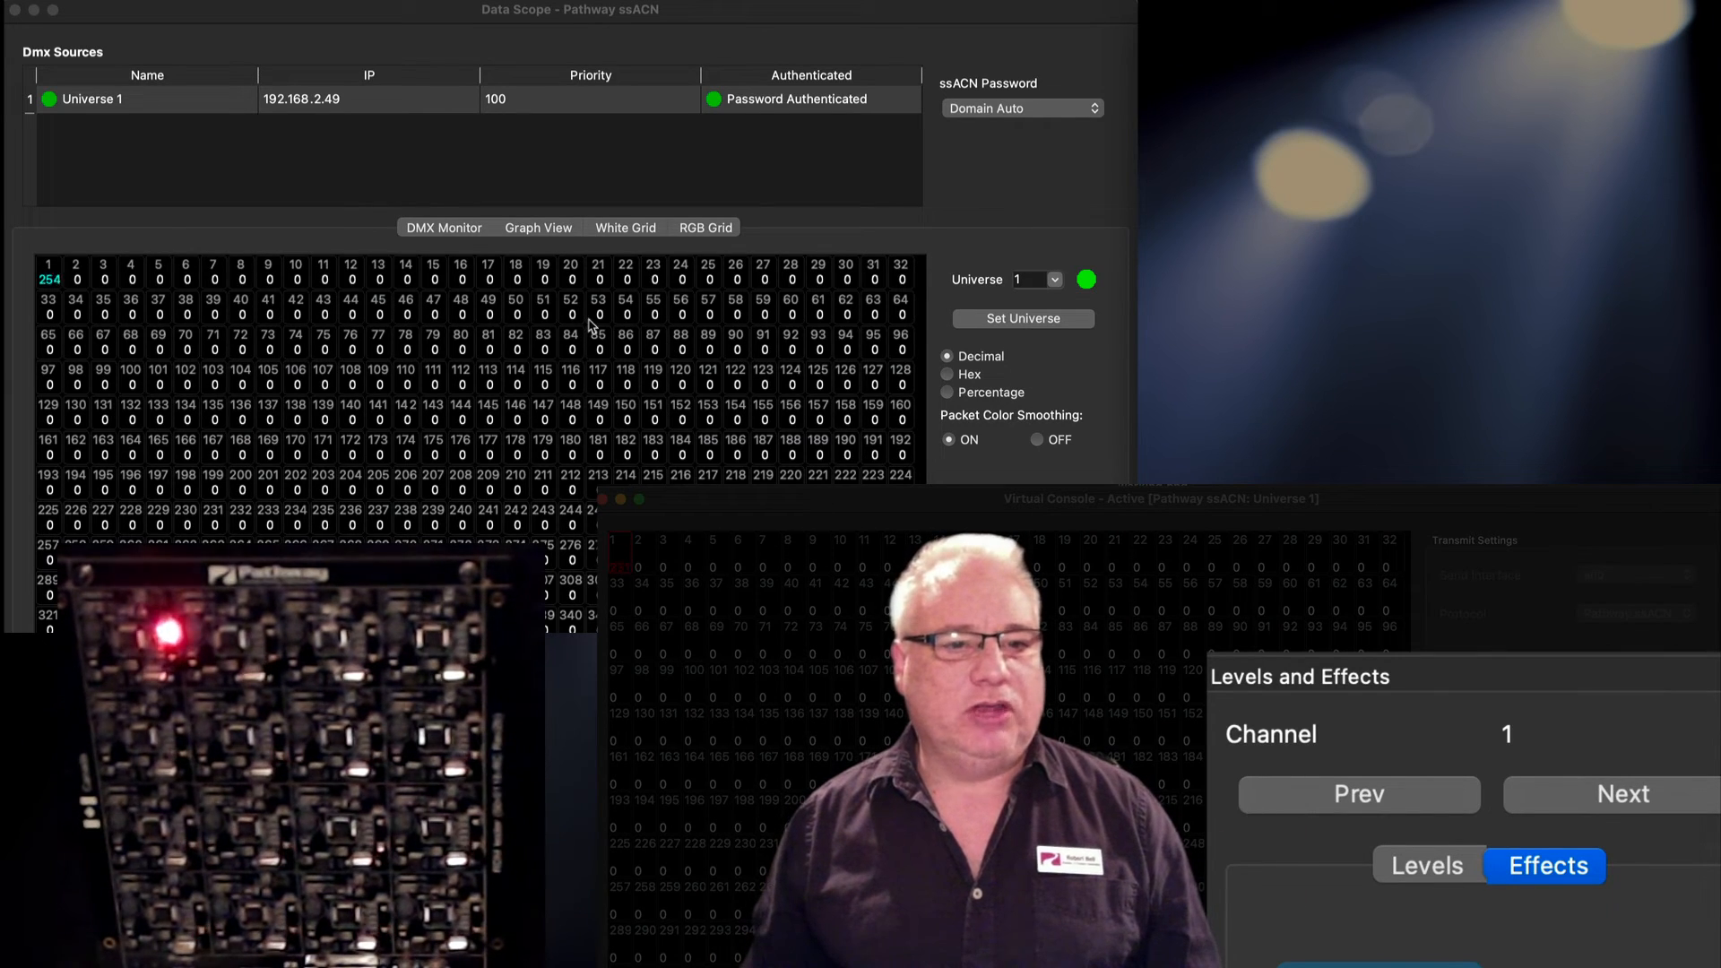
- View the universe 1 levels in the Data Scope as a White Grid, an RGB Grid and a graph
{"action": "left_click", "coordinate": [629, 228]}
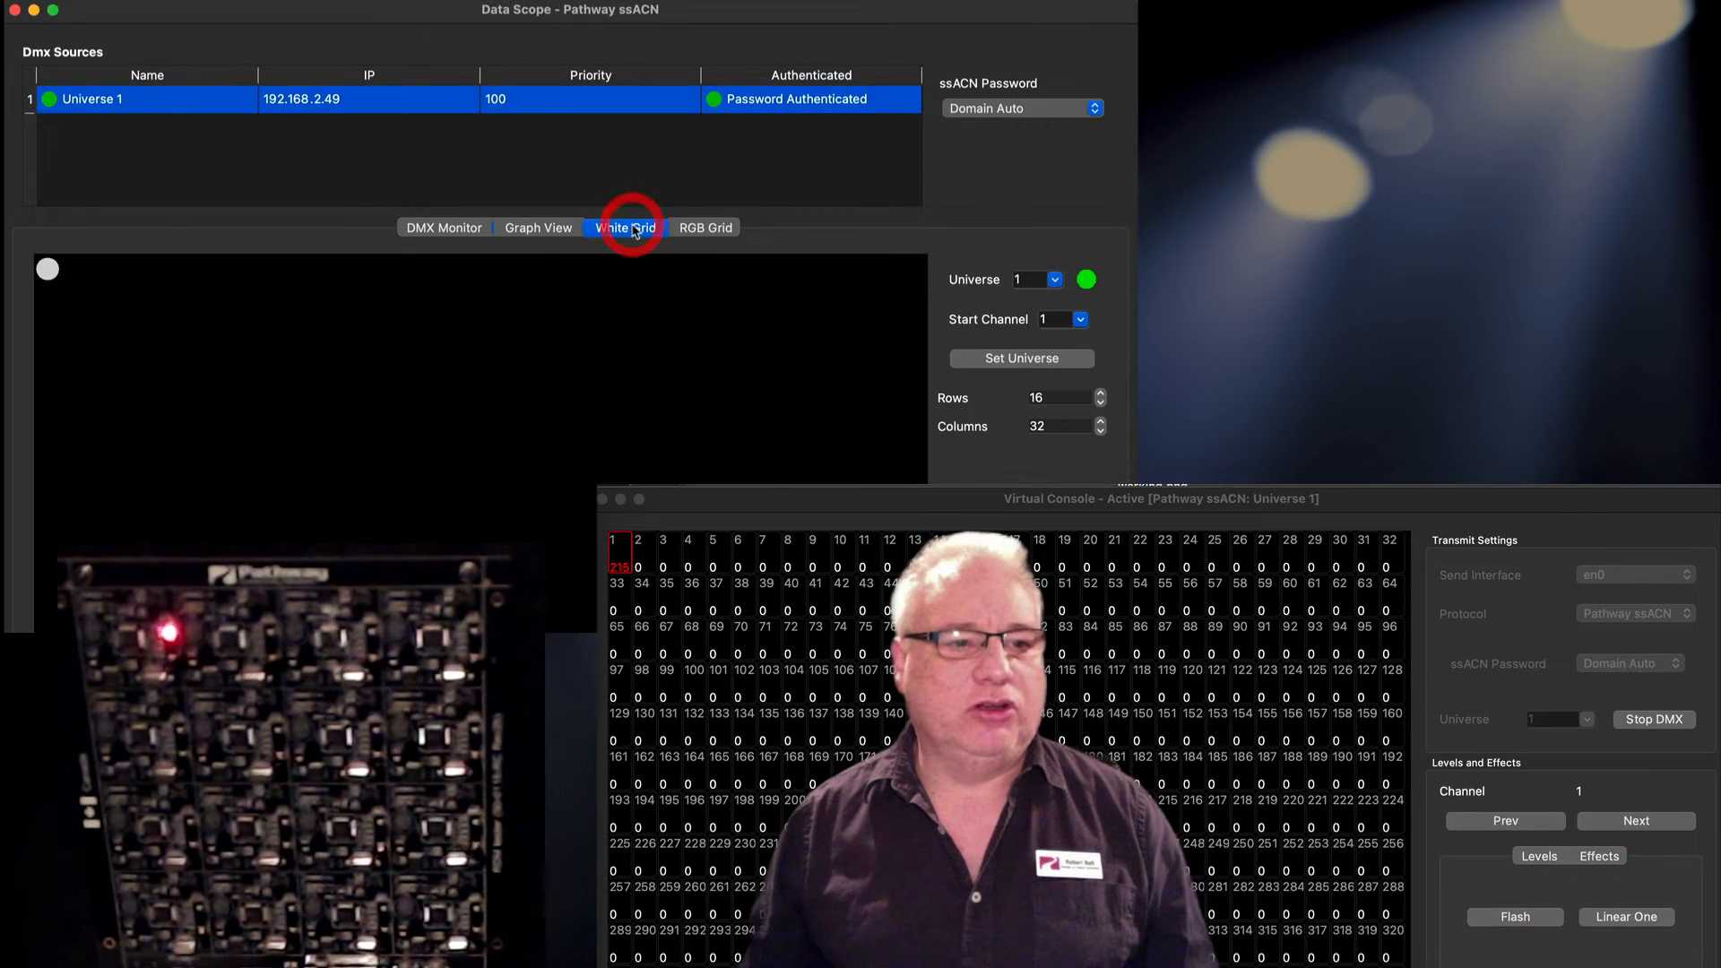
{"action": "left_click", "coordinate": [715, 232]}
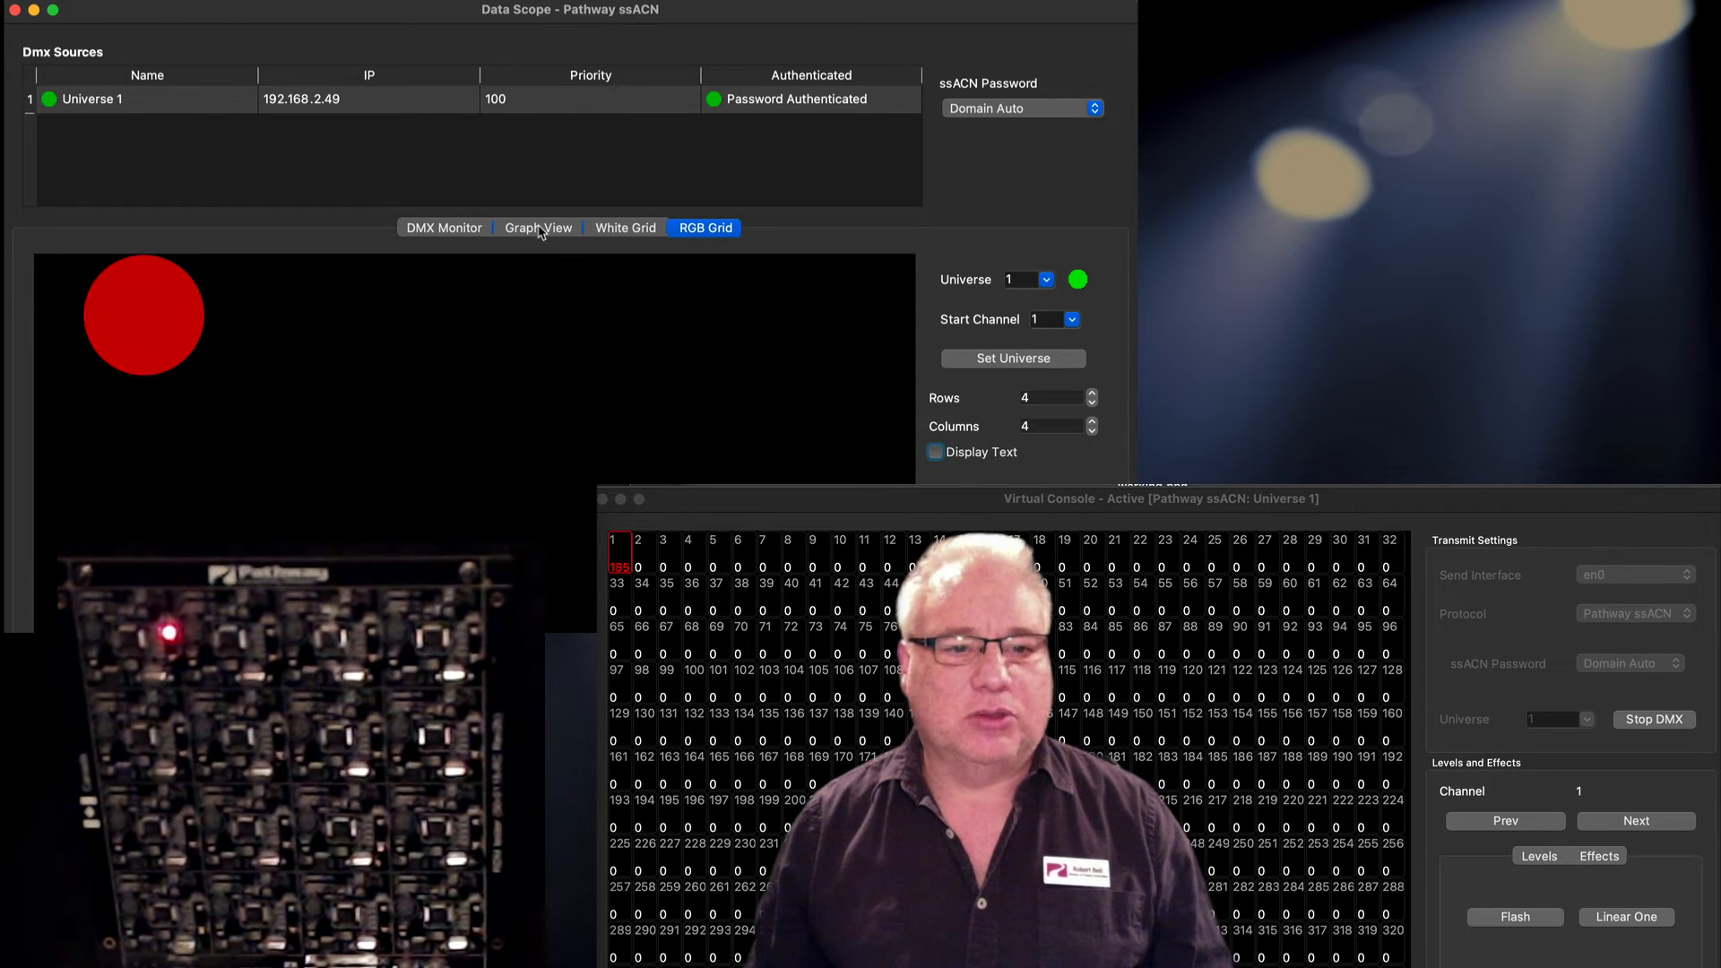
{"action": "left_click", "coordinate": [543, 227]}
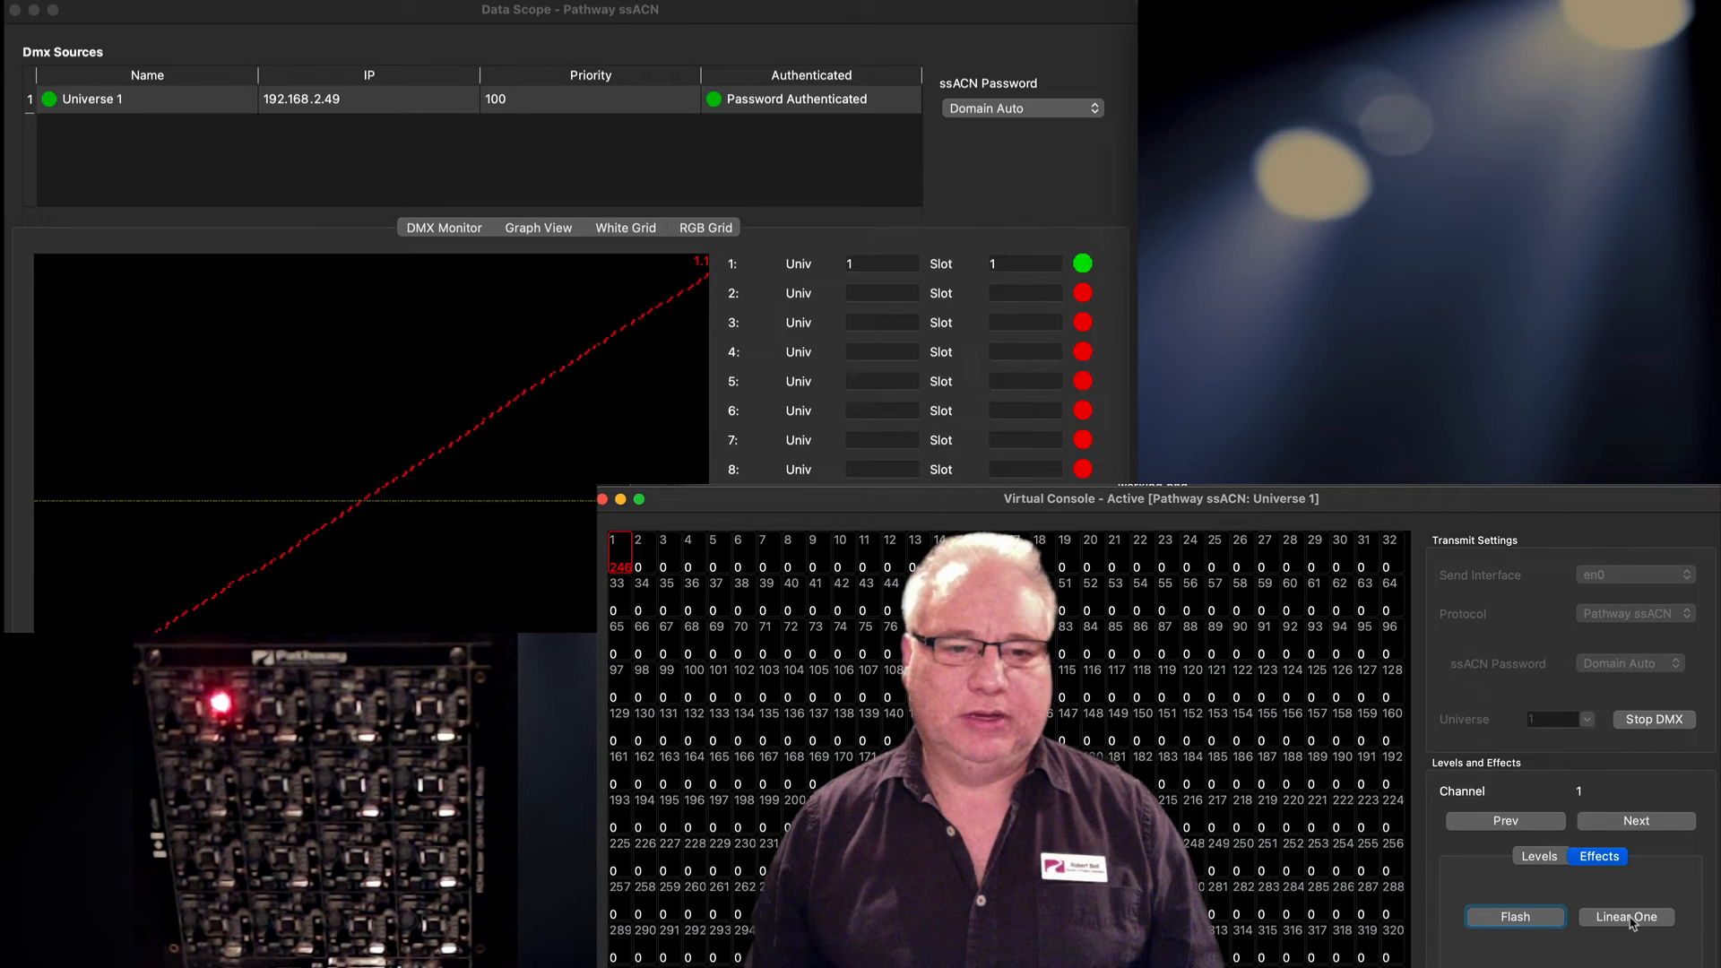
{"action": "left_click", "coordinate": [881, 11]}
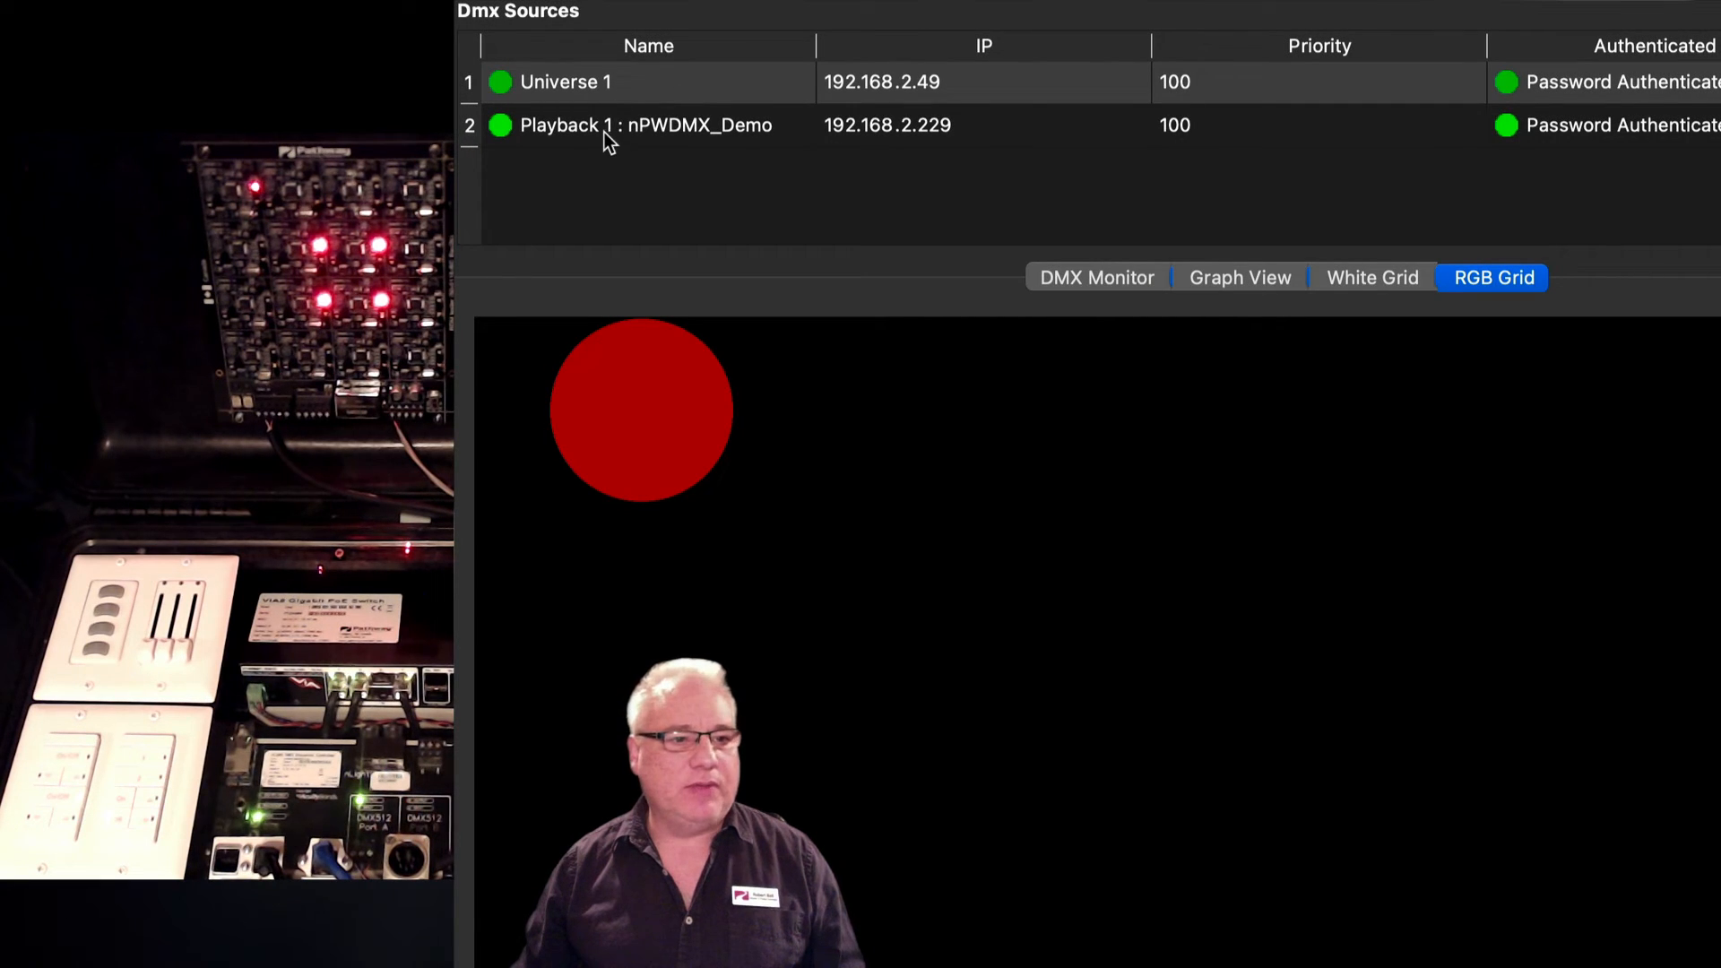
- Compare the RGB Grid output of Playback 1 : nPWDMX_Demo with both Universe 1 sources at 192.168.2.49
{"action": "left_click", "coordinate": [685, 129]}
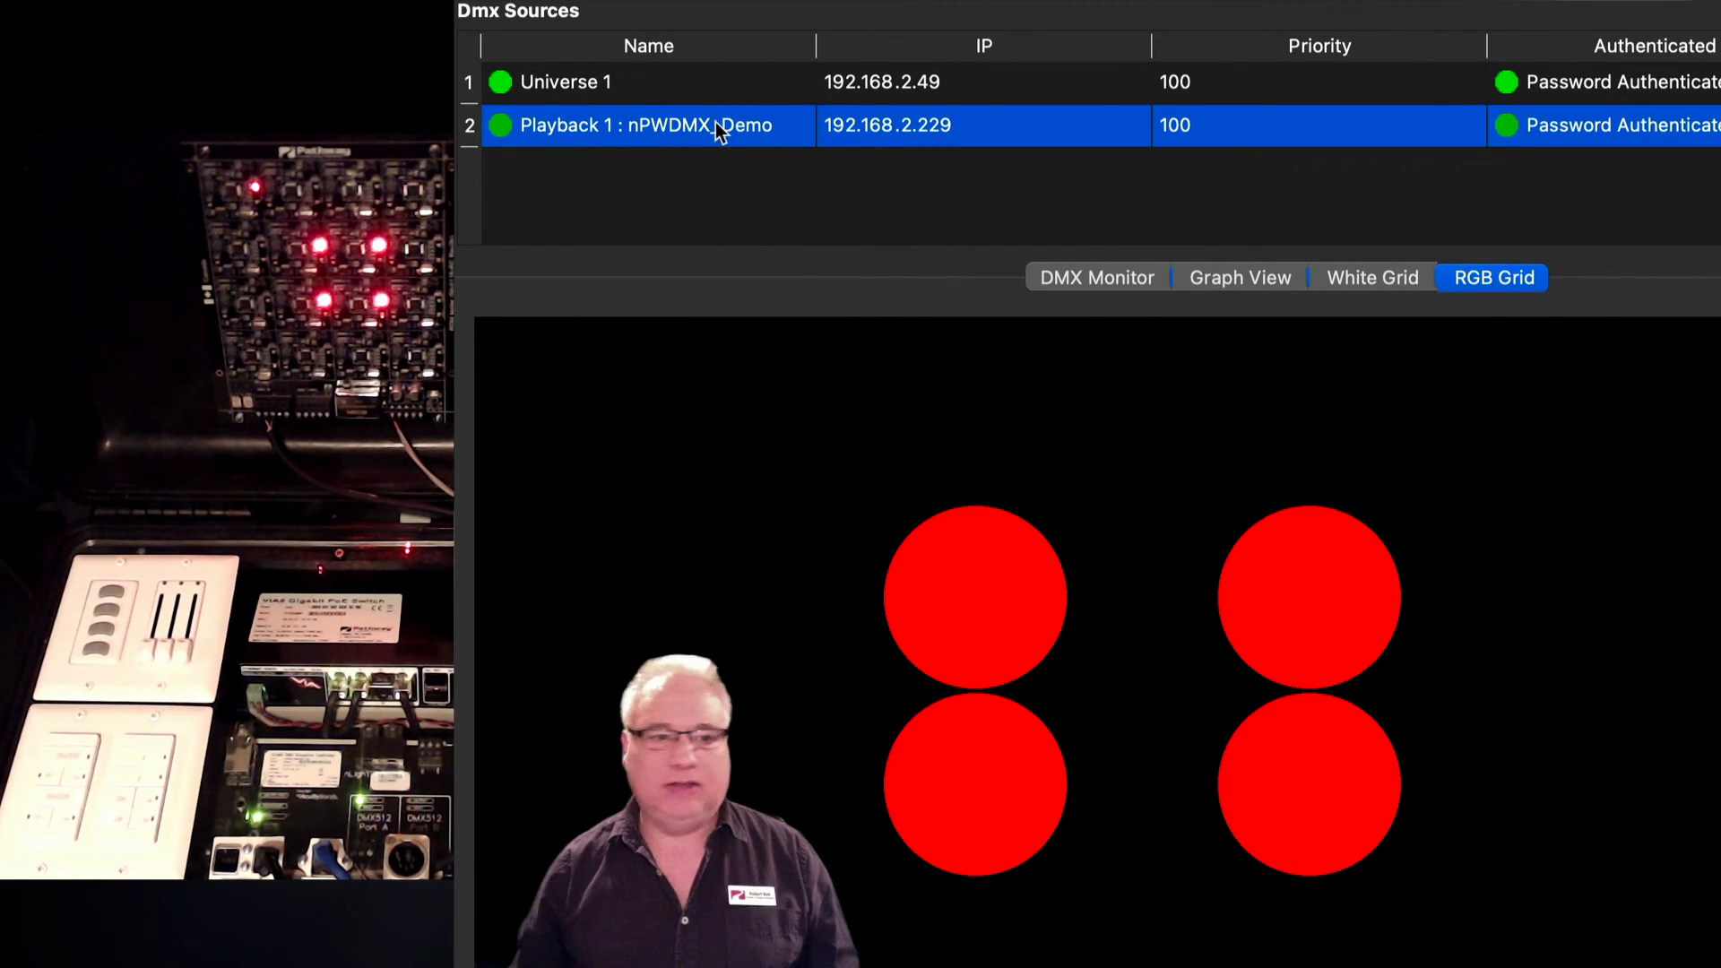
{"action": "left_click", "coordinate": [694, 82]}
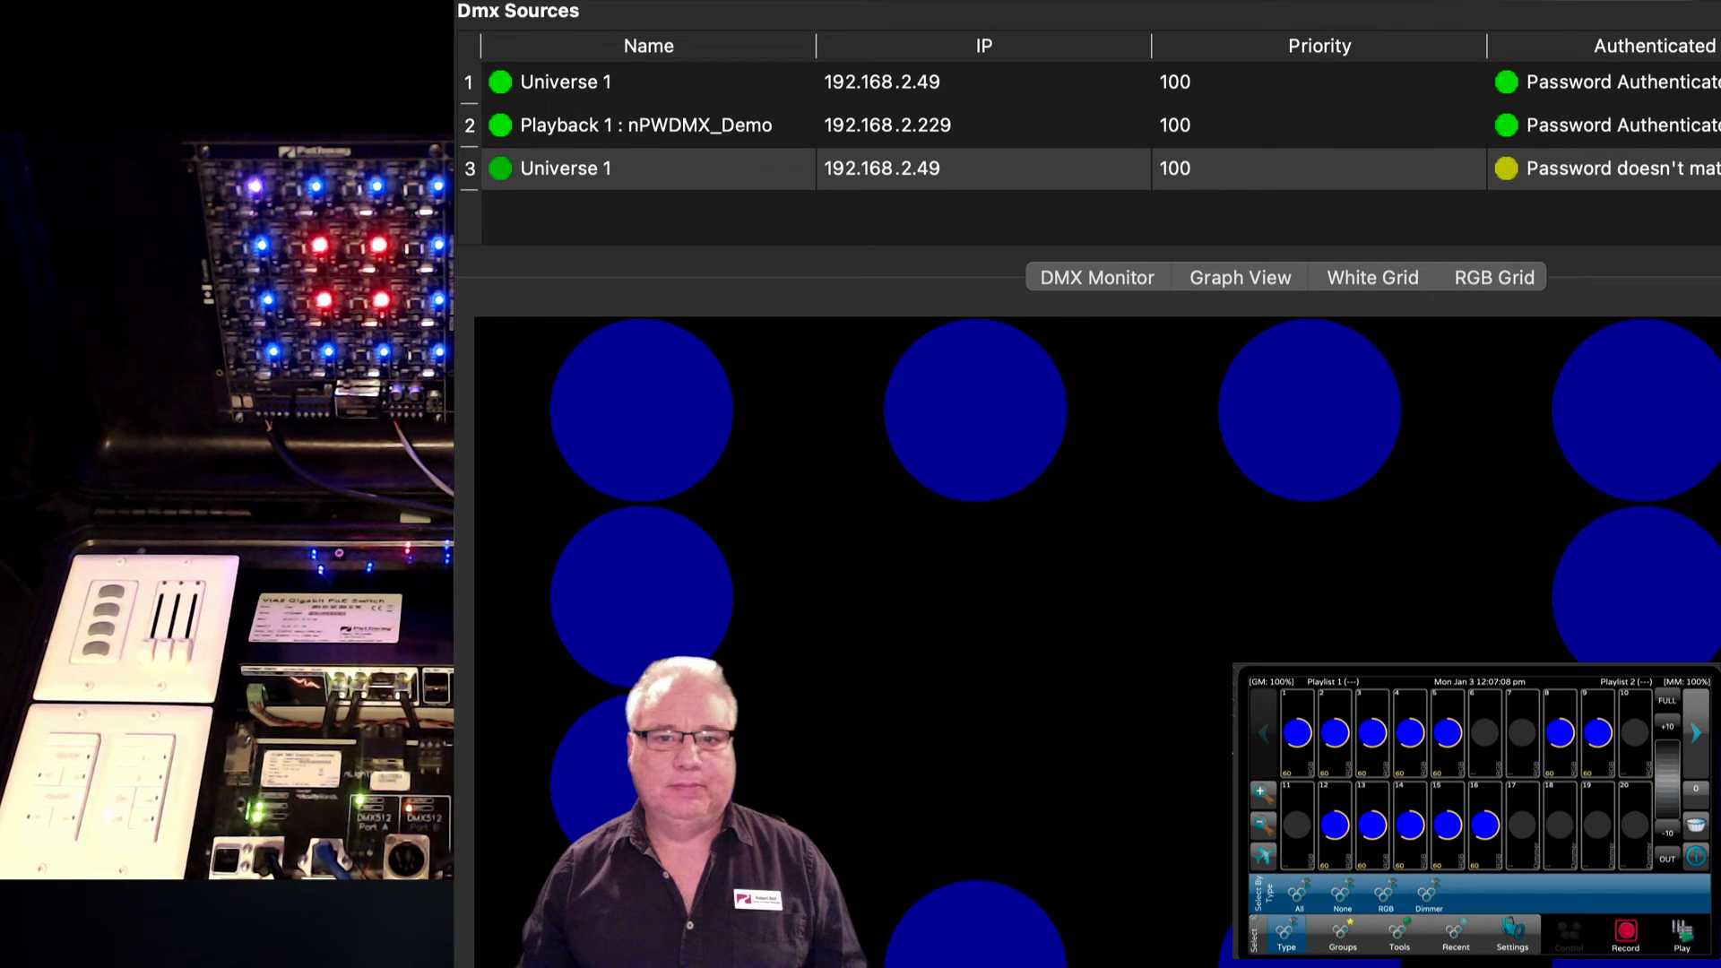
{"action": "left_click", "coordinate": [974, 124]}
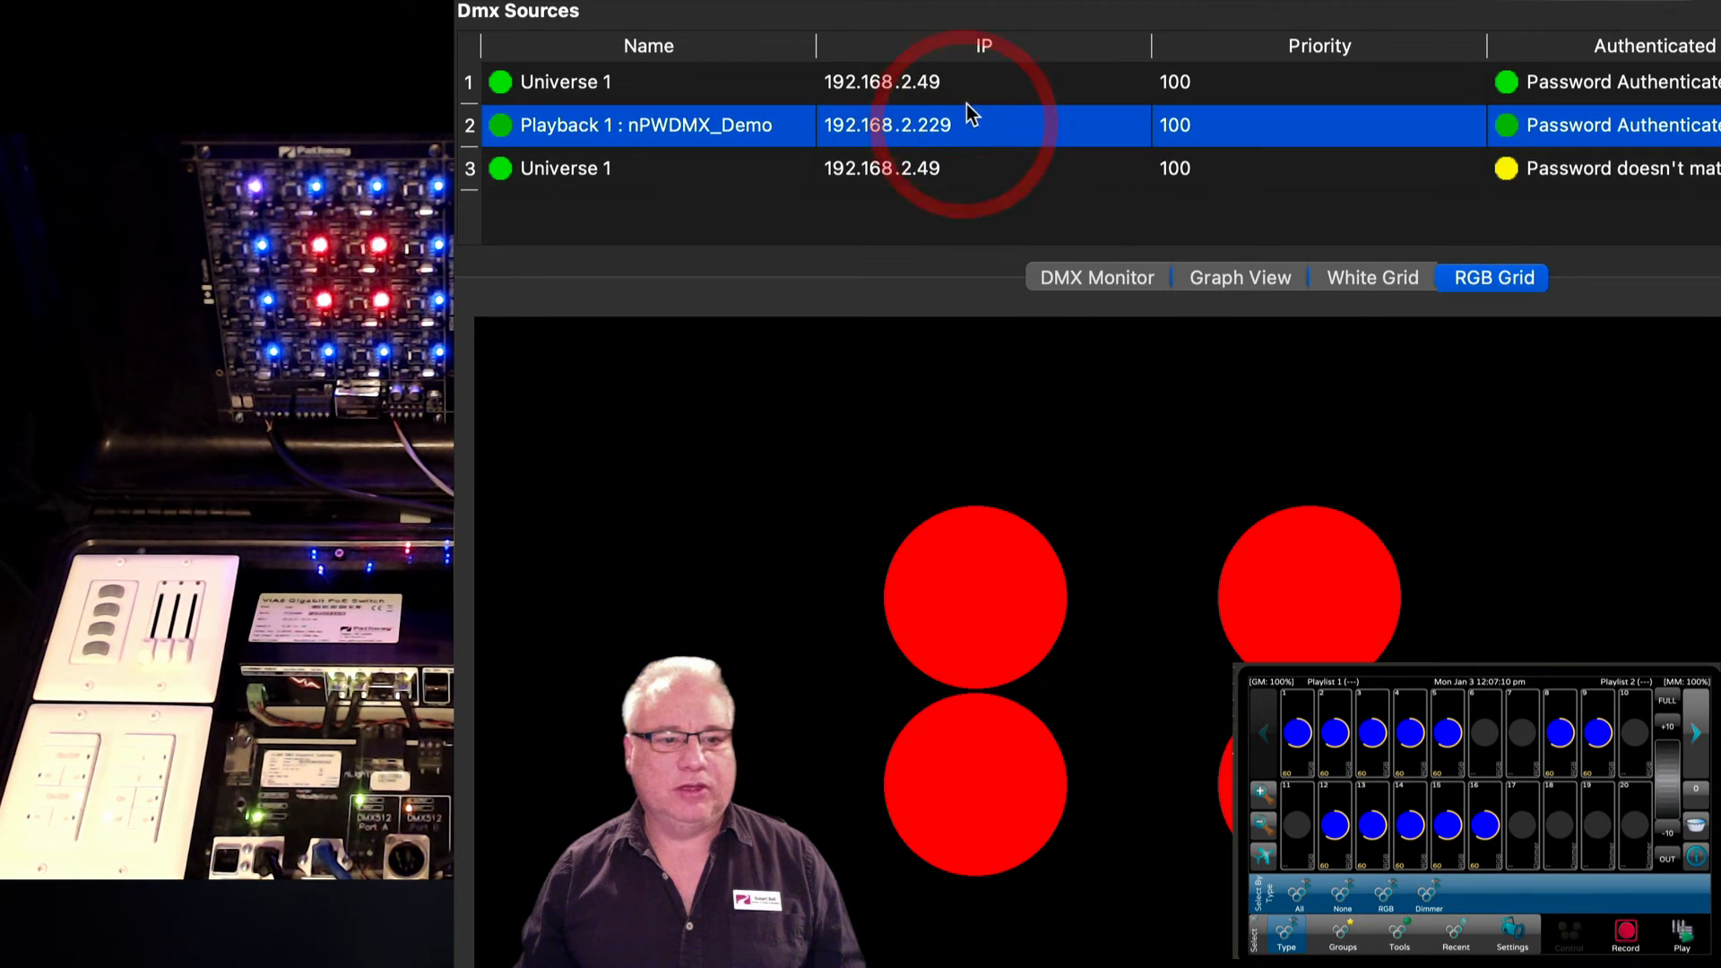
{"action": "left_click", "coordinate": [969, 82]}
{"action": "left_click", "coordinate": [943, 163]}
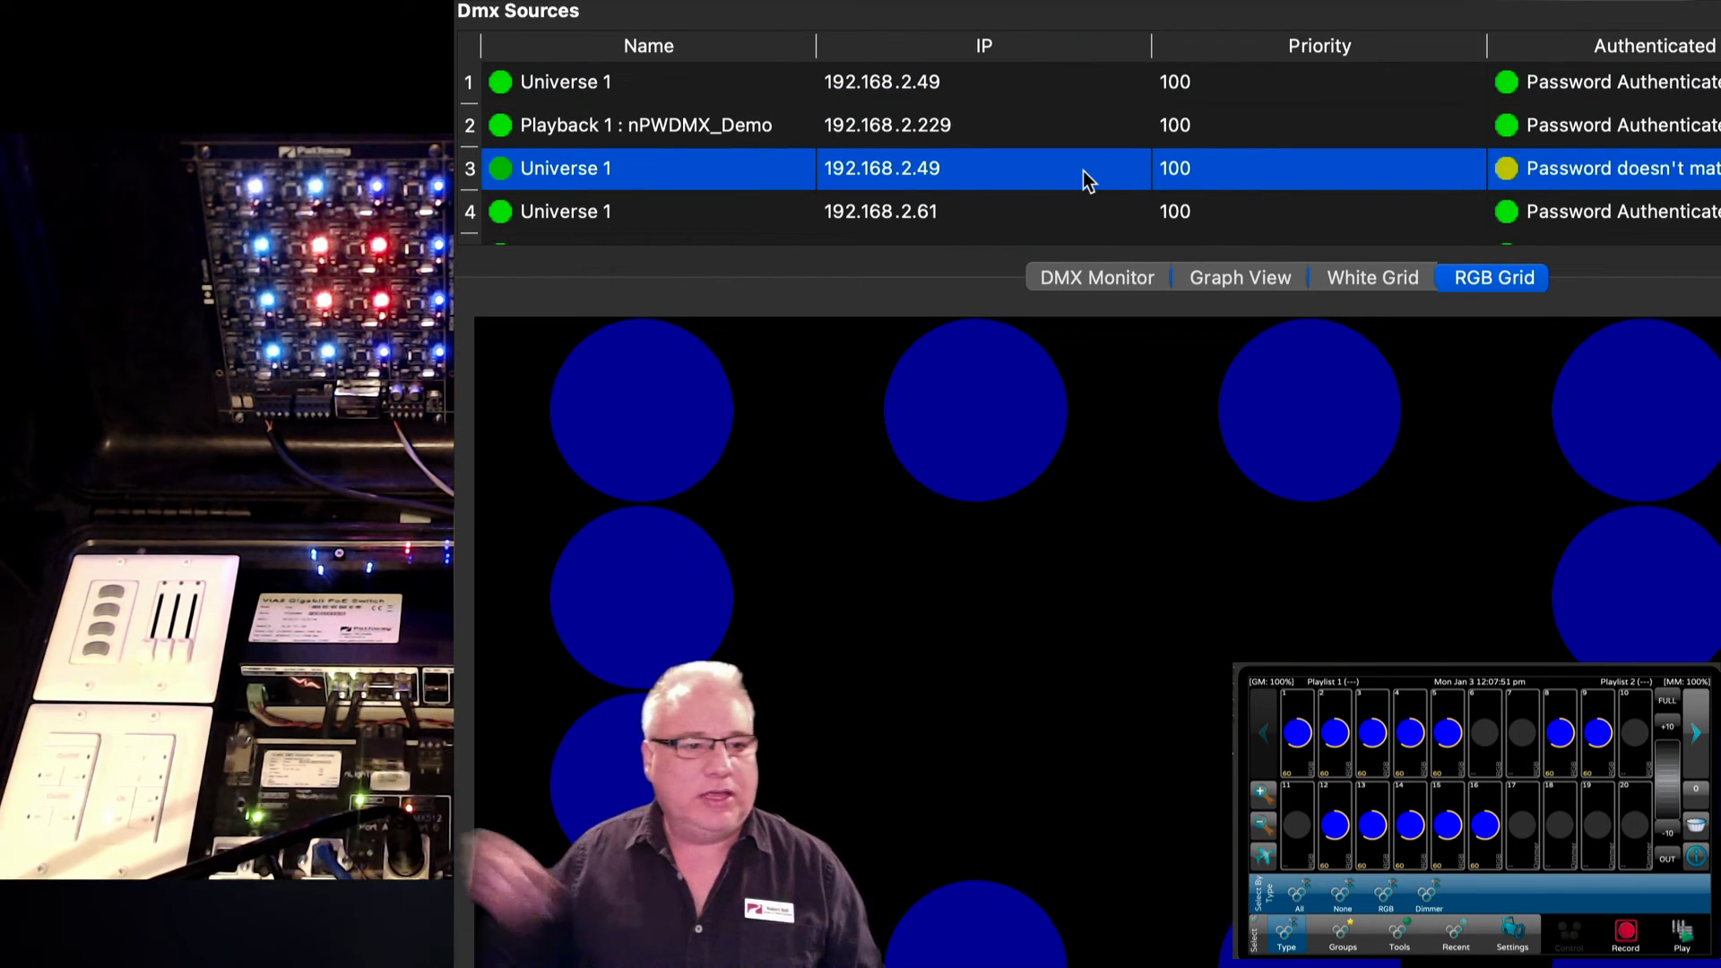
- Inspect the RGB Grid output of Port B, then step back through the DMX sources to Playback 1
{"action": "scroll", "coordinate": [1083, 170], "scroll_direction": "down", "scroll_amount": 1}
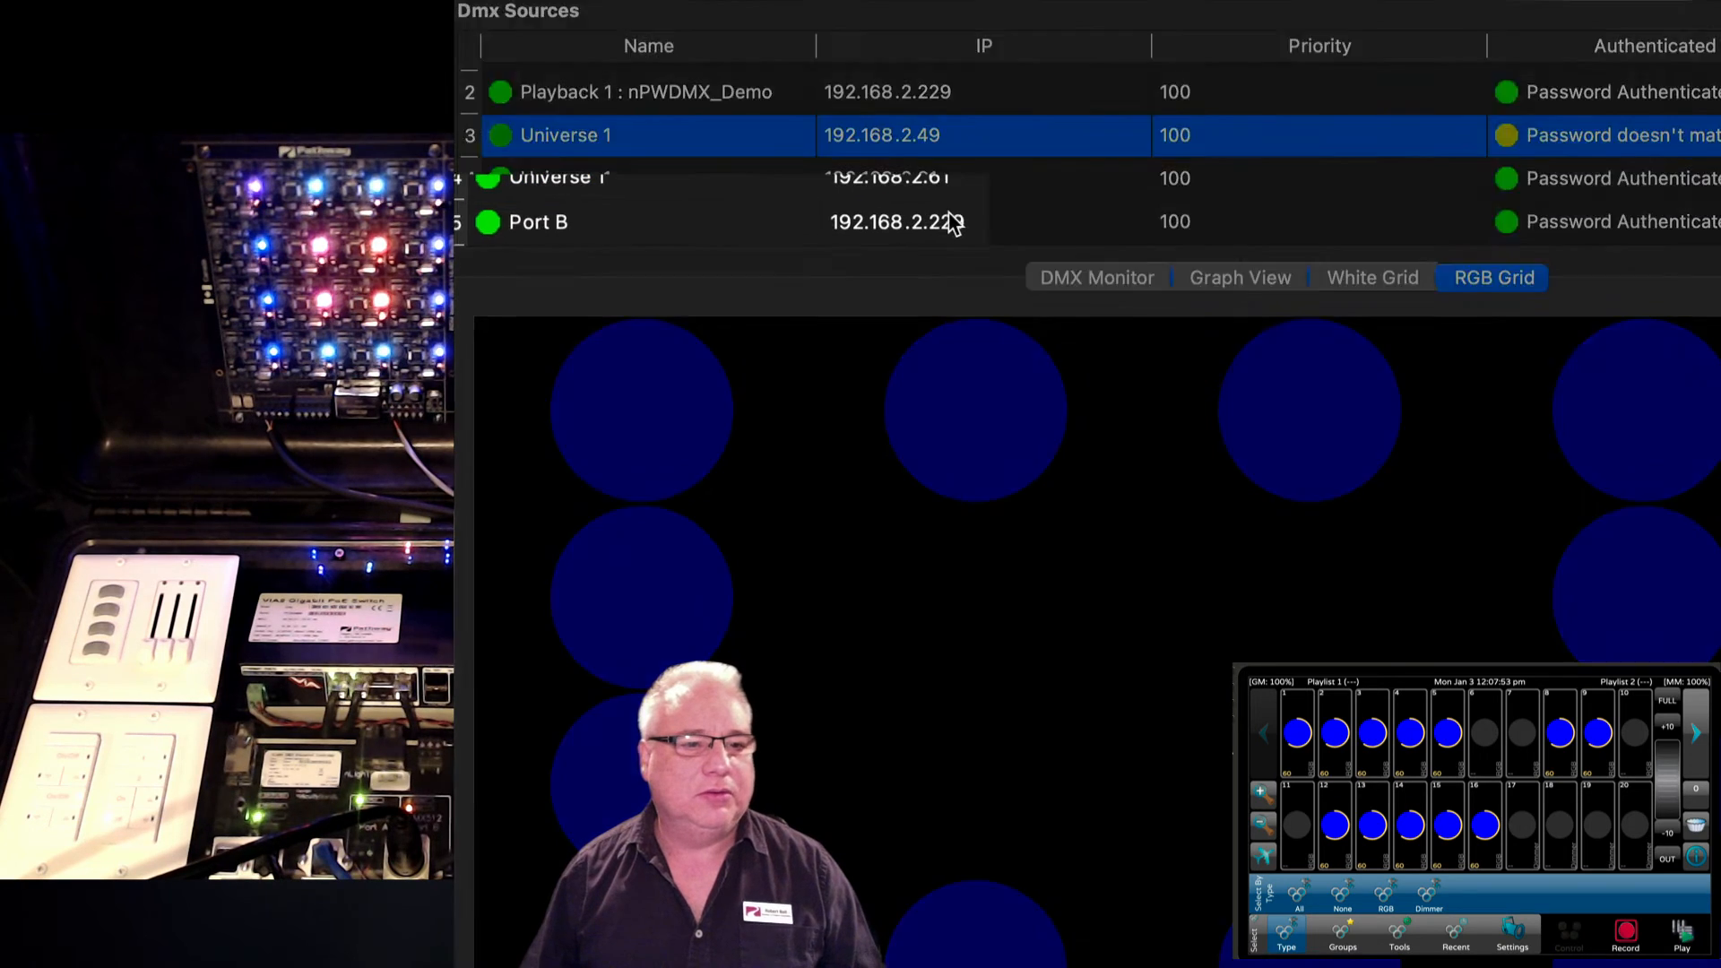
{"action": "left_click", "coordinate": [952, 217]}
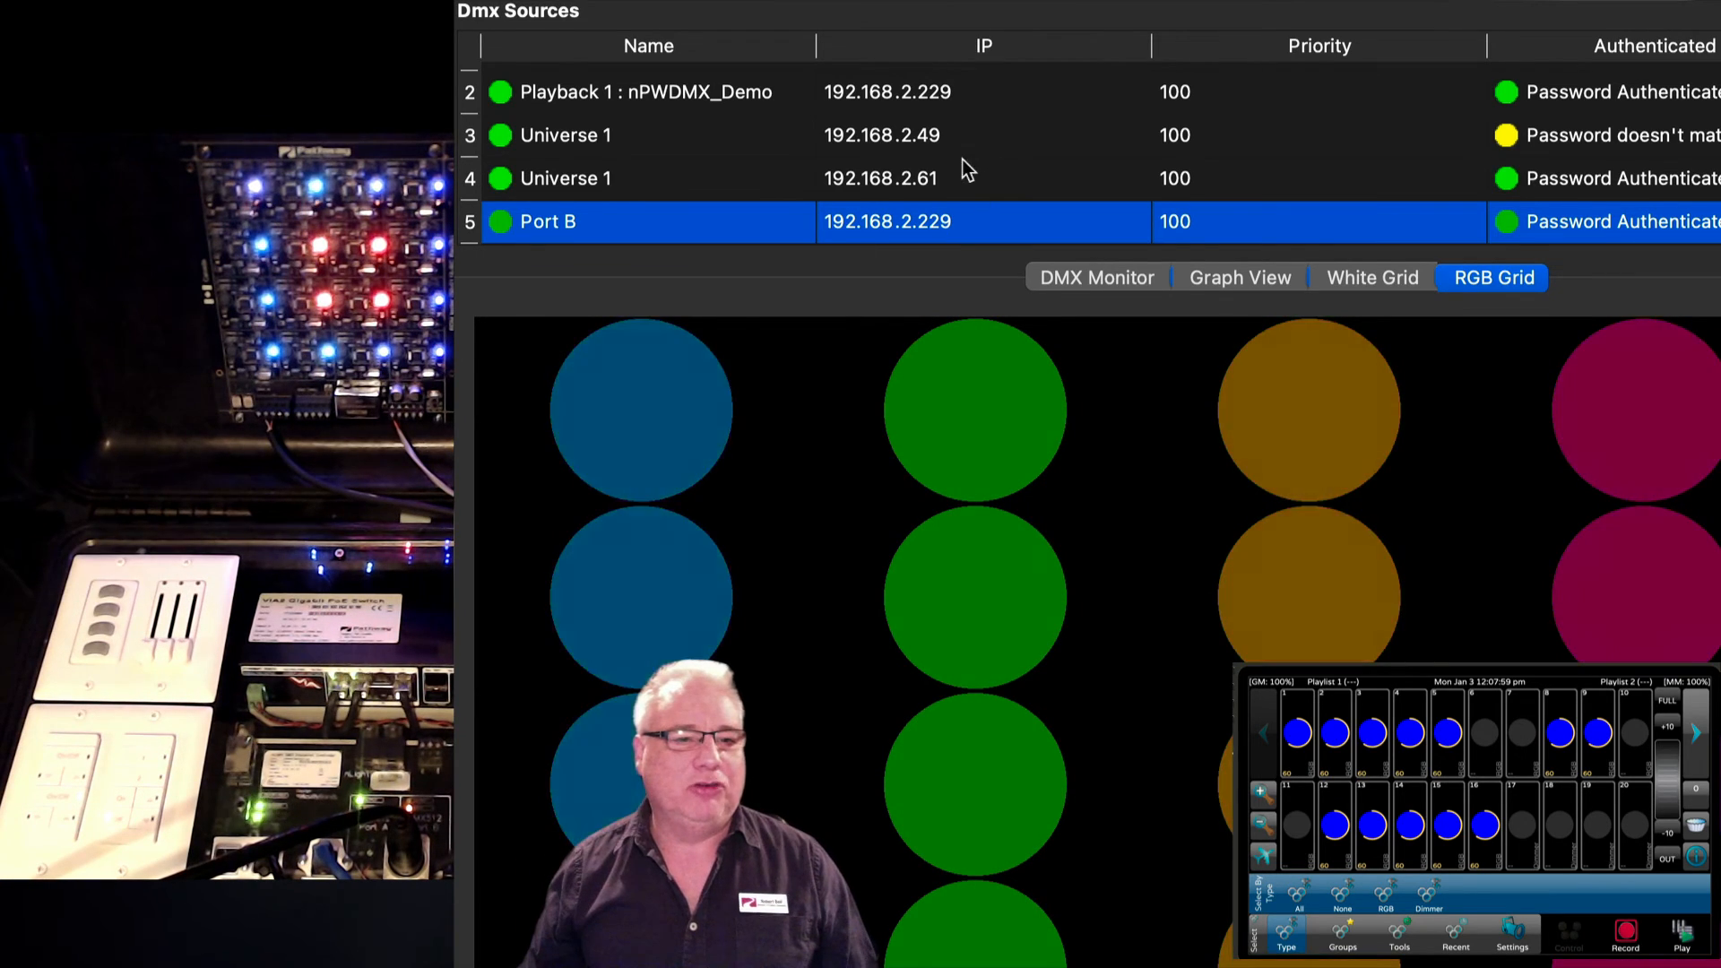
{"action": "left_click", "coordinate": [955, 174]}
{"action": "left_click", "coordinate": [943, 135]}
{"action": "left_click", "coordinate": [950, 94]}
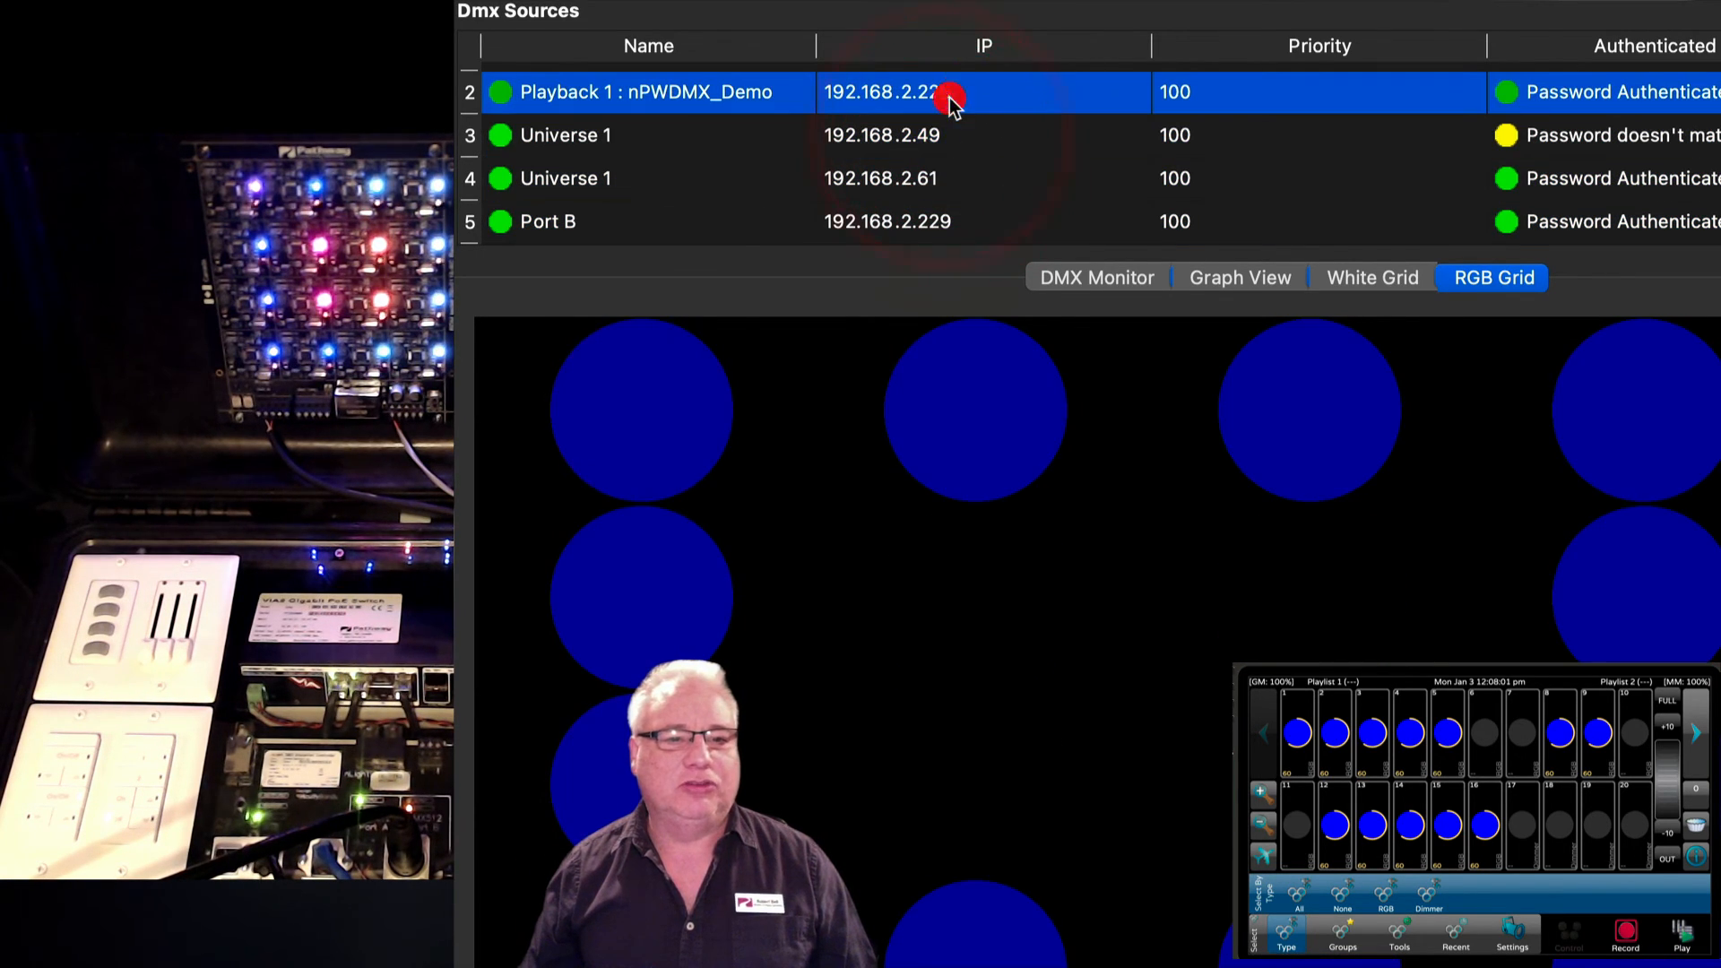
- Step through all five DMX sources from the first Universe 1 entry to Port B, comparing their RGB Grid output
{"action": "scroll", "coordinate": [1245, 223], "scroll_direction": "up", "scroll_amount": 2}
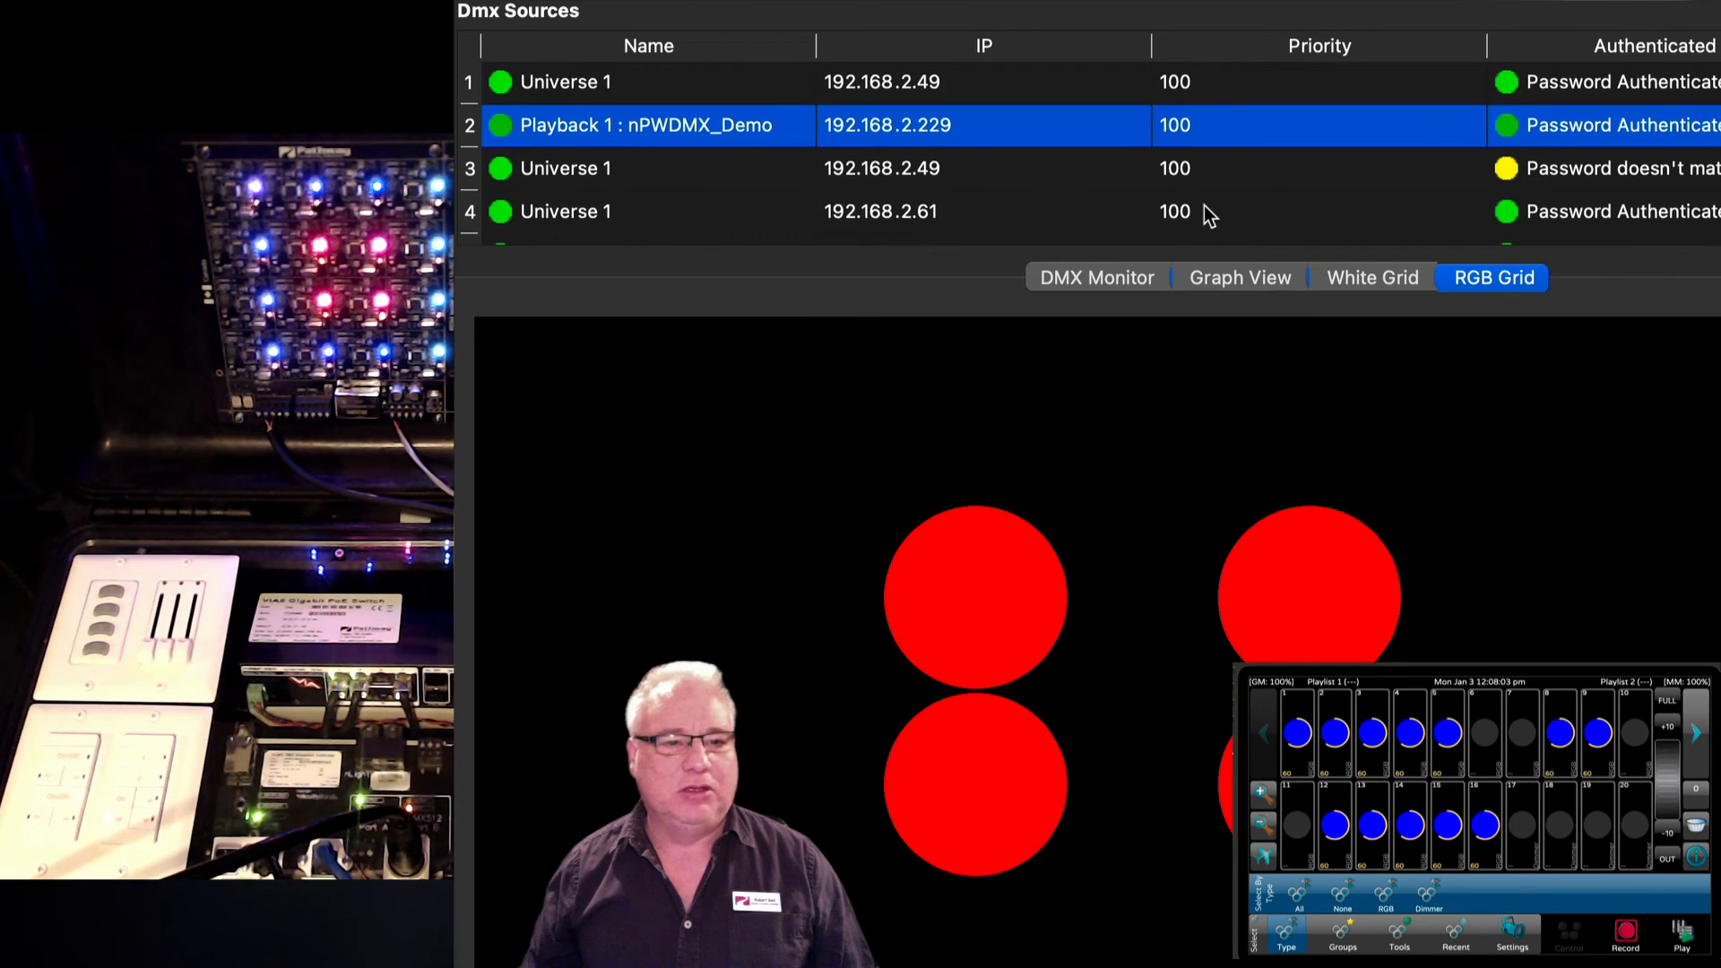
{"action": "left_click", "coordinate": [1214, 83]}
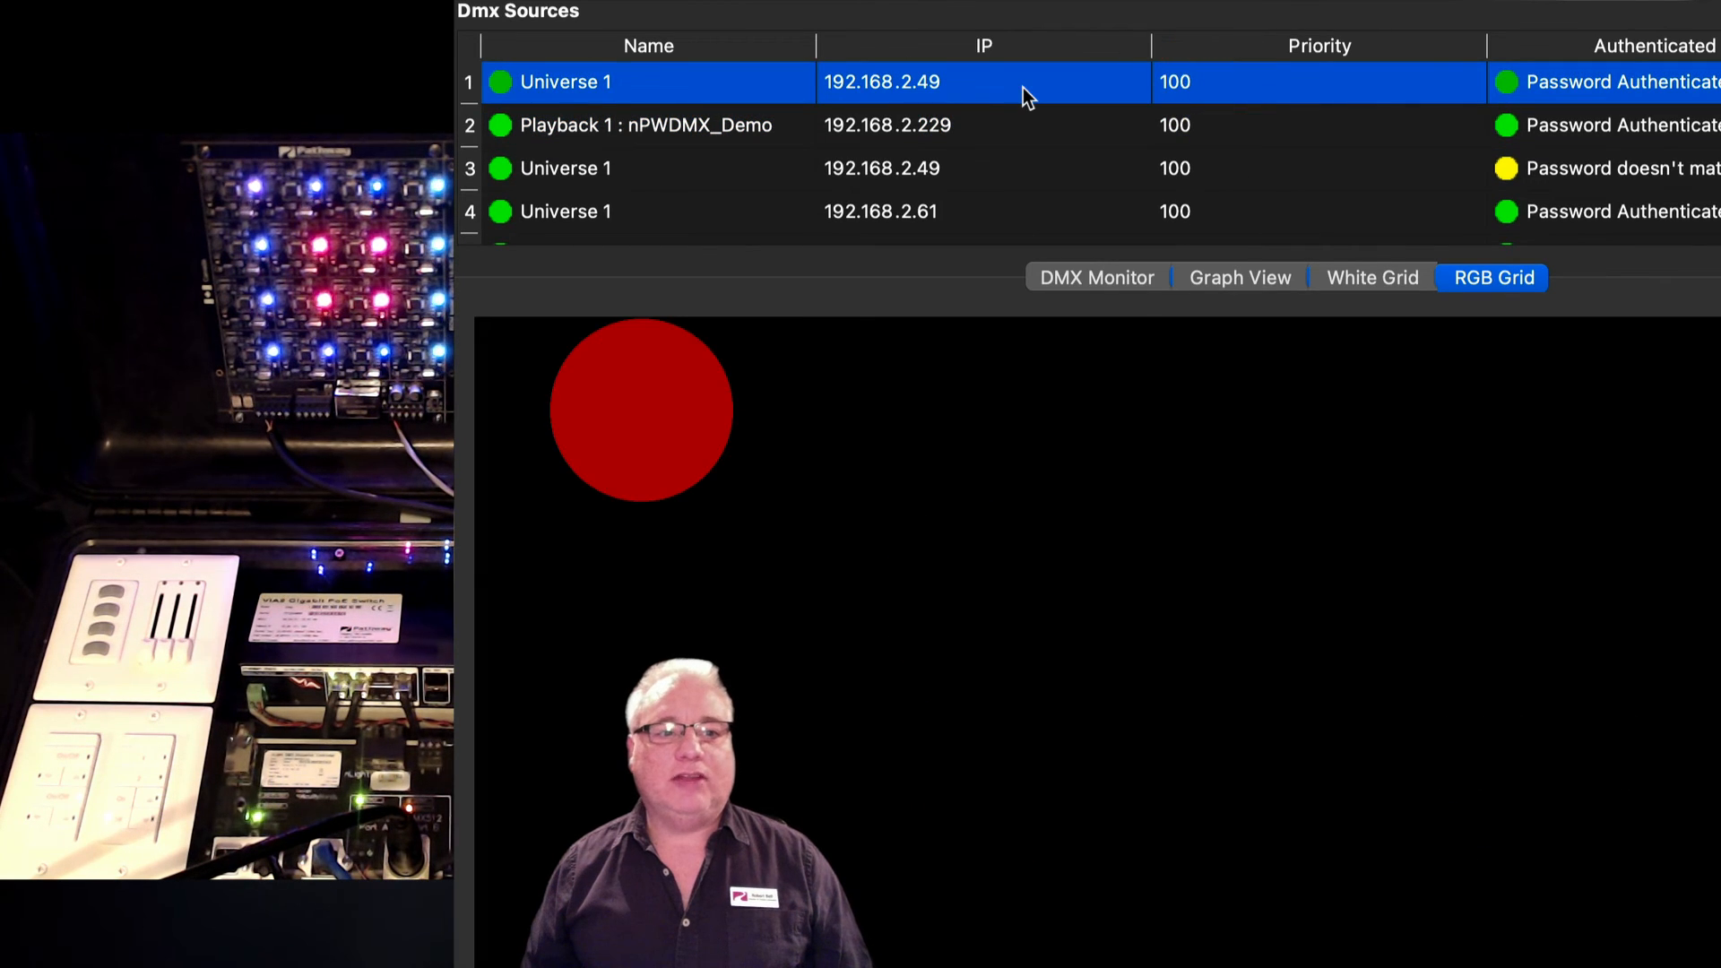
{"action": "left_click", "coordinate": [931, 125]}
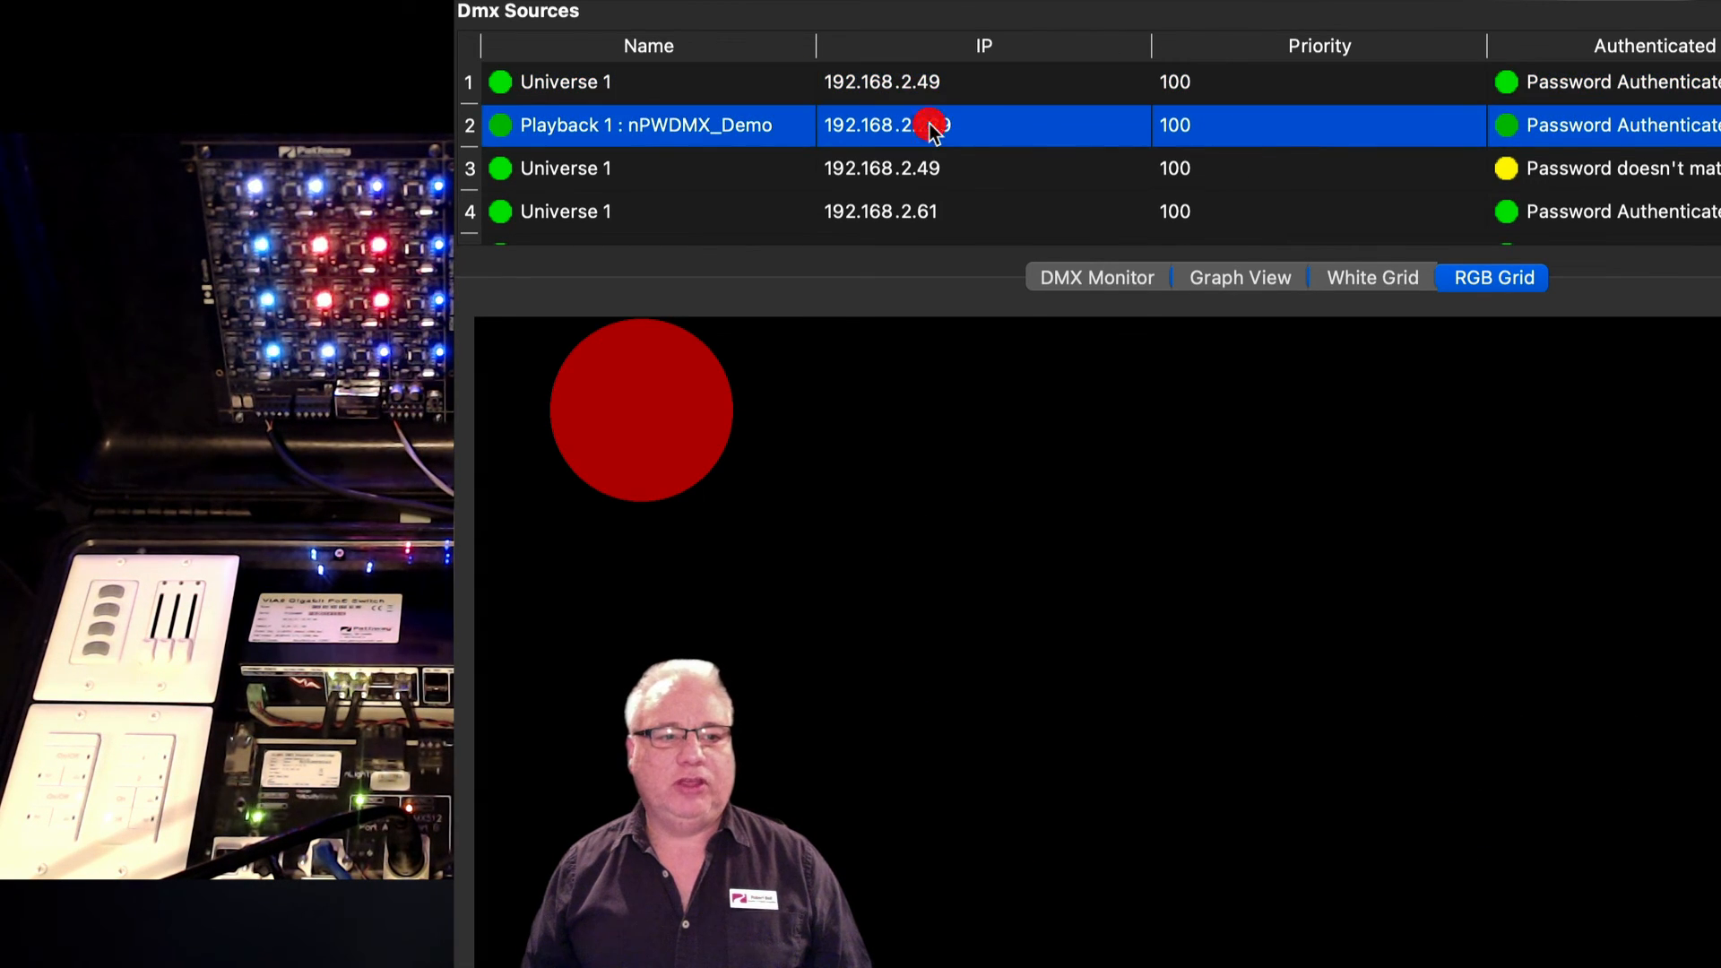
{"action": "left_click", "coordinate": [923, 168]}
{"action": "left_click", "coordinate": [932, 215]}
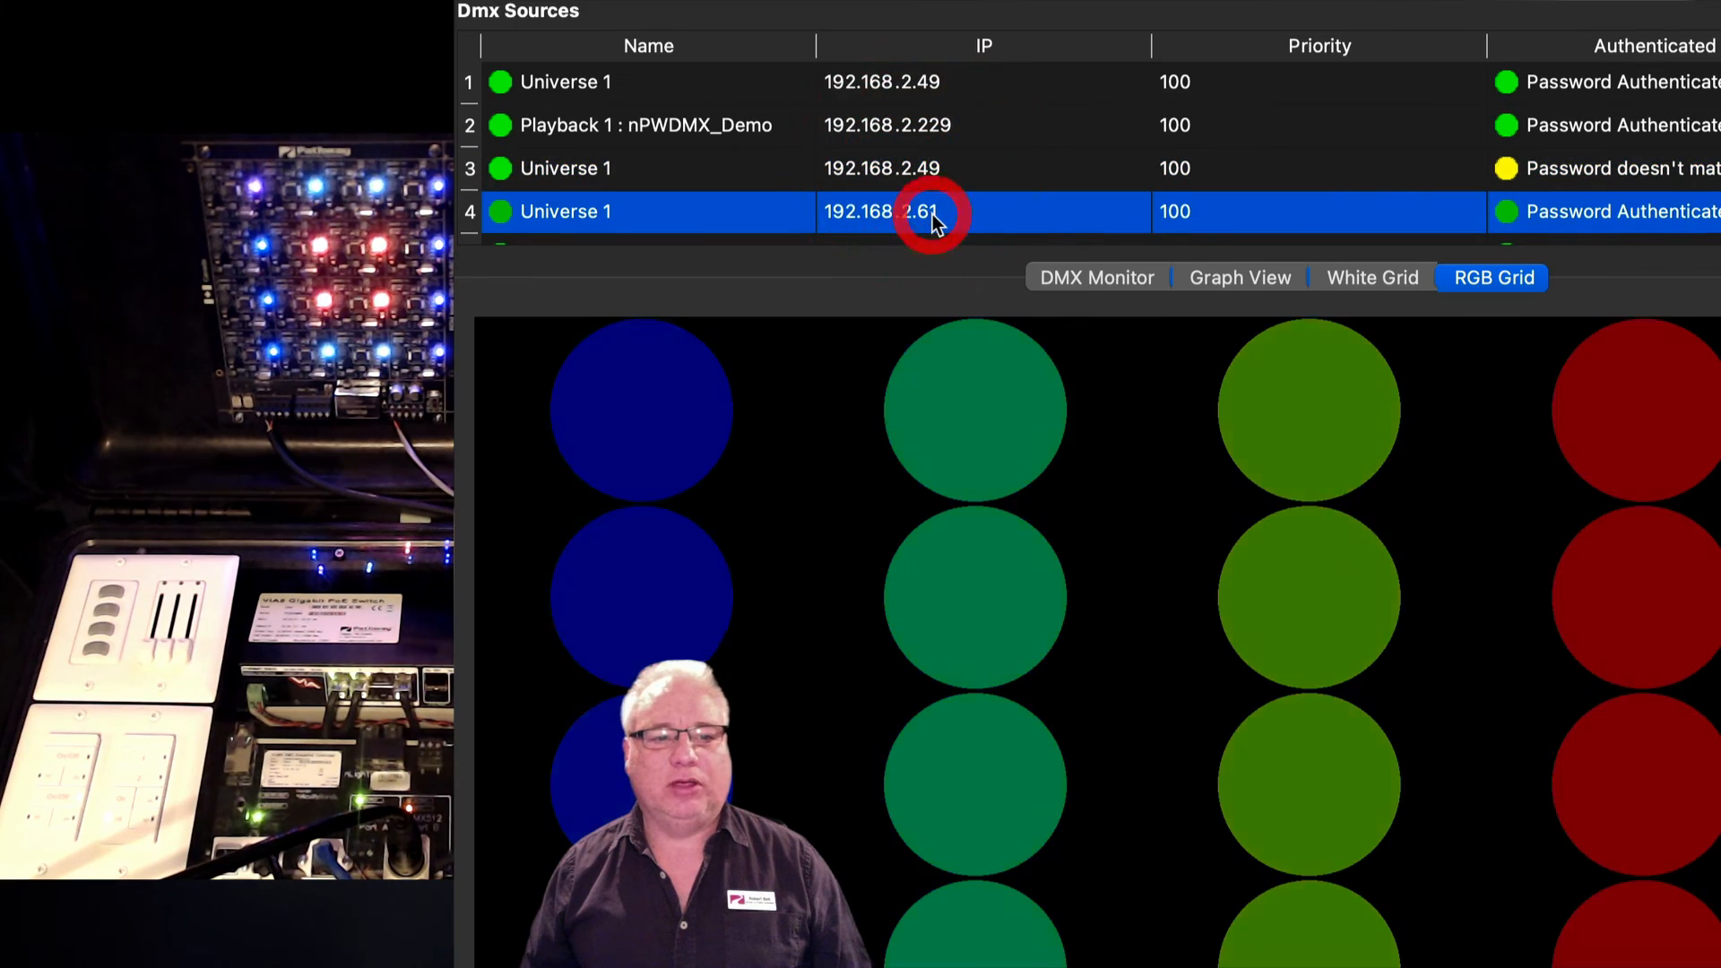
{"action": "scroll", "coordinate": [932, 220], "scroll_direction": "down", "scroll_amount": 1}
{"action": "left_click", "coordinate": [932, 222]}
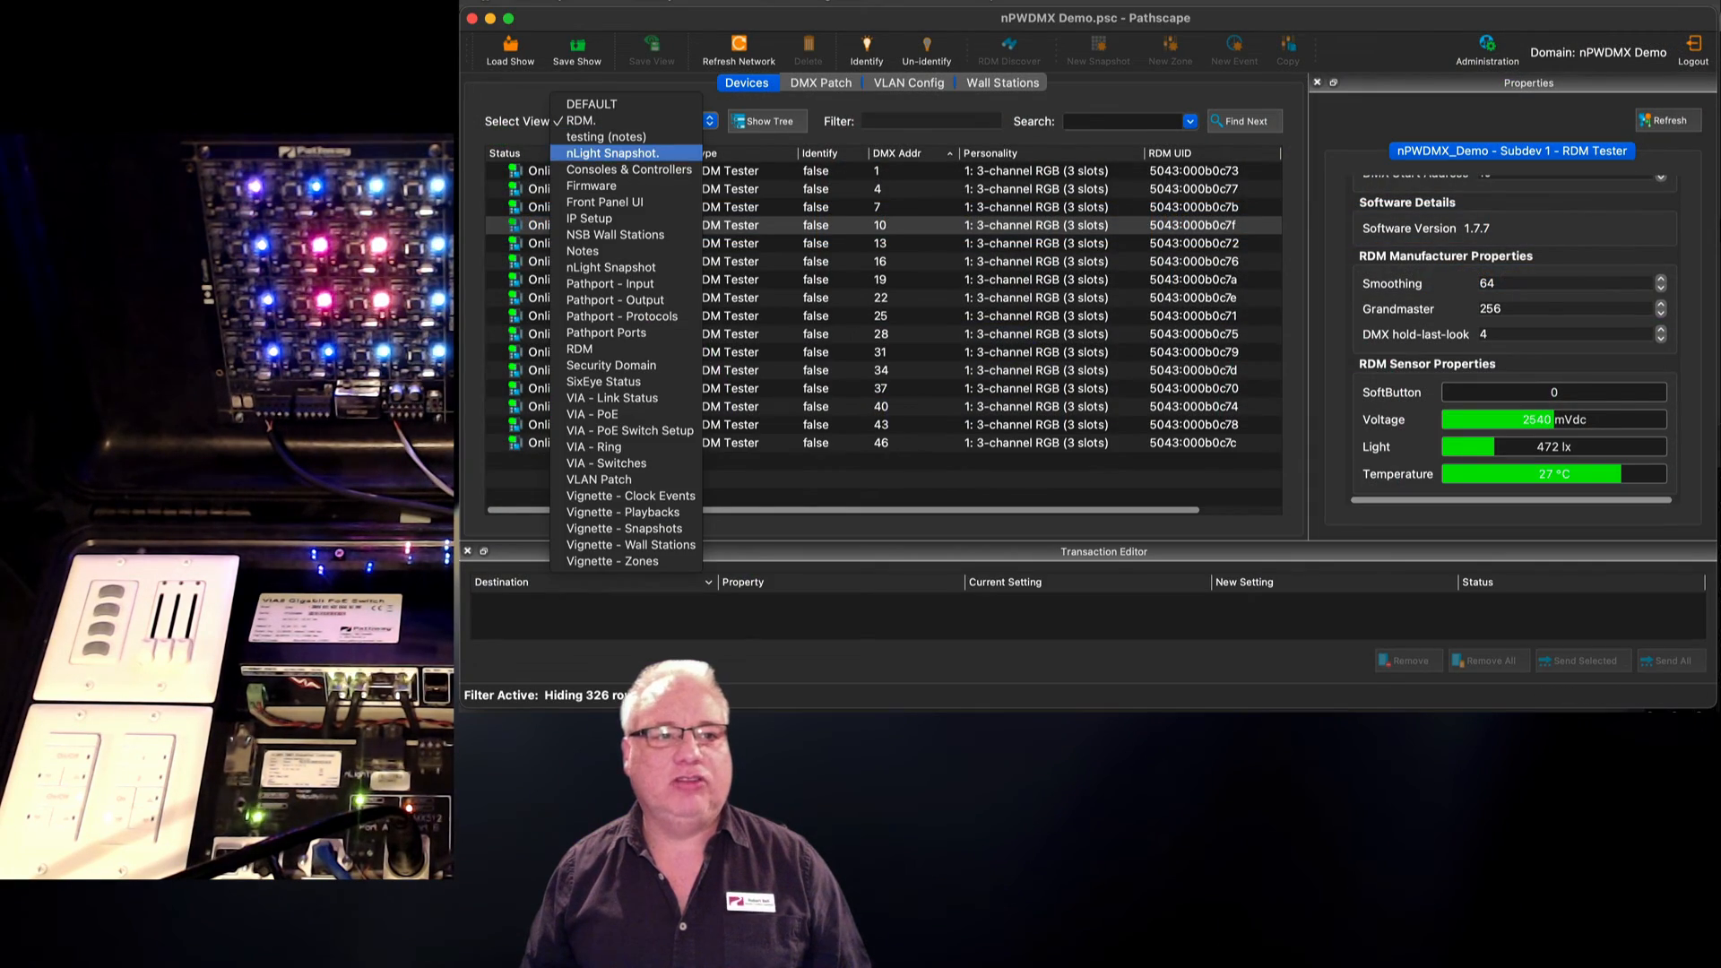
- Switch the device list to the nLight Snapshot. view and view the DMX on DMX Port A
{"action": "left_click", "coordinate": [614, 153]}
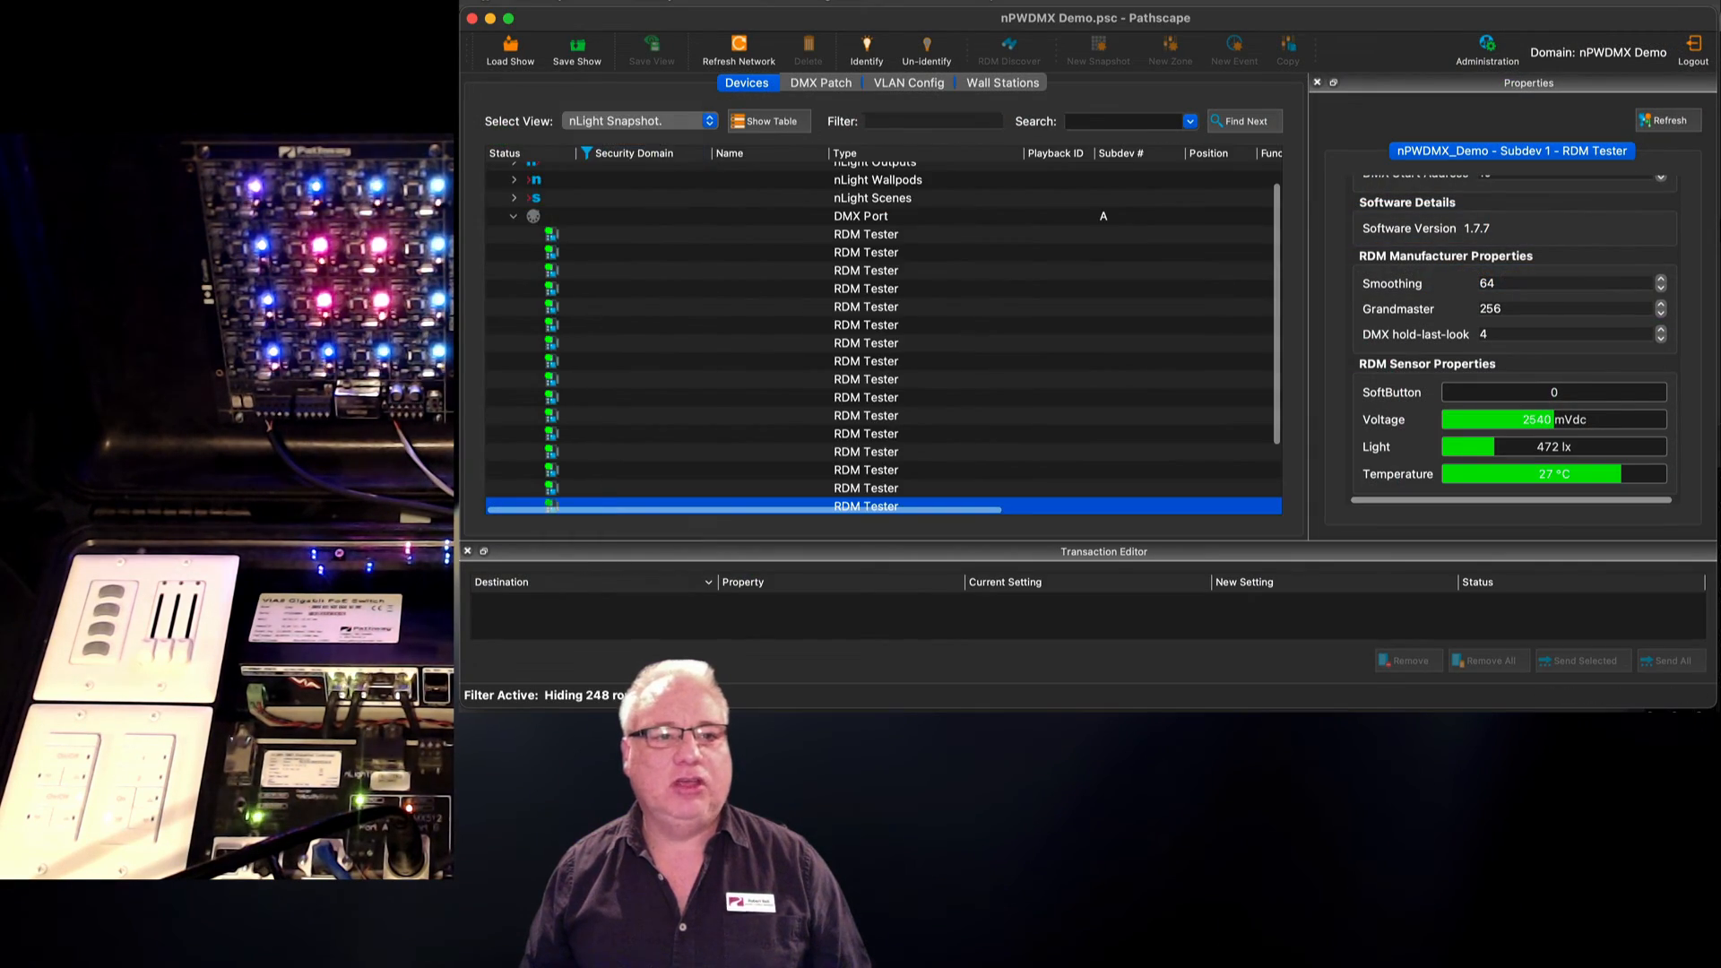
{"action": "left_click", "coordinate": [861, 216]}
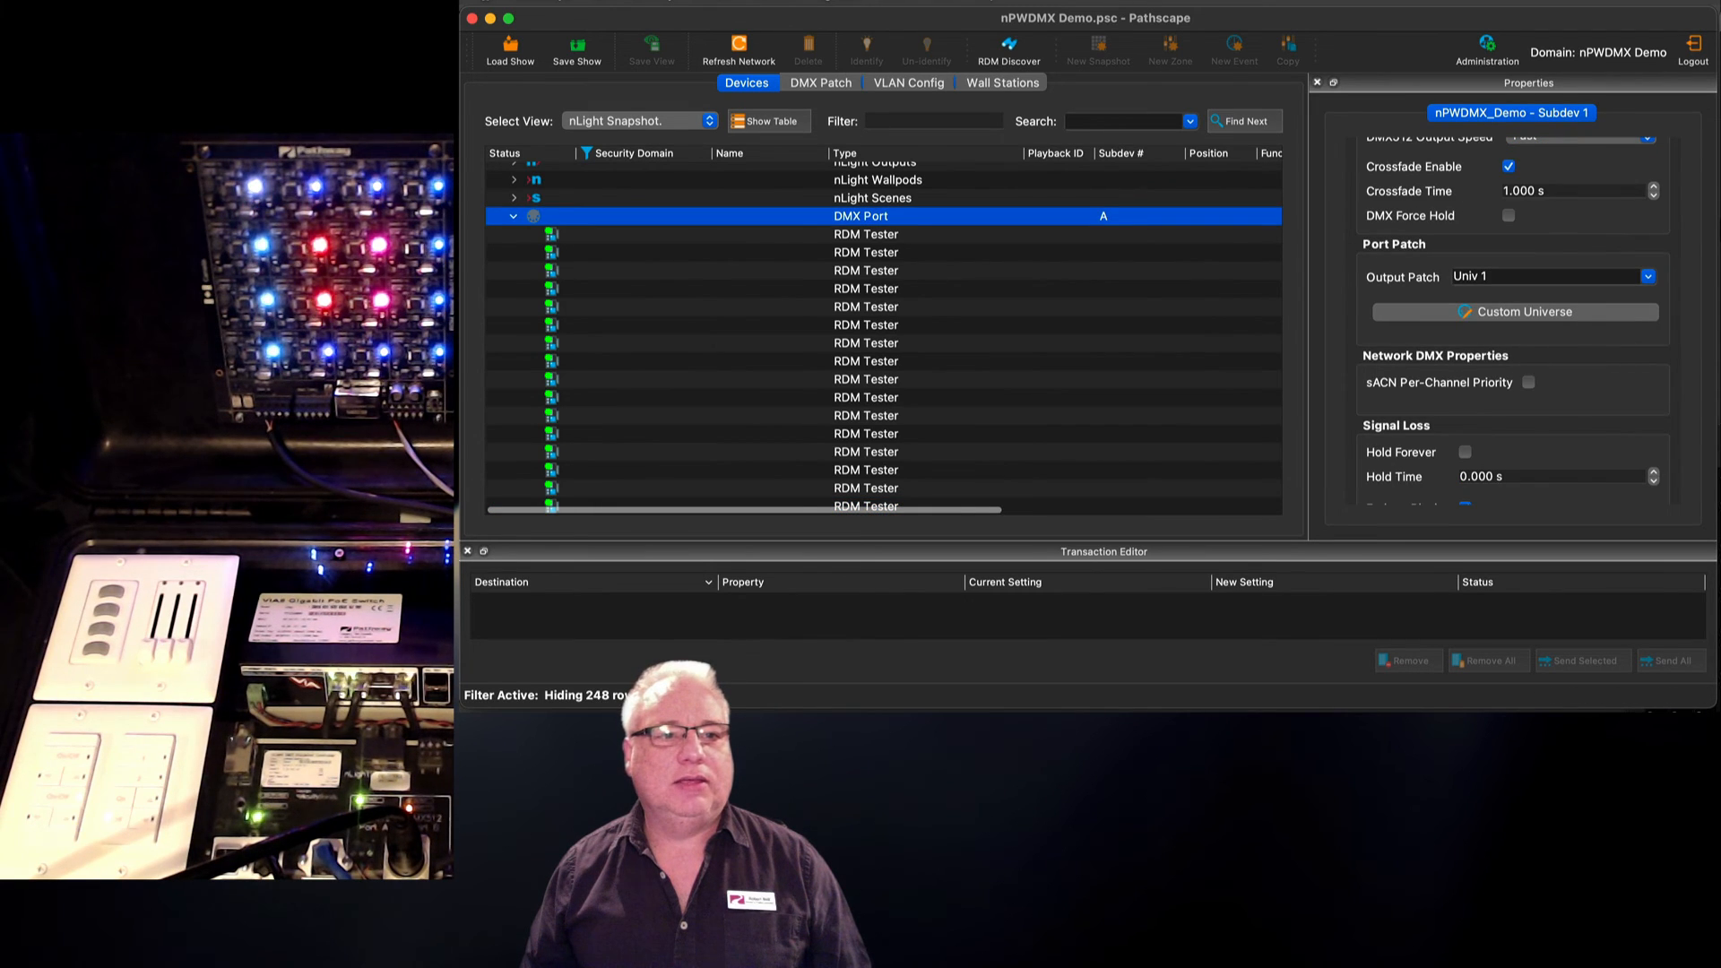
{"action": "right_click", "coordinate": [690, 216]}
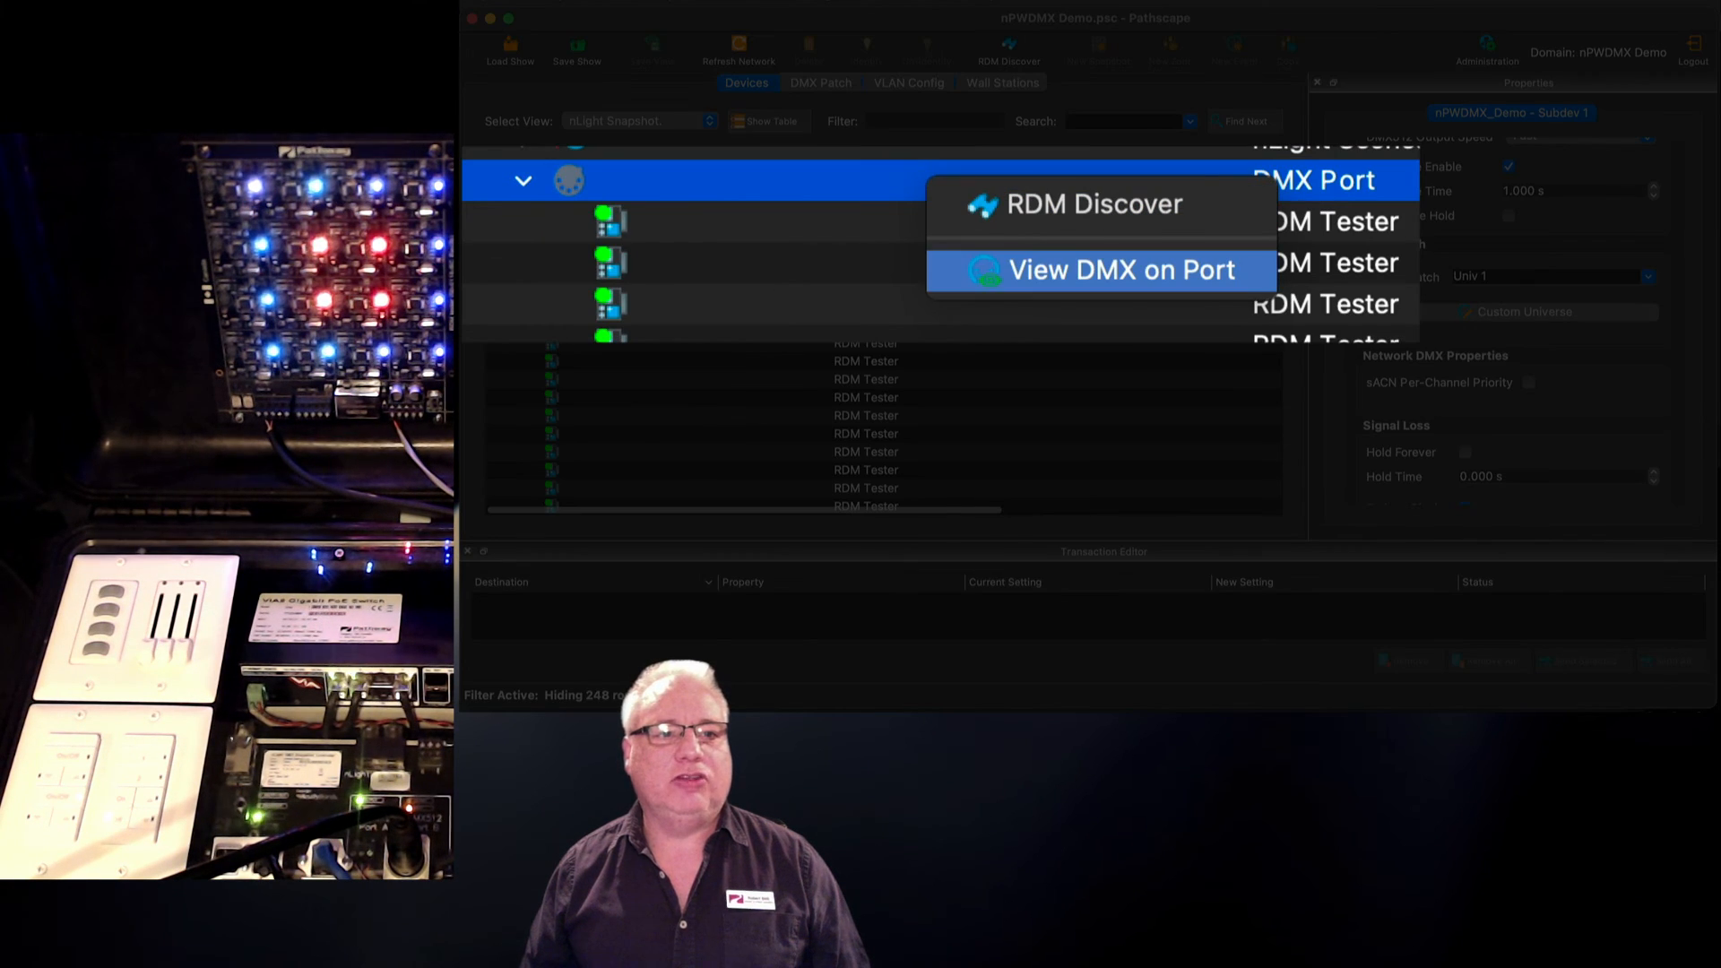
{"action": "left_click", "coordinate": [767, 258]}
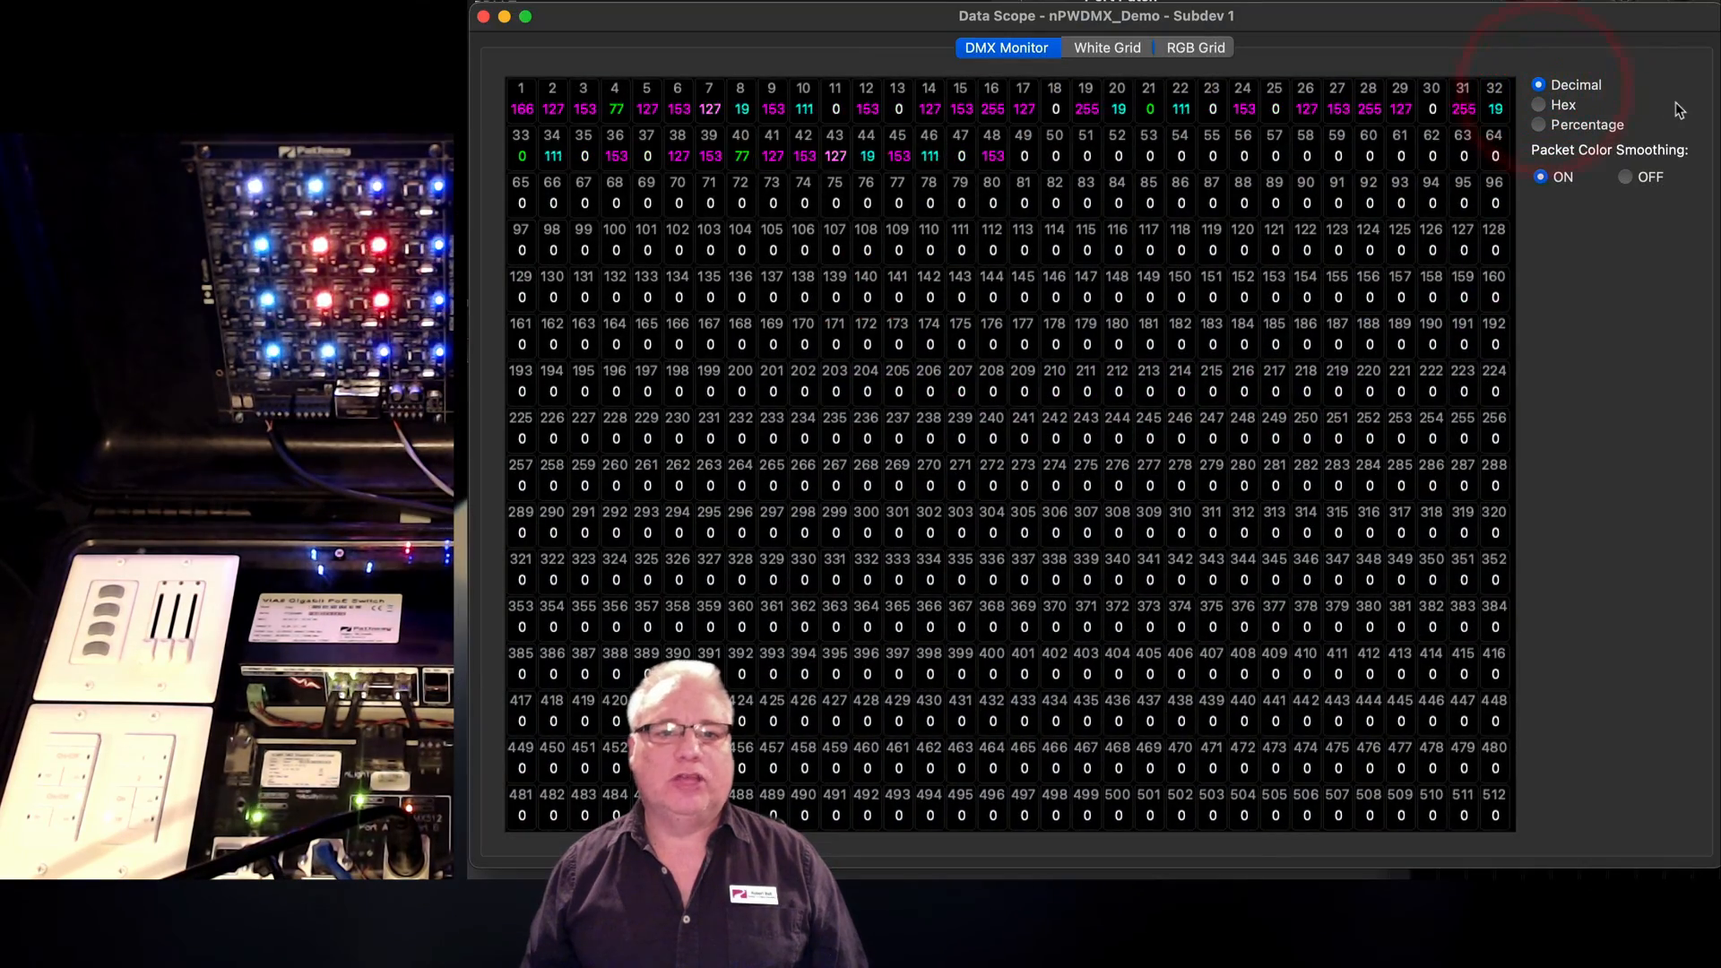
- Display the port's merged DMX levels in hex and as percentages, then as a White Grid and an RGB Grid
{"action": "left_click", "coordinate": [1540, 105]}
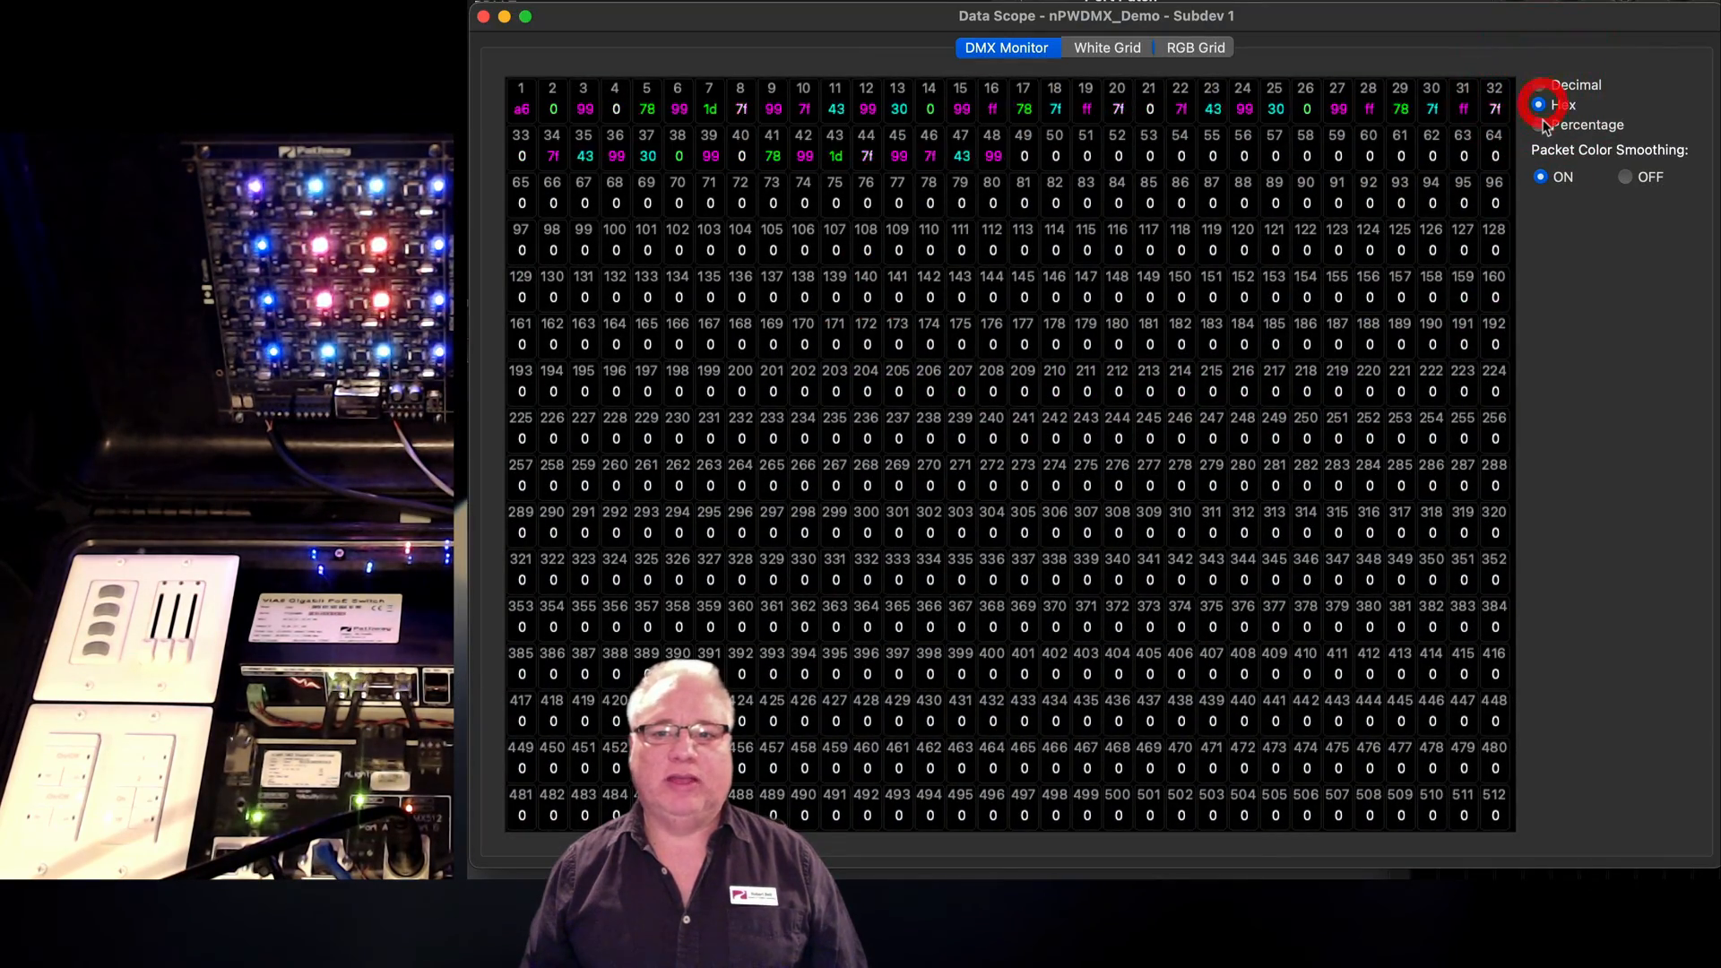
{"action": "left_click", "coordinate": [1540, 124]}
{"action": "left_click", "coordinate": [1097, 47]}
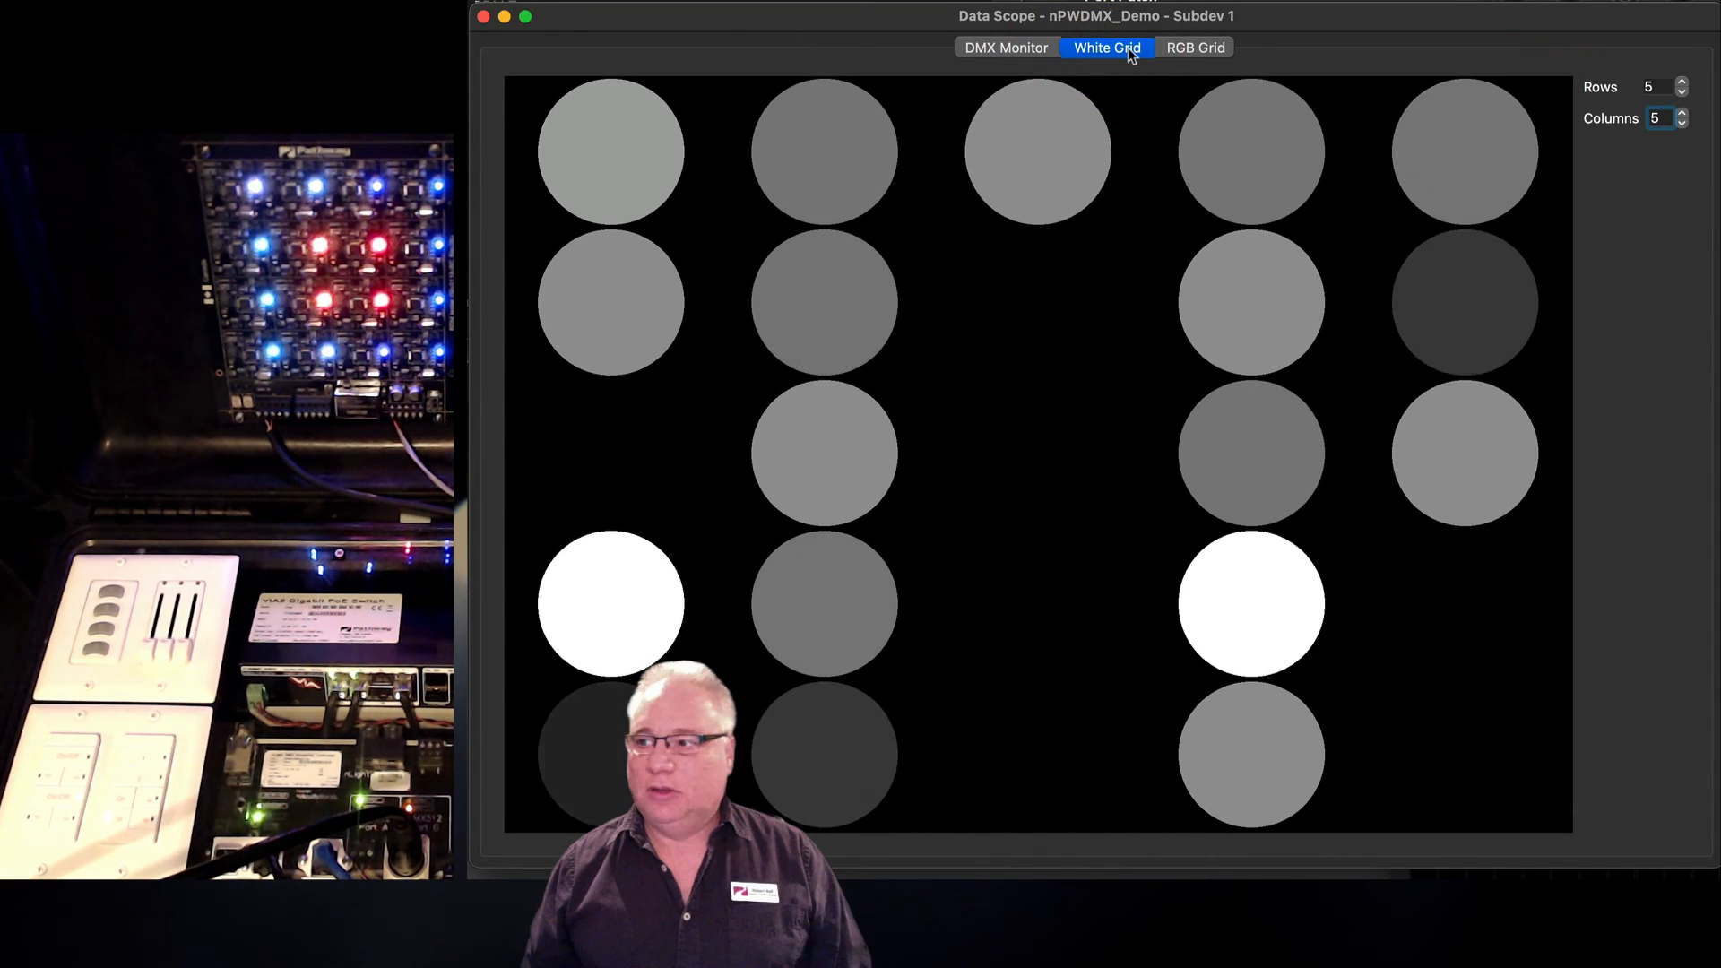
{"action": "left_click", "coordinate": [1193, 48]}
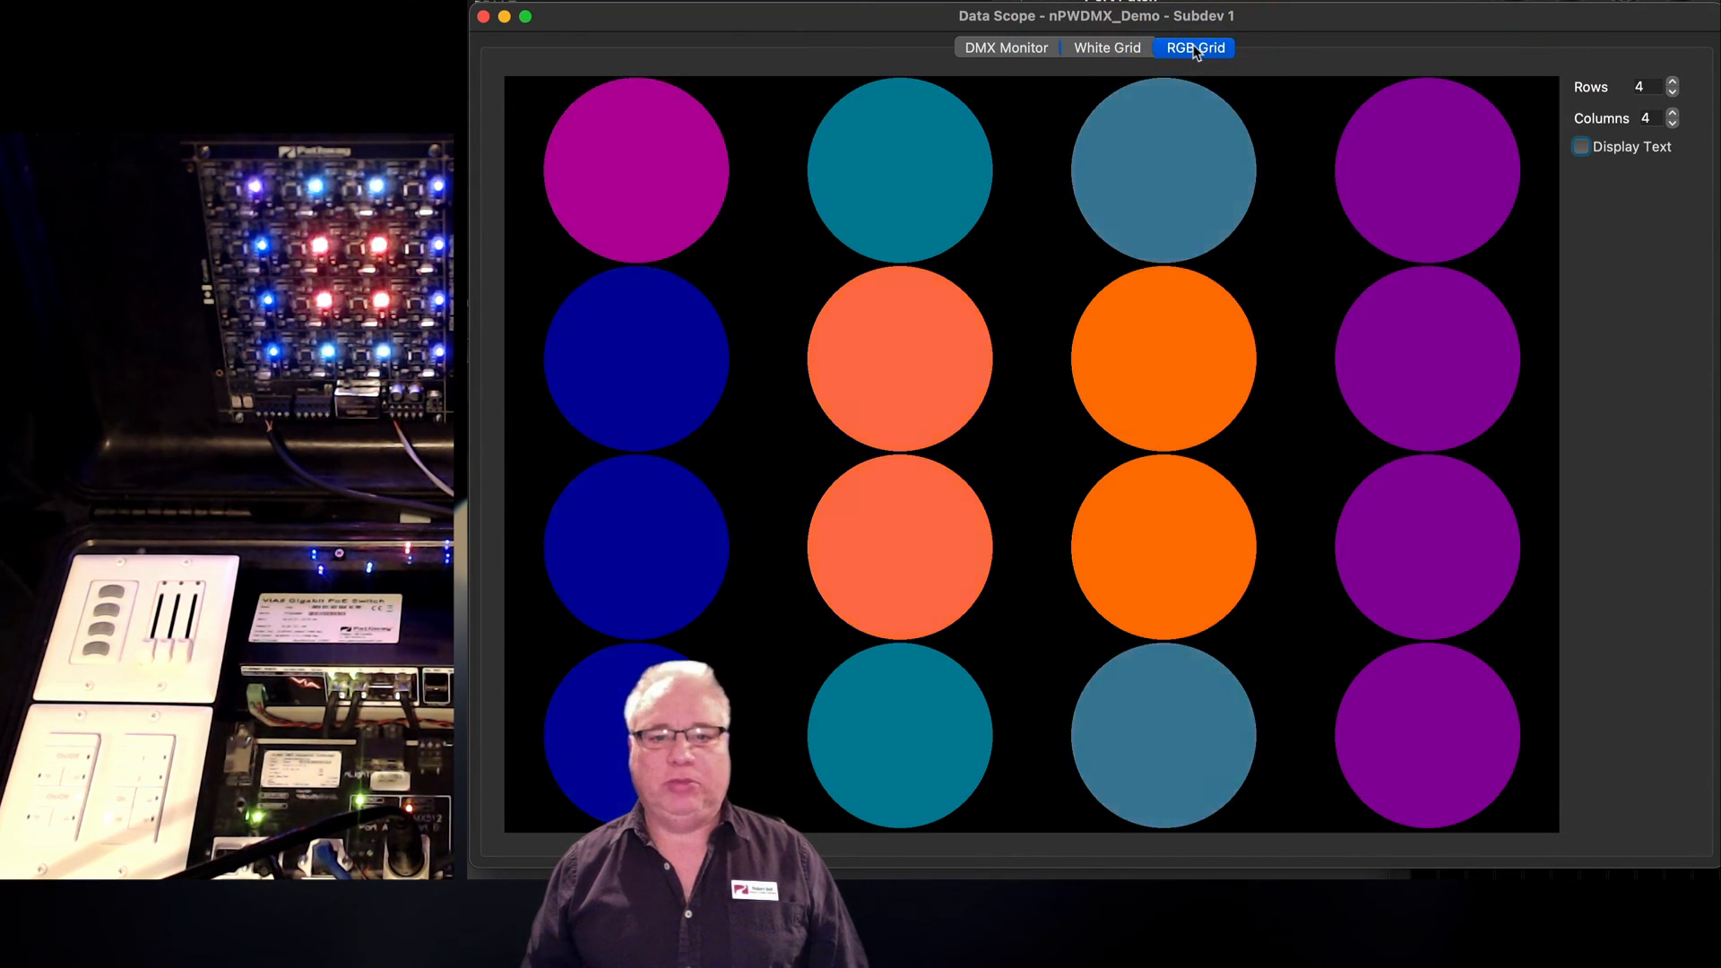